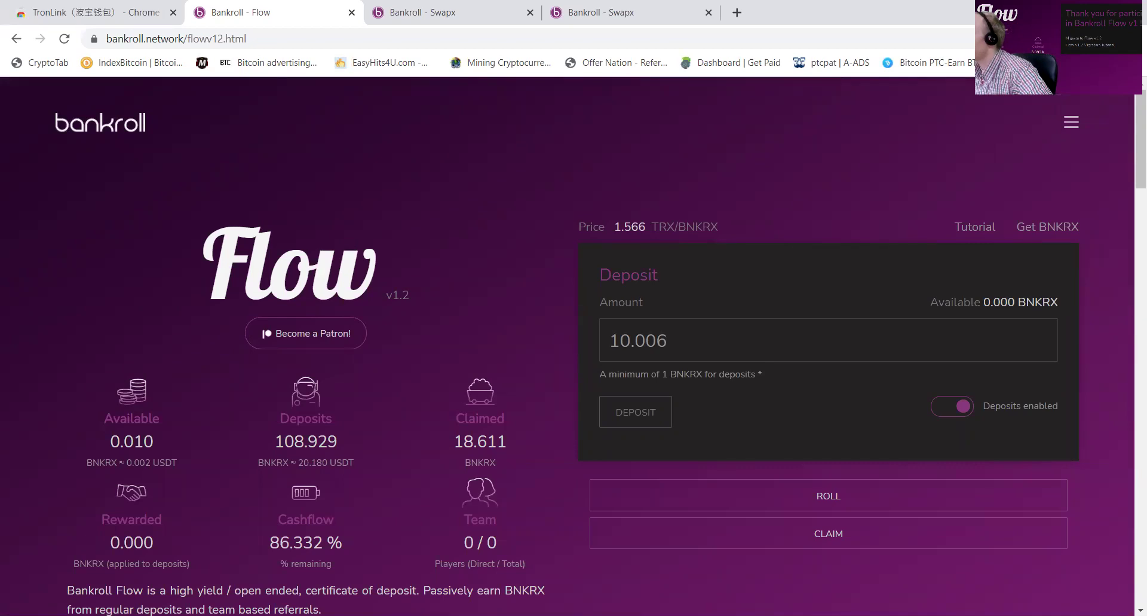
Step: Copy tobbie 2's wallet address and start a TRX send from the tobbie 1 wallet
click(1061, 39)
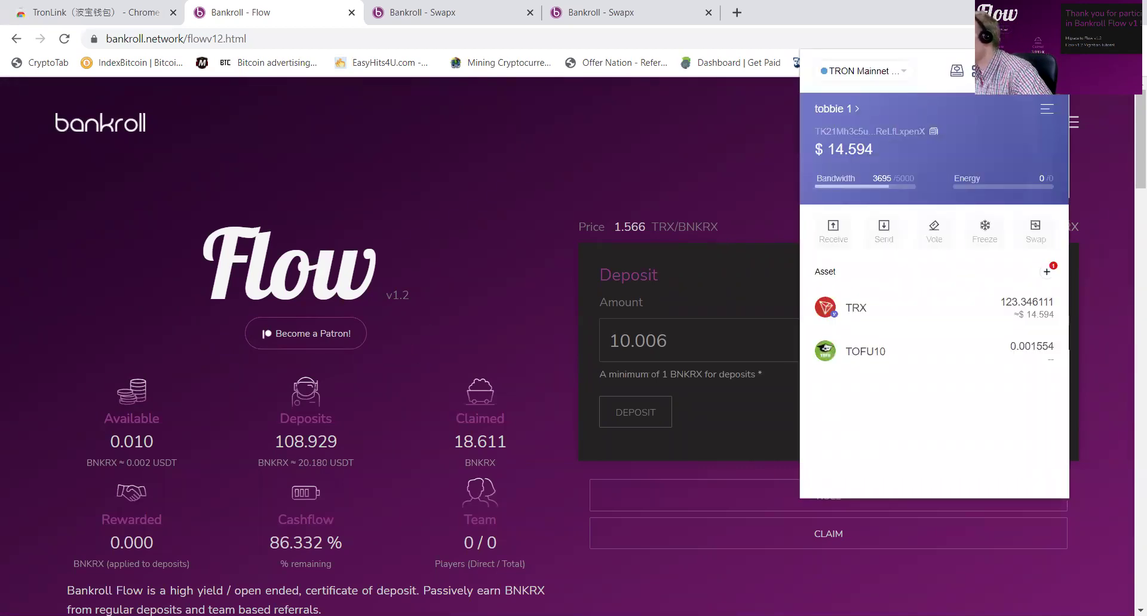
click(851, 118)
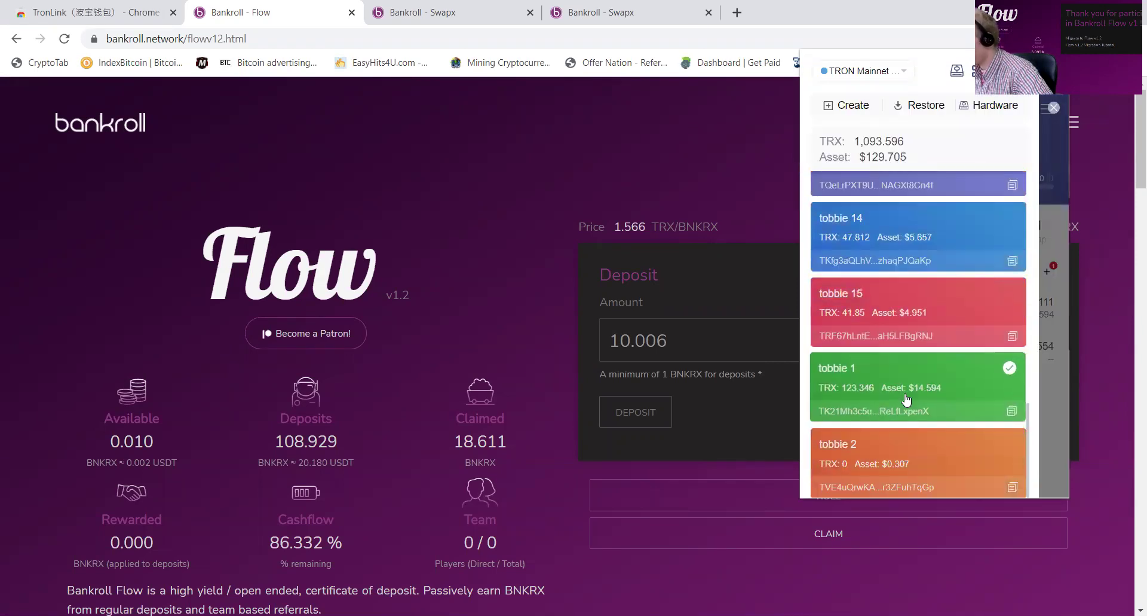
scroll(997, 477, down, 1)
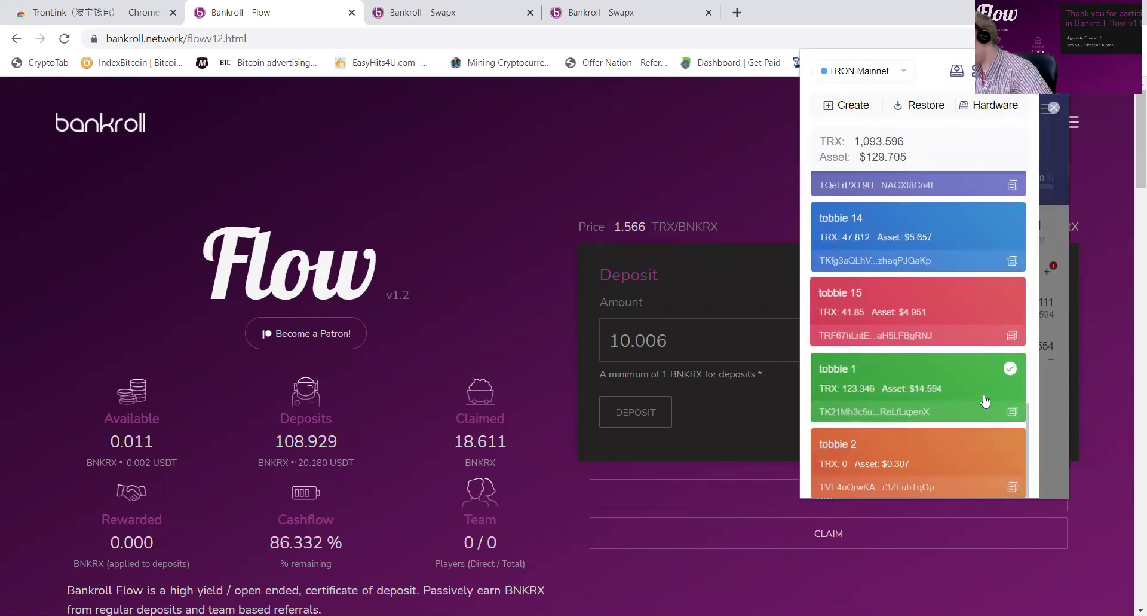
click(1012, 487)
click(1052, 307)
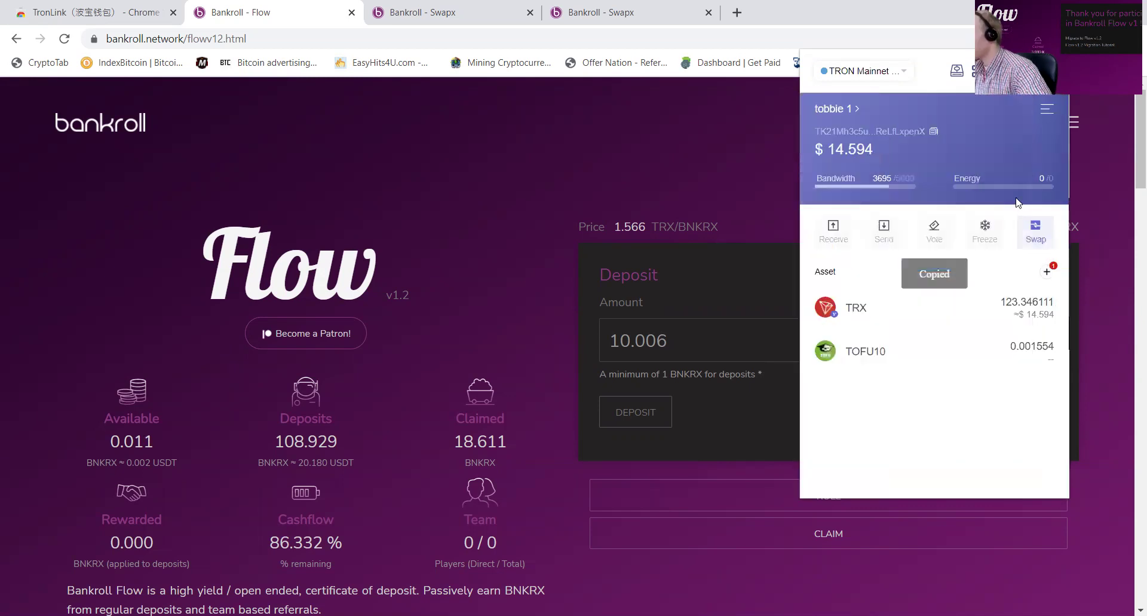
click(875, 232)
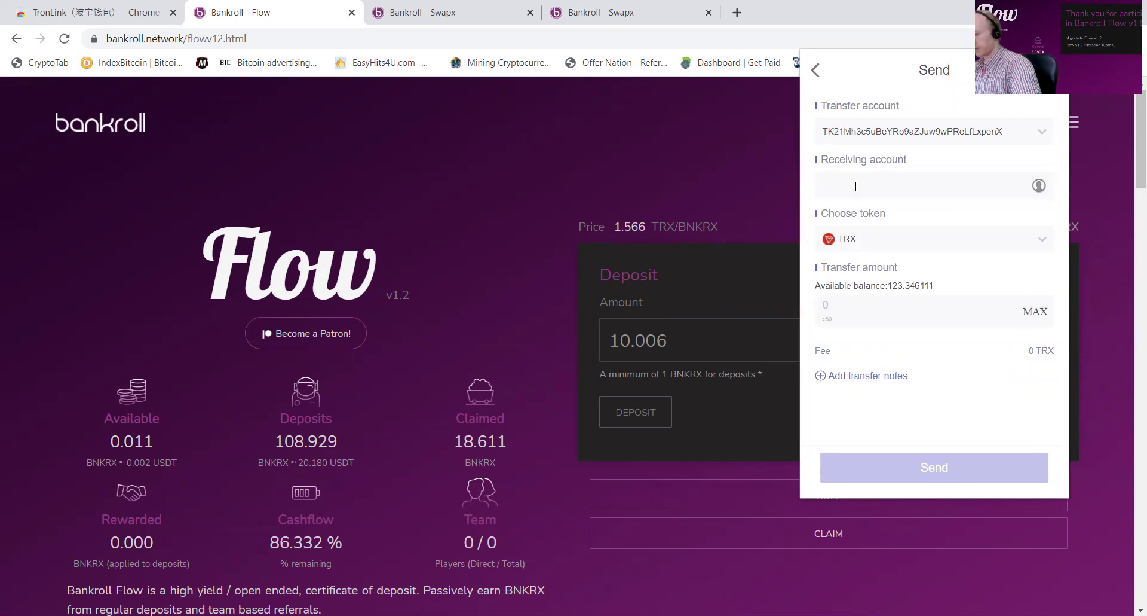
Step: Send tobbie 1's full 123.346111 TRX balance to the pasted tobbie 2 address
key(ctrl+v)
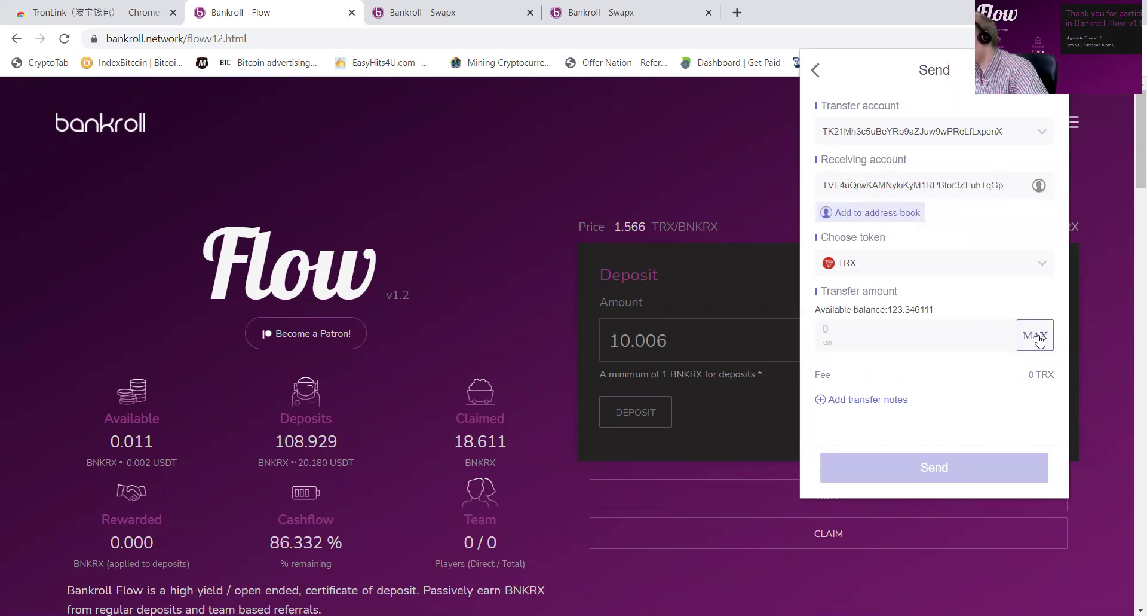
click(1035, 335)
click(992, 472)
click(991, 469)
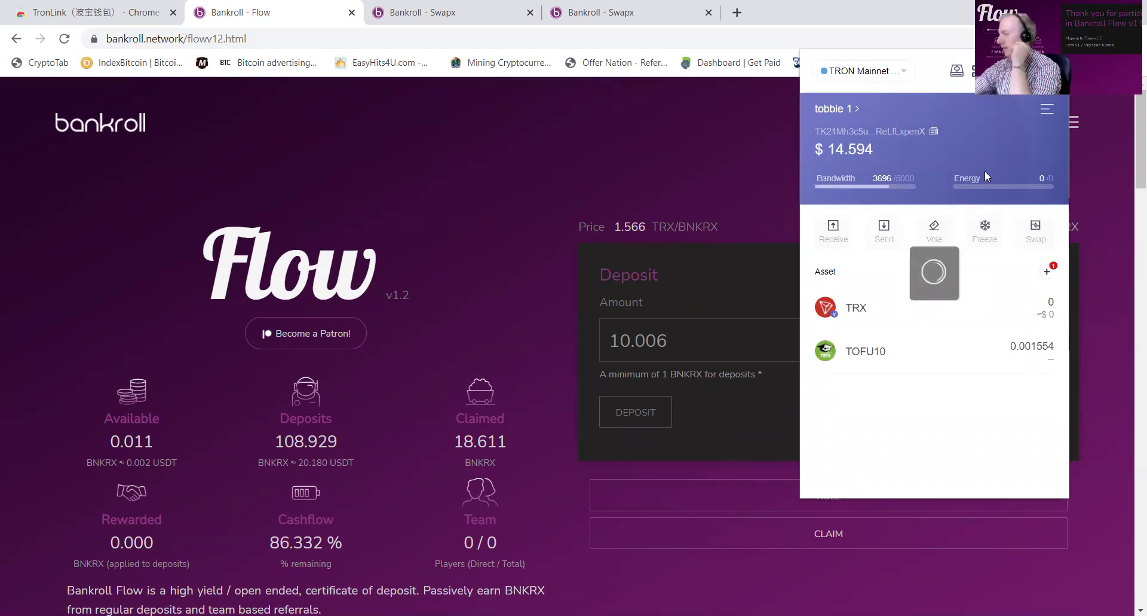
Step: Make tobbie 2 the active TronLink wallet
click(836, 109)
scroll(932, 269, down, 12)
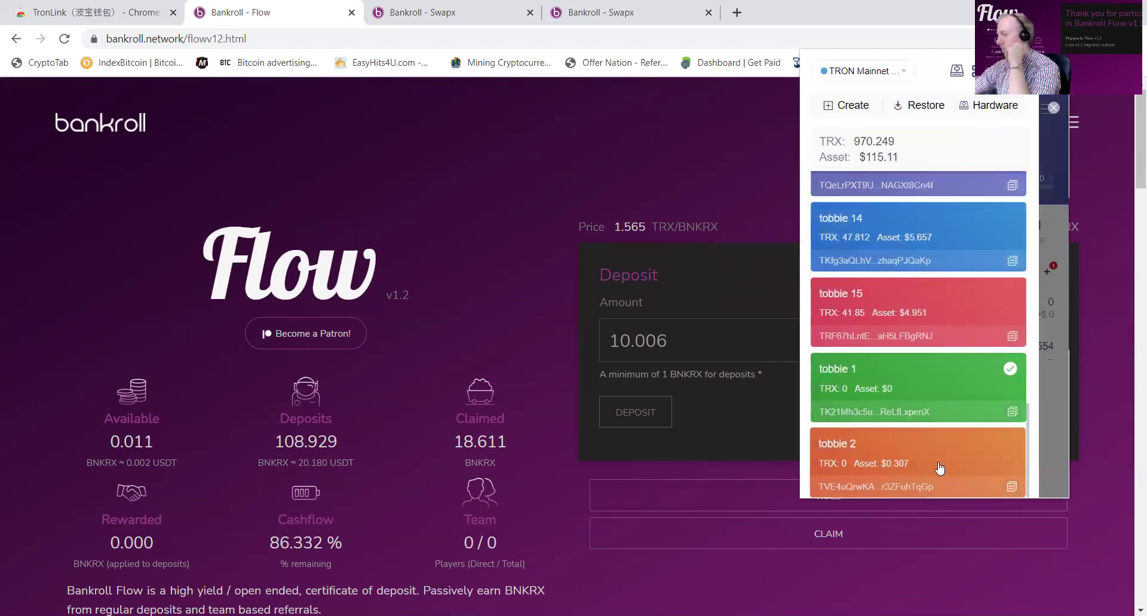
click(943, 469)
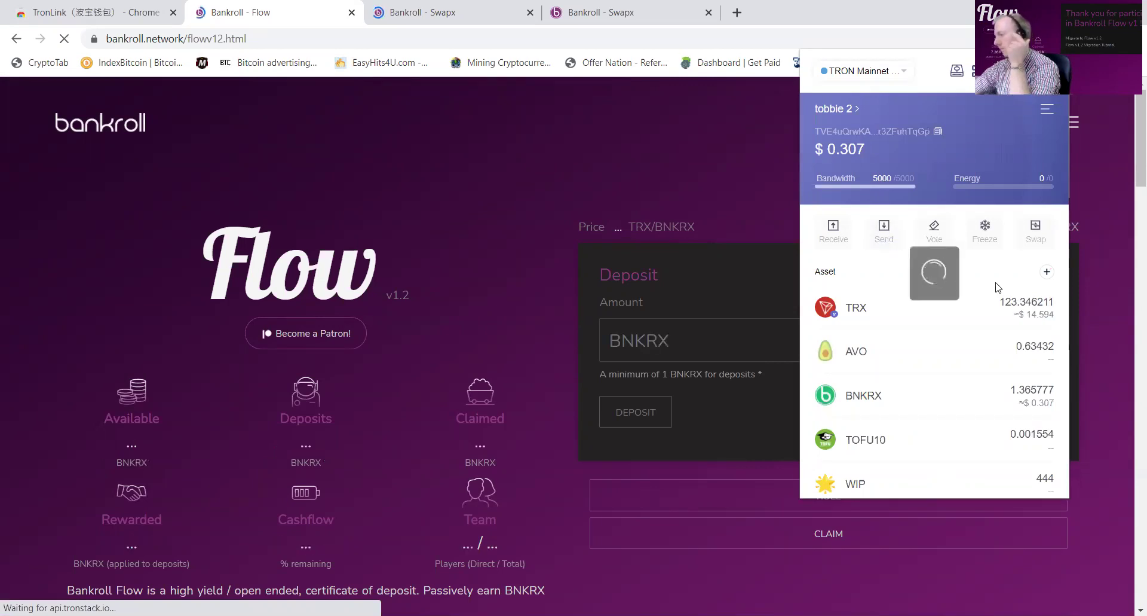
click(740, 217)
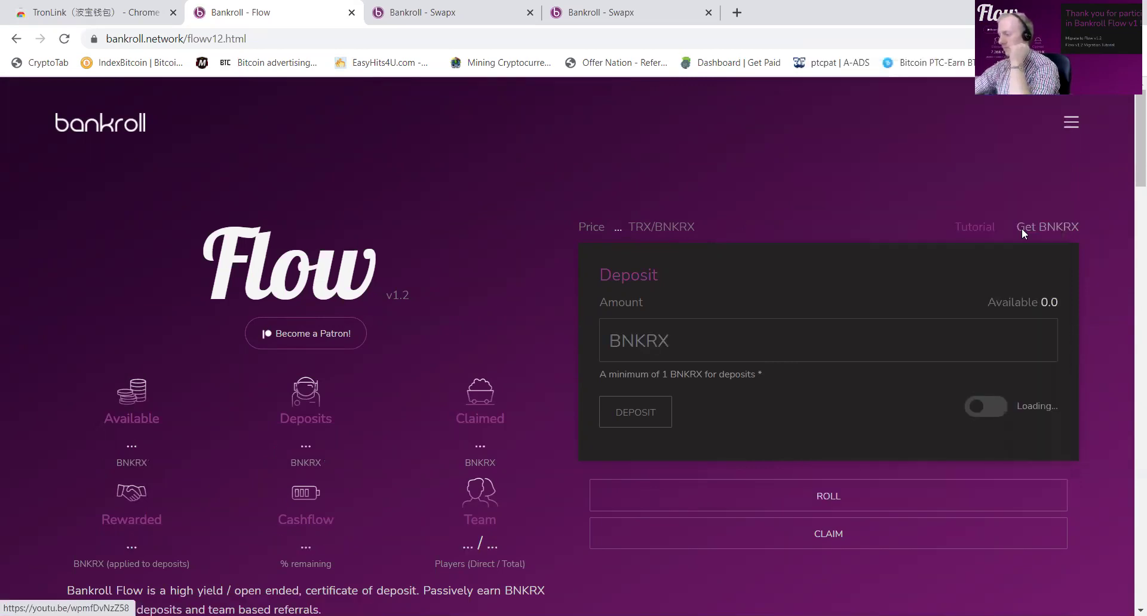
Step: Close the duplicate Swapx tab and enter 15.75 TRX as the buy amount on Swapx
click(707, 12)
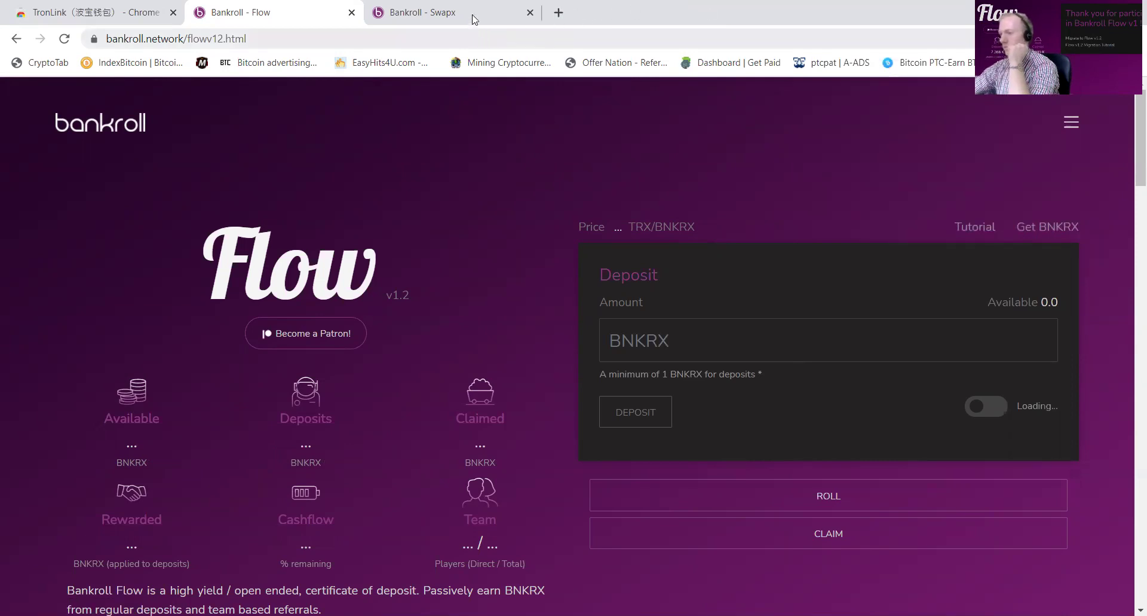
click(472, 17)
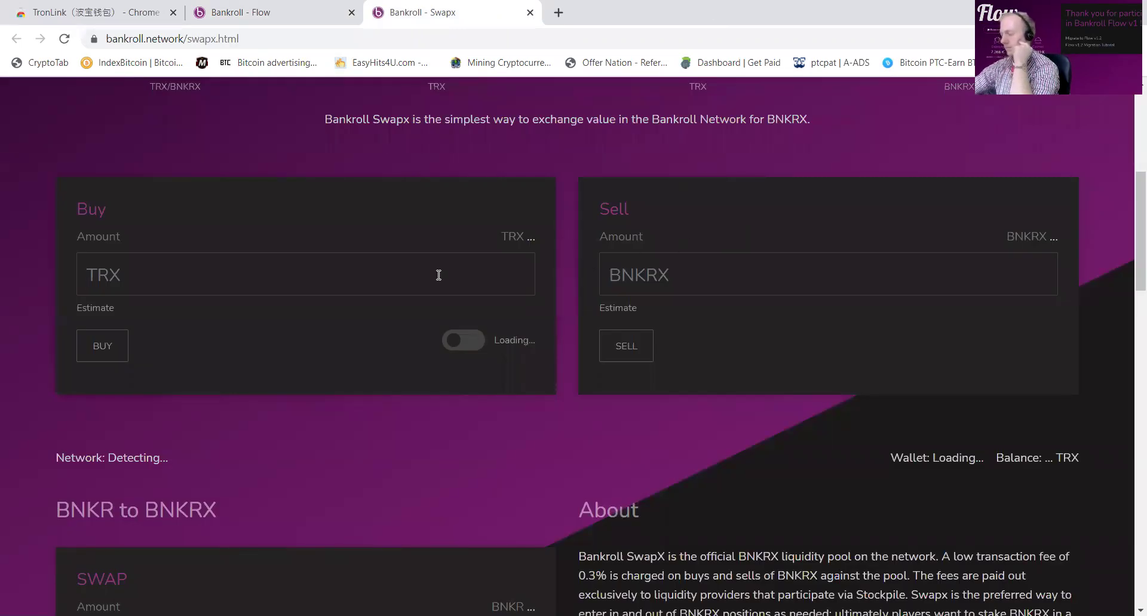
click(439, 275)
text(15)
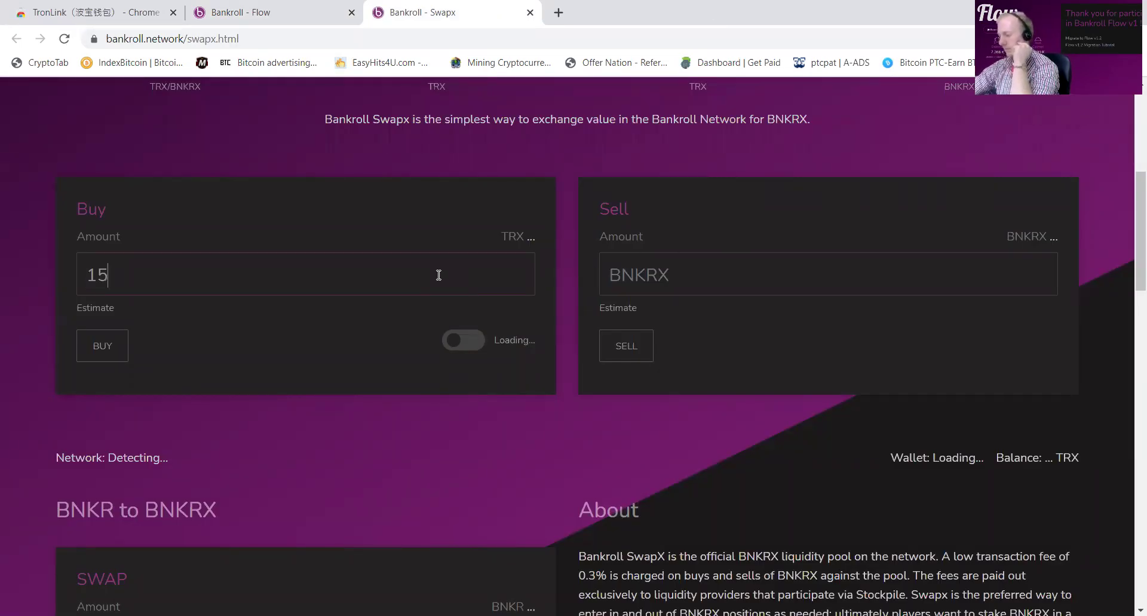
text(.7)
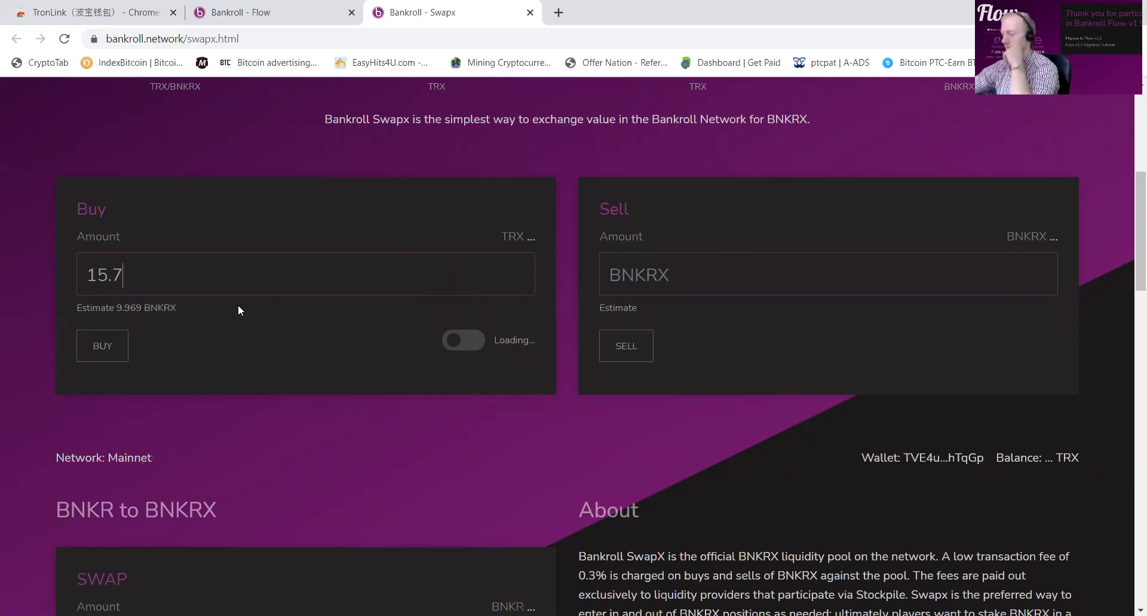
key(BackSpace)
key(BackSpace)
text(.72)
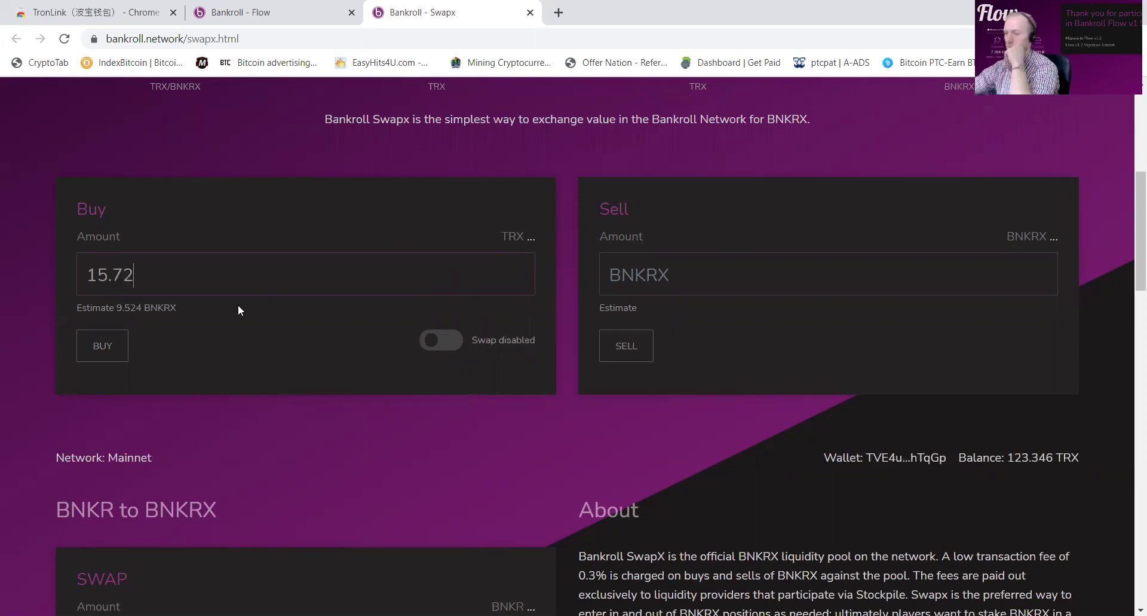
key(BackSpace)
text(3)
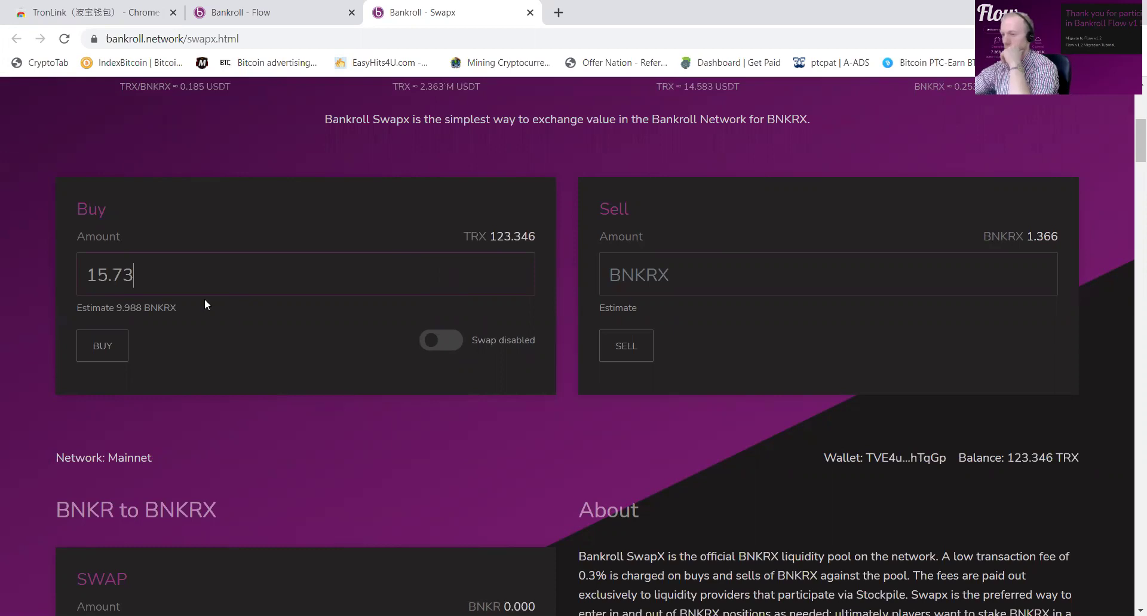
key(BackSpace)
text(4)
key(BackSpace)
text(5)
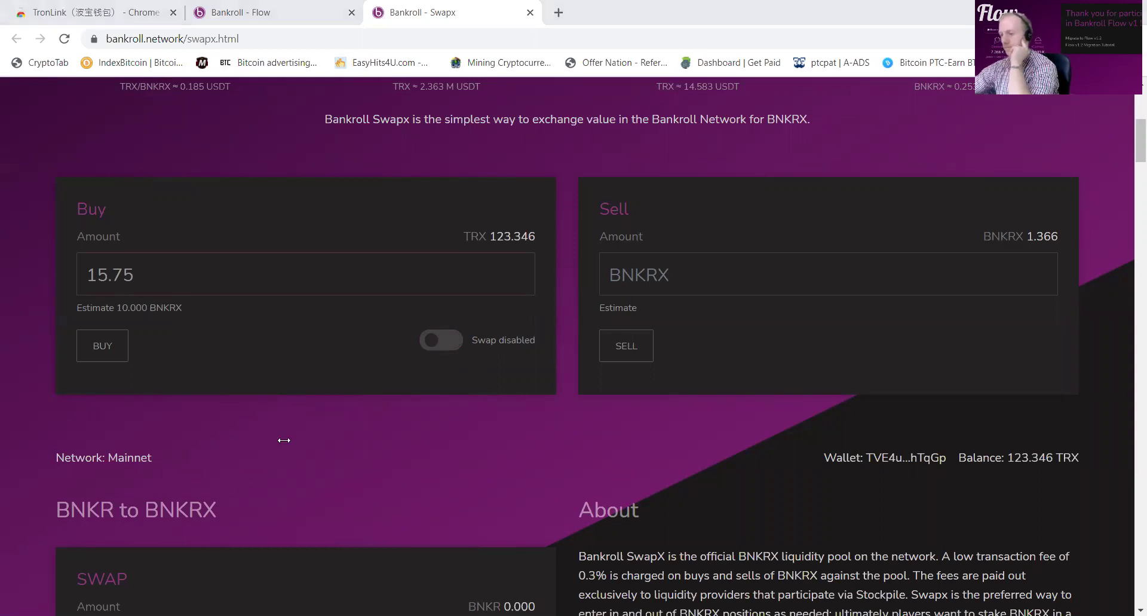
Step: Enable swapping for the wallet and buy BNKRX with 15.75 TRX
click(103, 345)
click(702, 300)
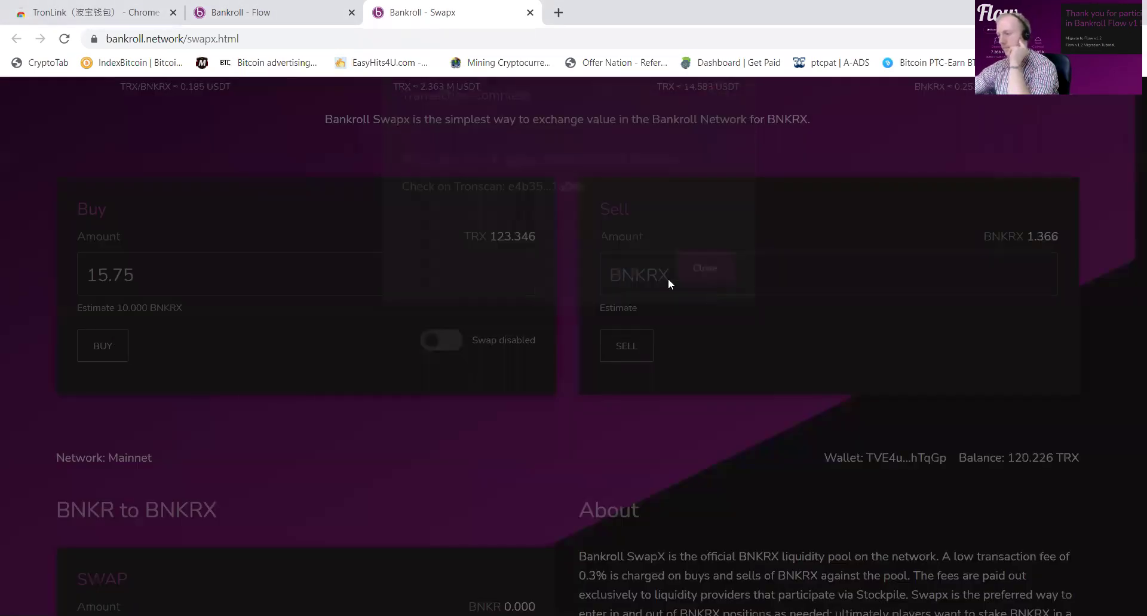
click(109, 352)
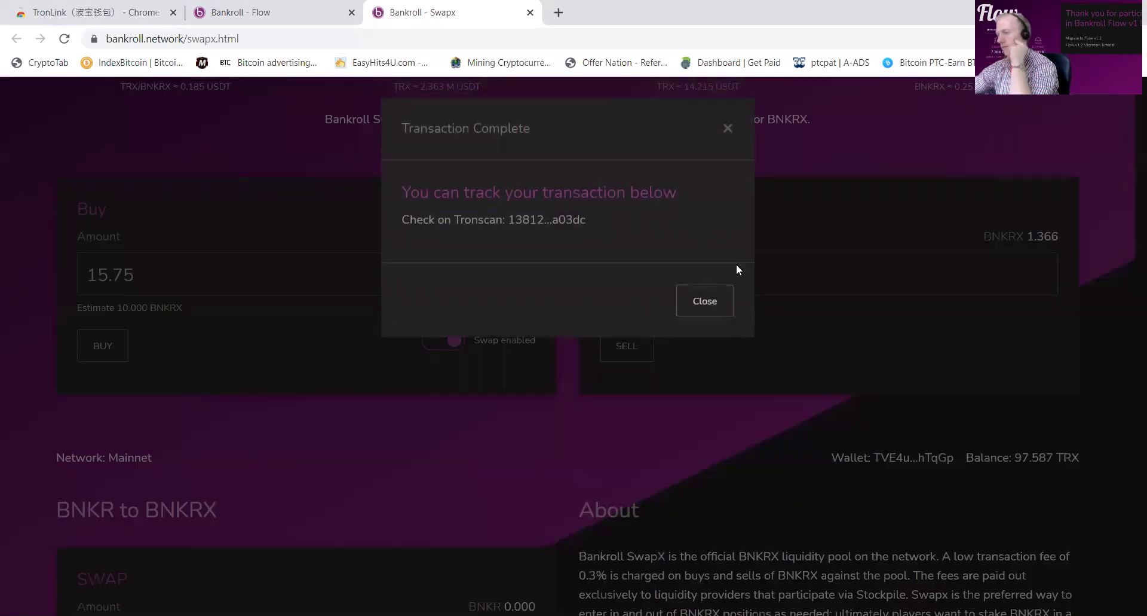
click(723, 299)
scroll(717, 287, up, 6)
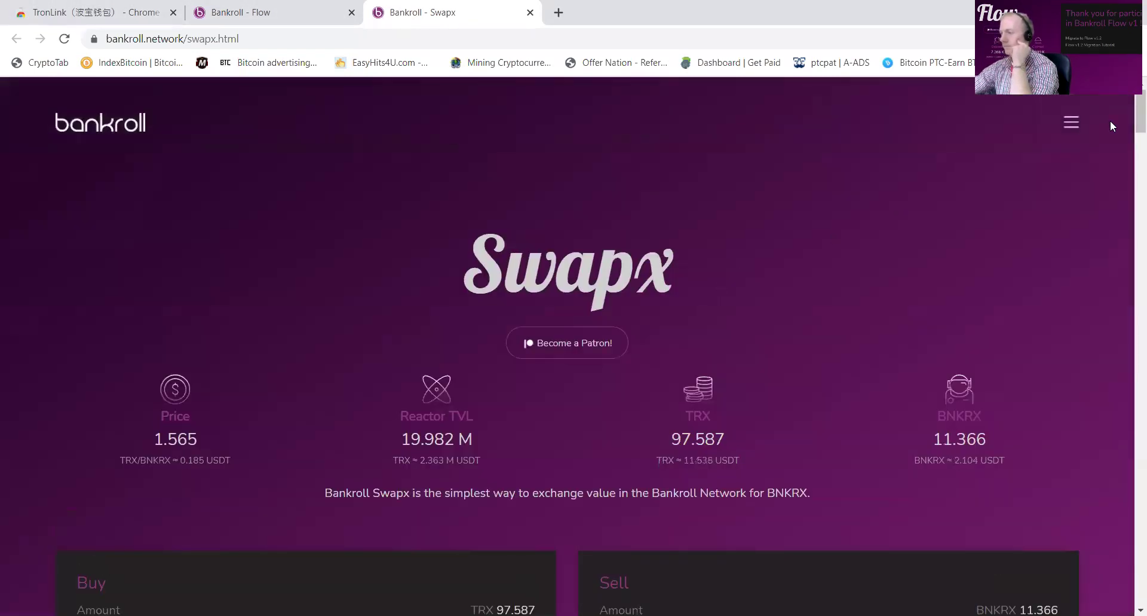
Step: Turn on deposits for the wallet in Bankroll Flow
click(257, 13)
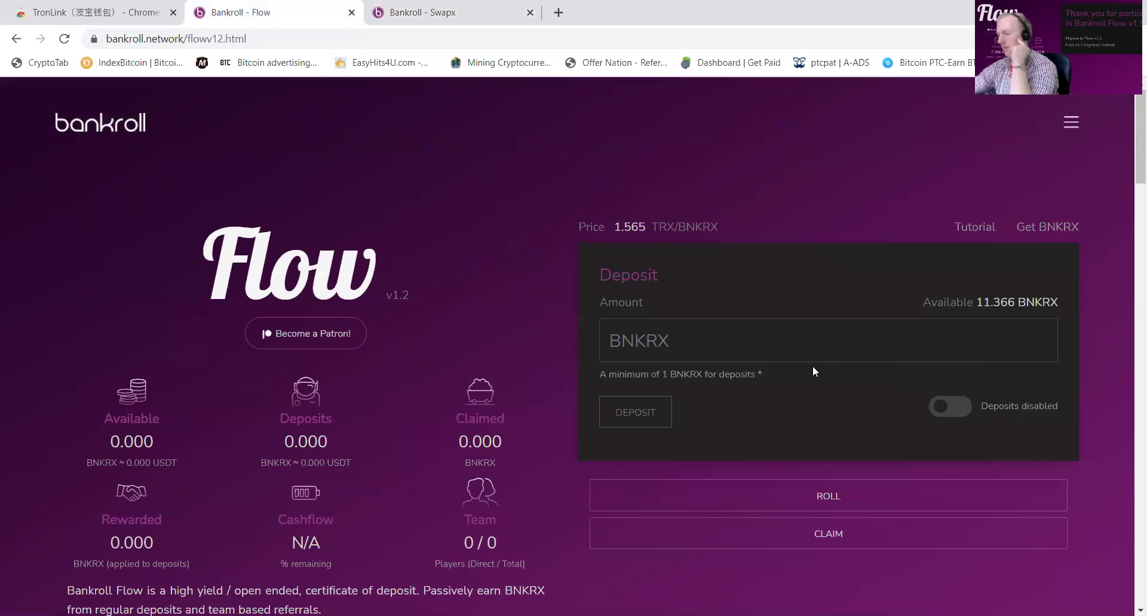
scroll(648, 430, down, 8)
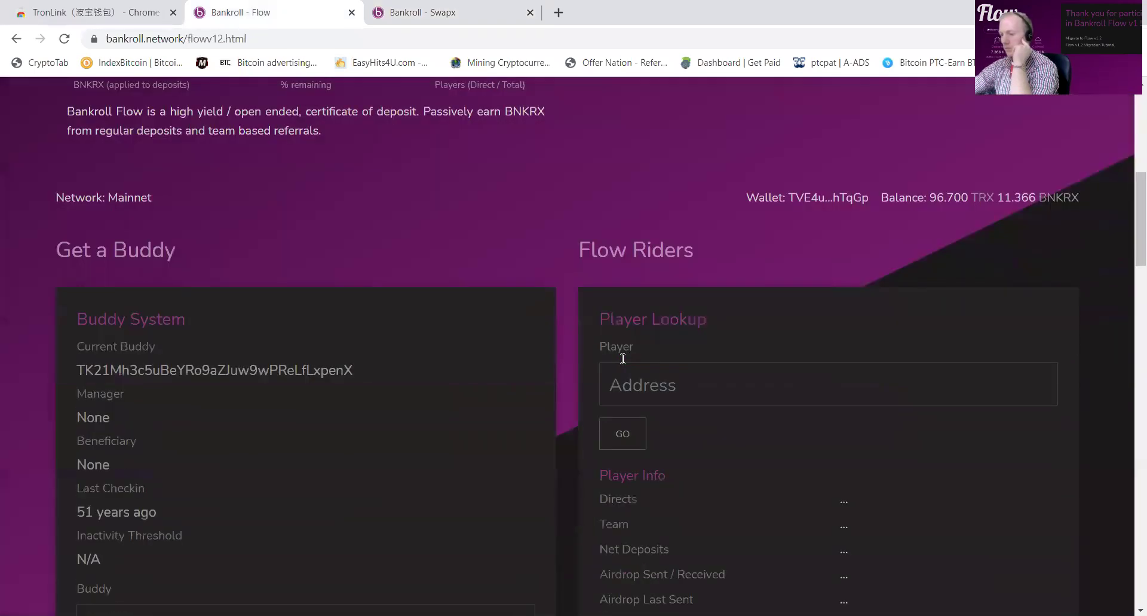
scroll(502, 250, up, 8)
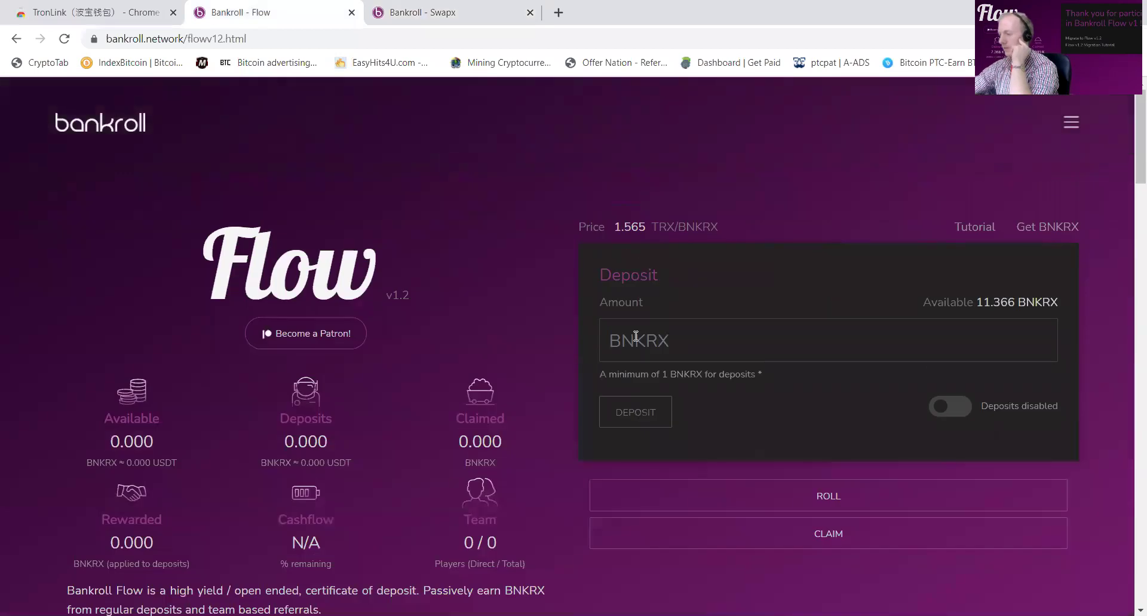
scroll(634, 339, down, 3)
scroll(634, 340, up, 3)
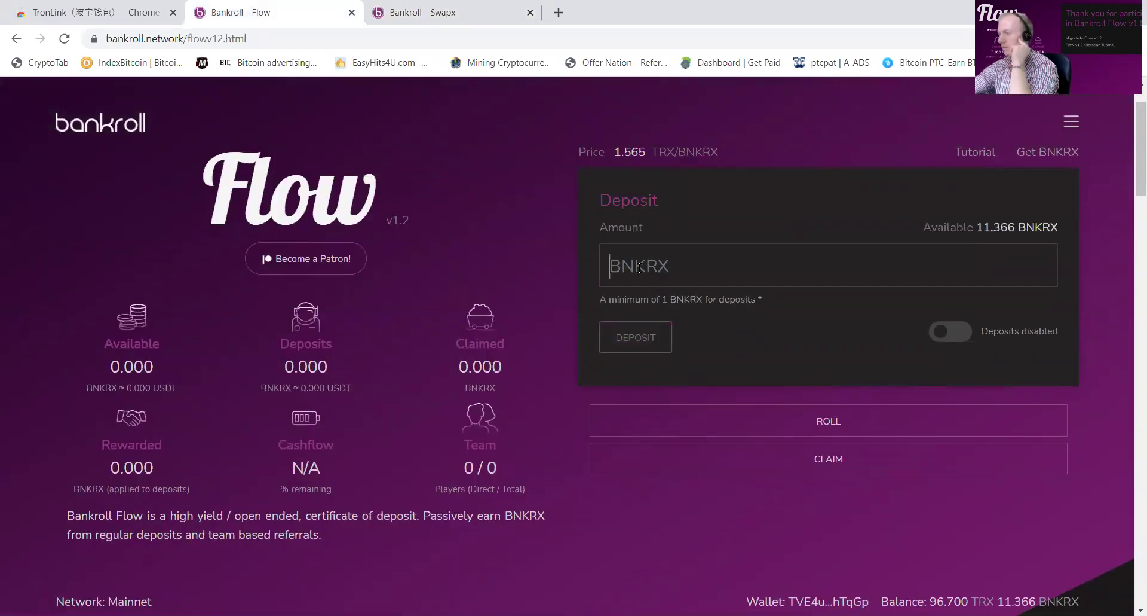
click(954, 332)
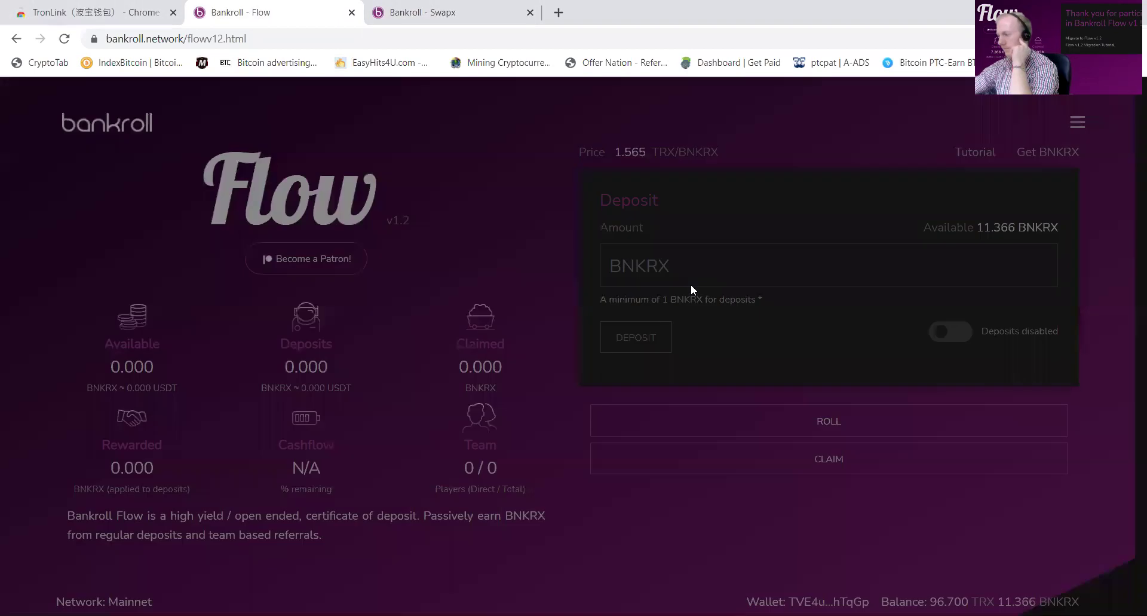
click(710, 294)
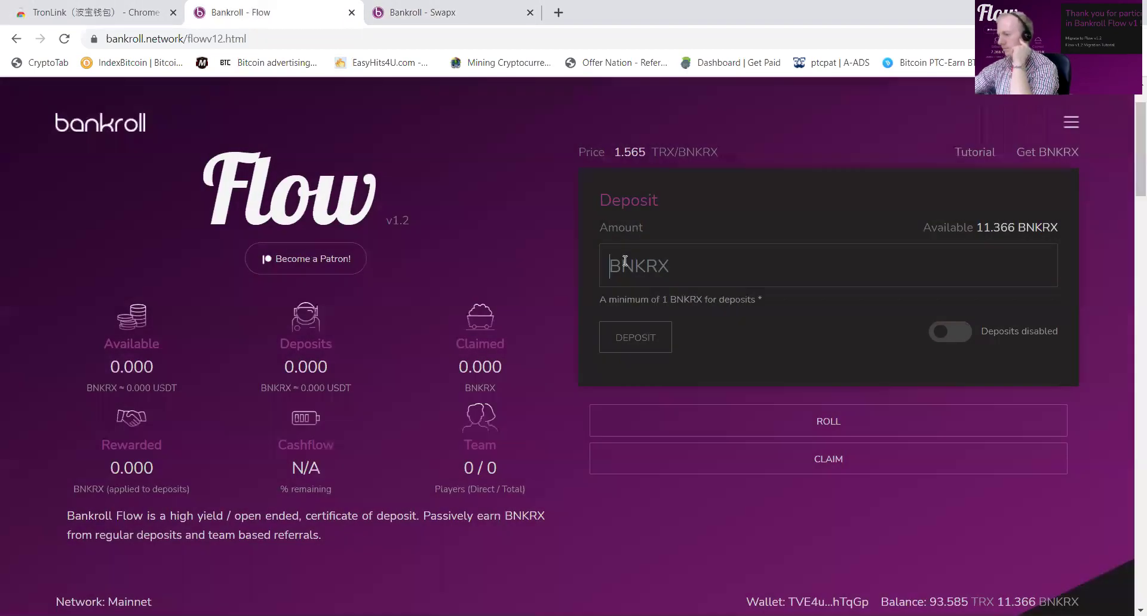
Step: Deposit 11.366 BNKRX into Flow v1.2
click(625, 260)
text(11.366)
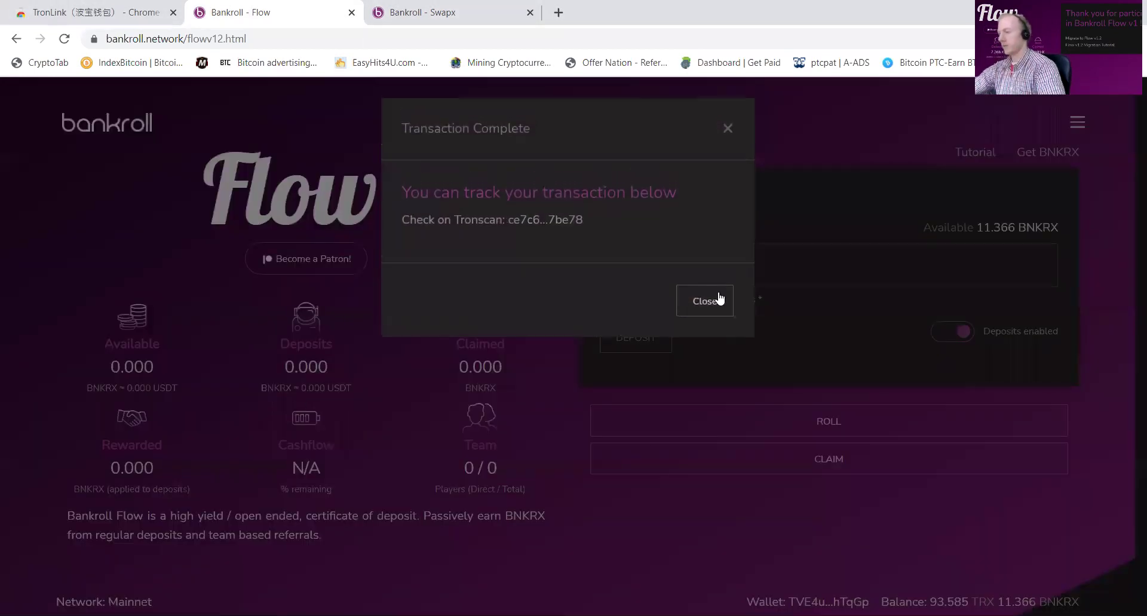
click(716, 298)
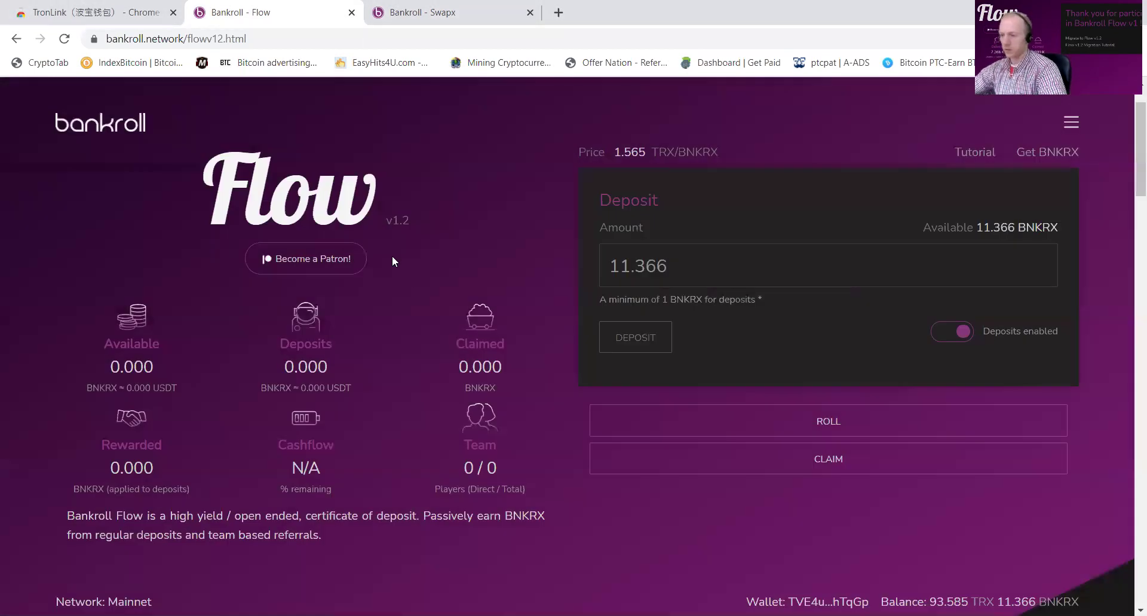
Step: Migrate the v1 balance to Flow v1.2 using the connected wallet's own address as destination
scroll(293, 356, down, 1)
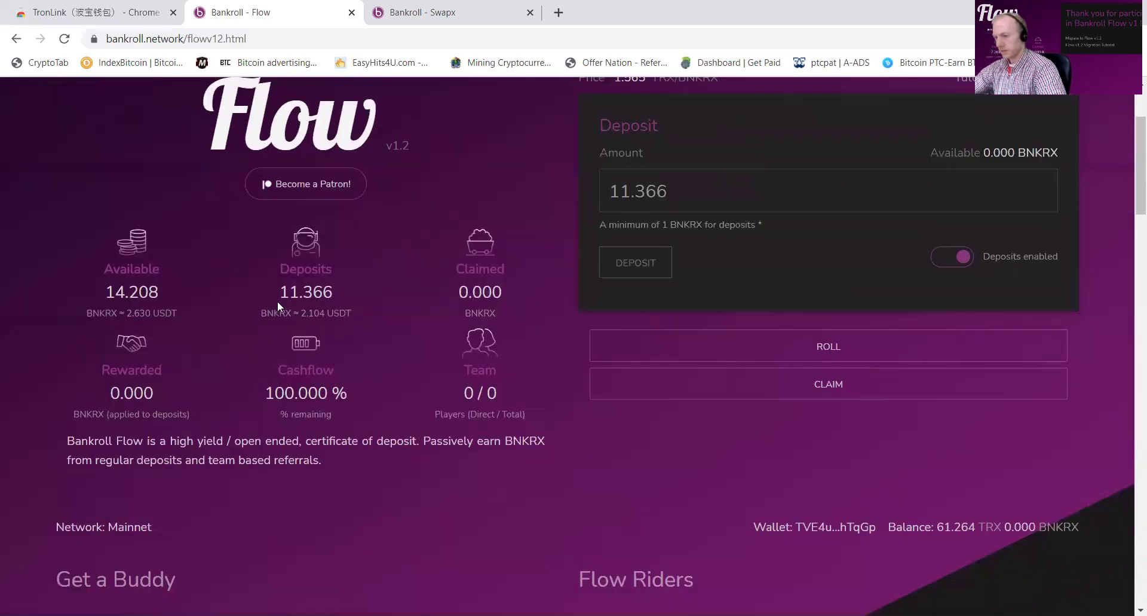
scroll(516, 361, down, 11)
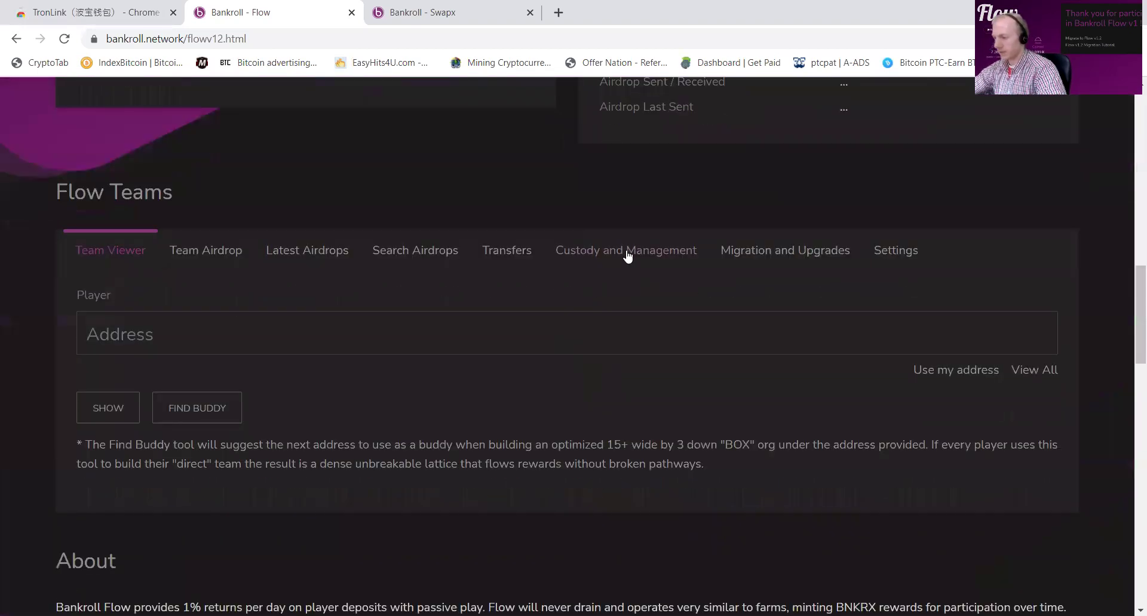
click(776, 256)
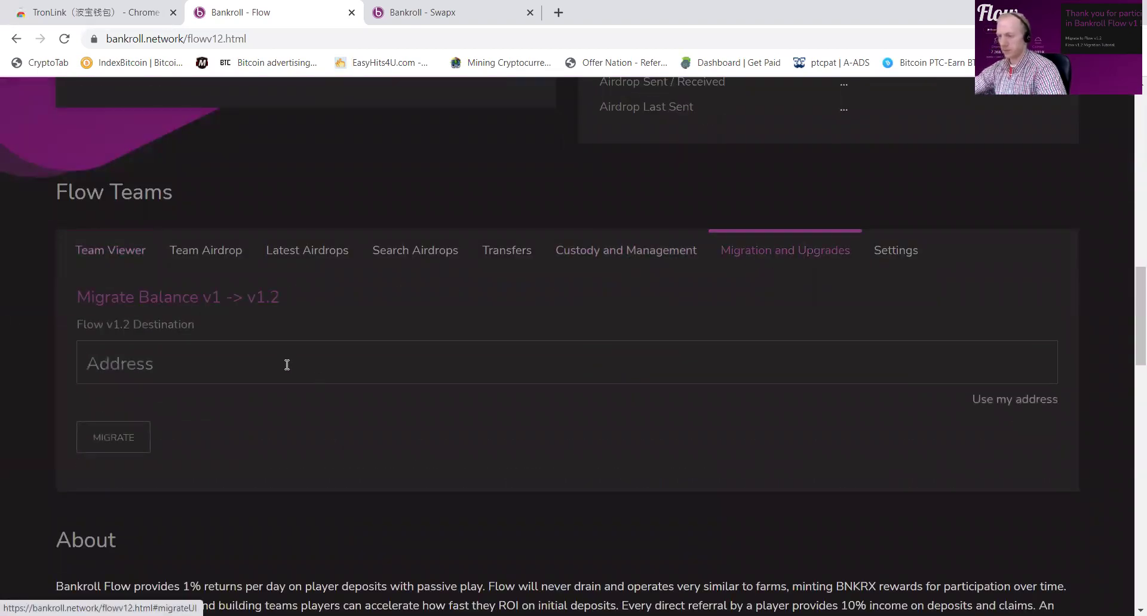
click(1026, 400)
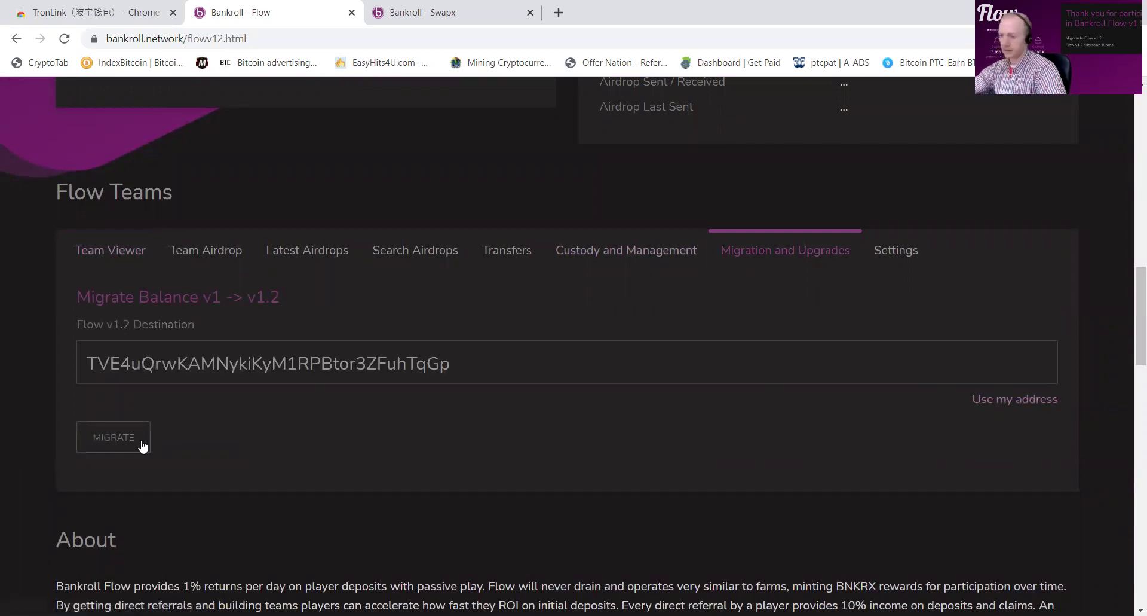
click(107, 442)
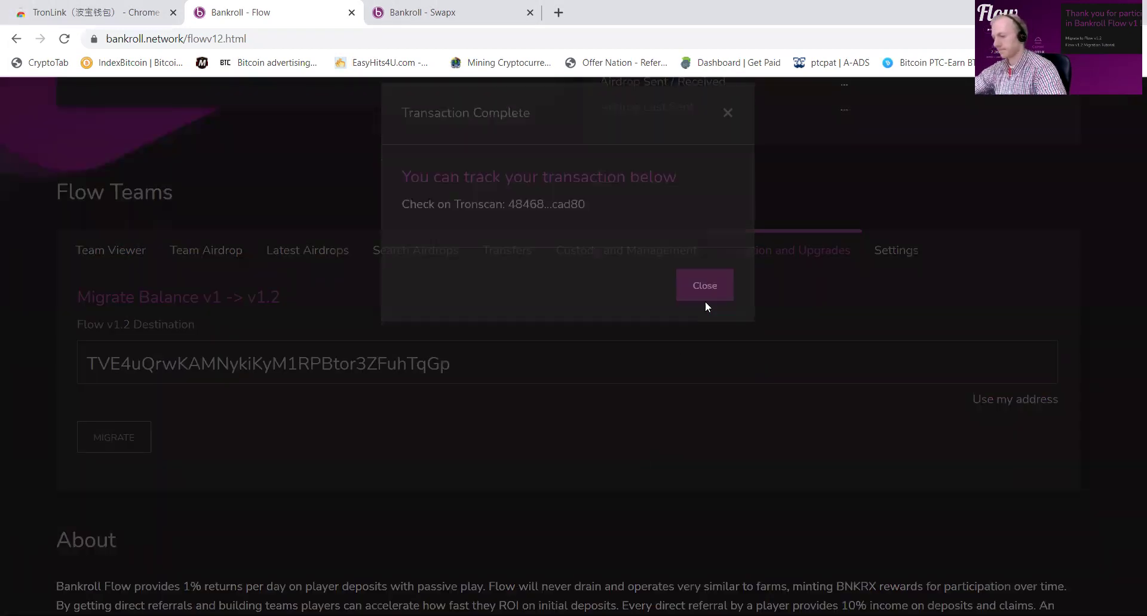
click(705, 301)
scroll(492, 339, up, 15)
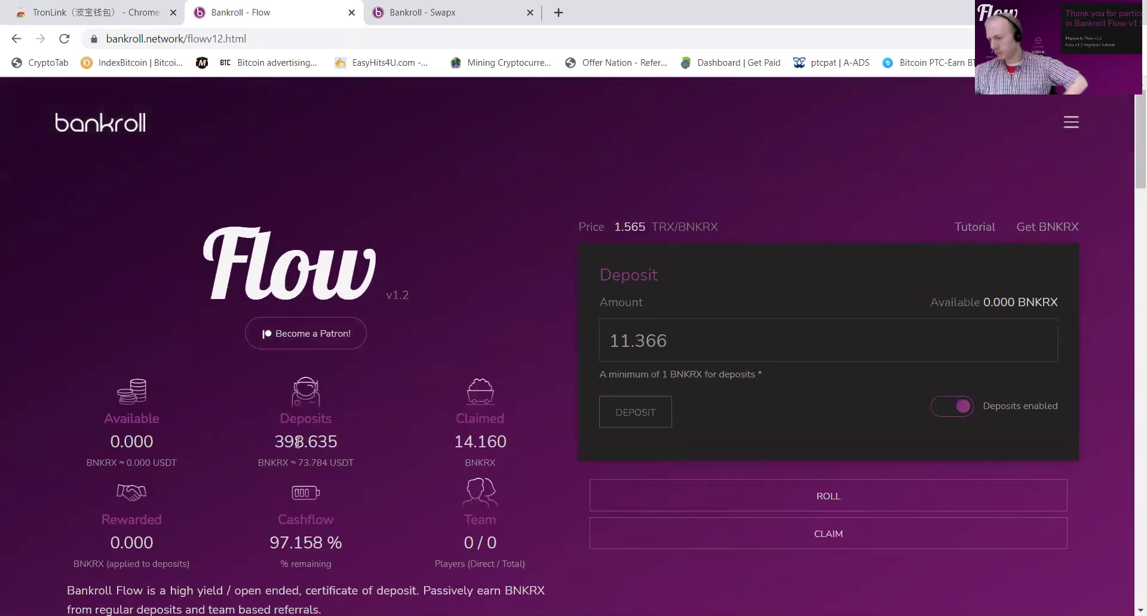
scroll(311, 452, down, 15)
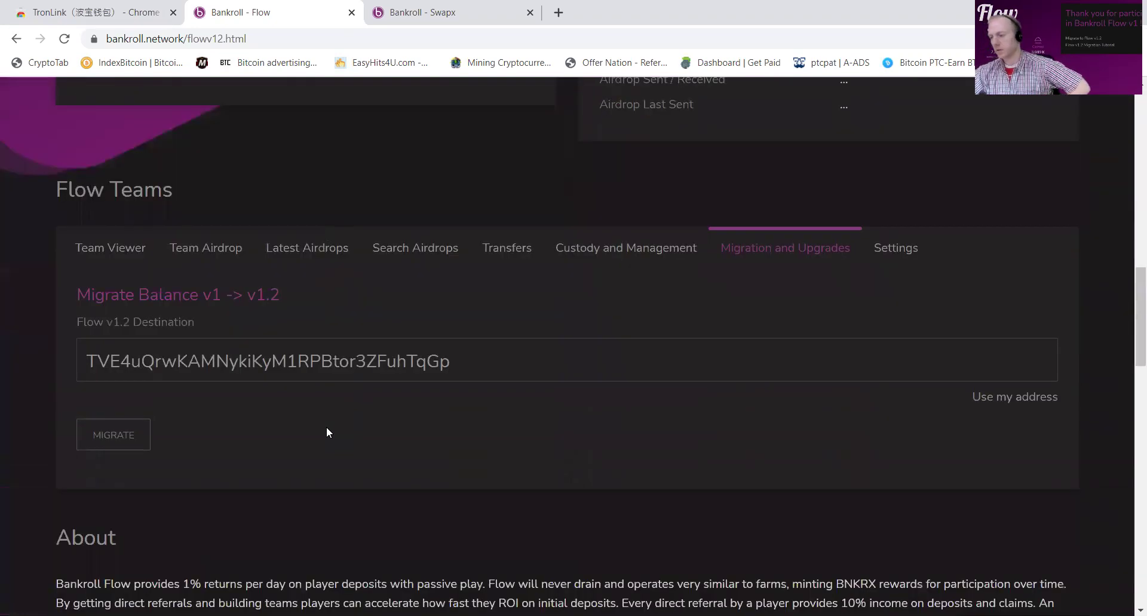
scroll(696, 296, up, 15)
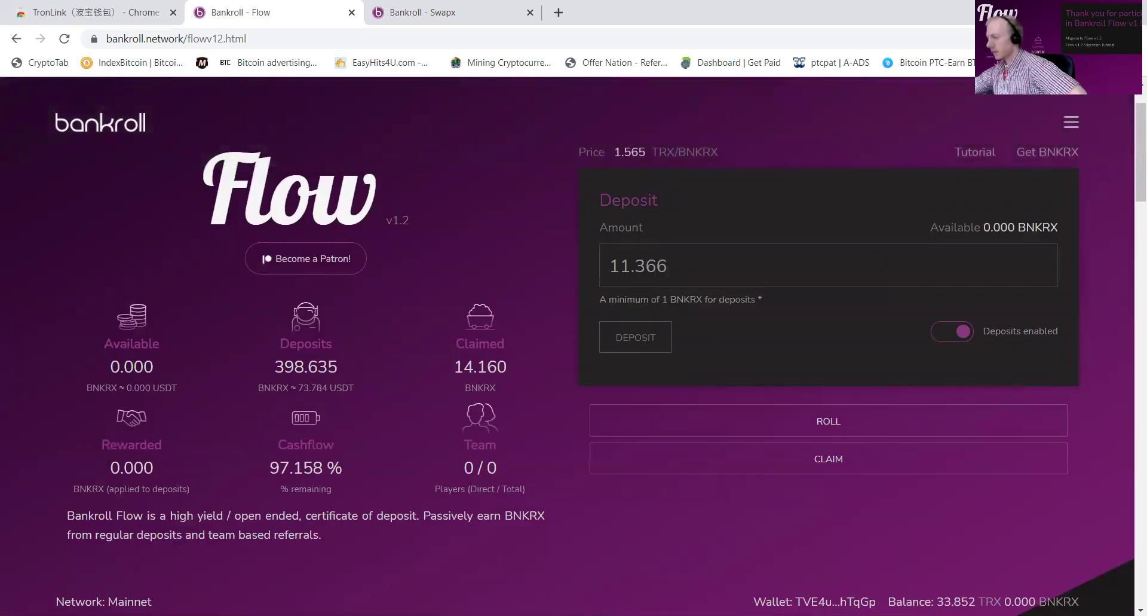
Step: Copy tobbie 1's wallet address from TronLink
click(1061, 38)
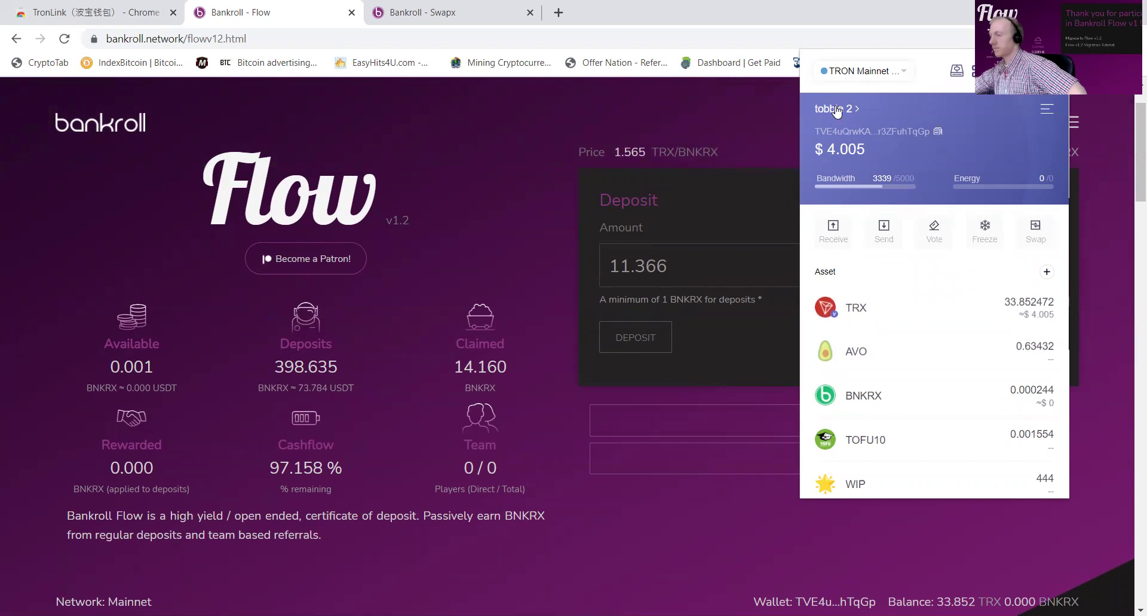
click(838, 109)
scroll(922, 218, down, 14)
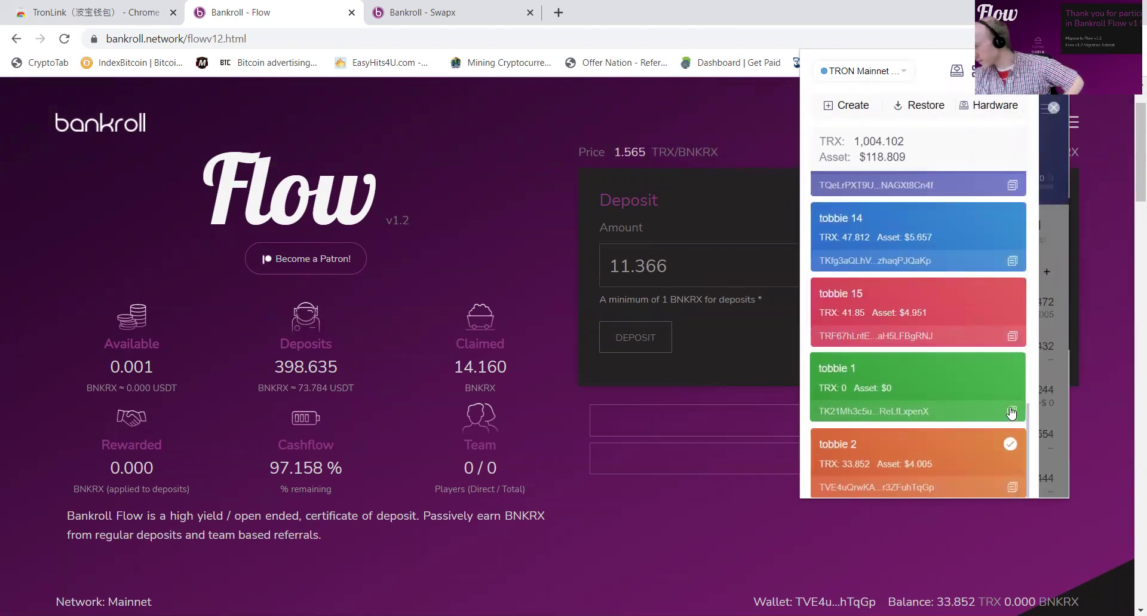
click(1012, 411)
click(591, 511)
Step: Transfer tobbie 2's Flow balances to tobbie 1's pasted address
scroll(586, 390, down, 15)
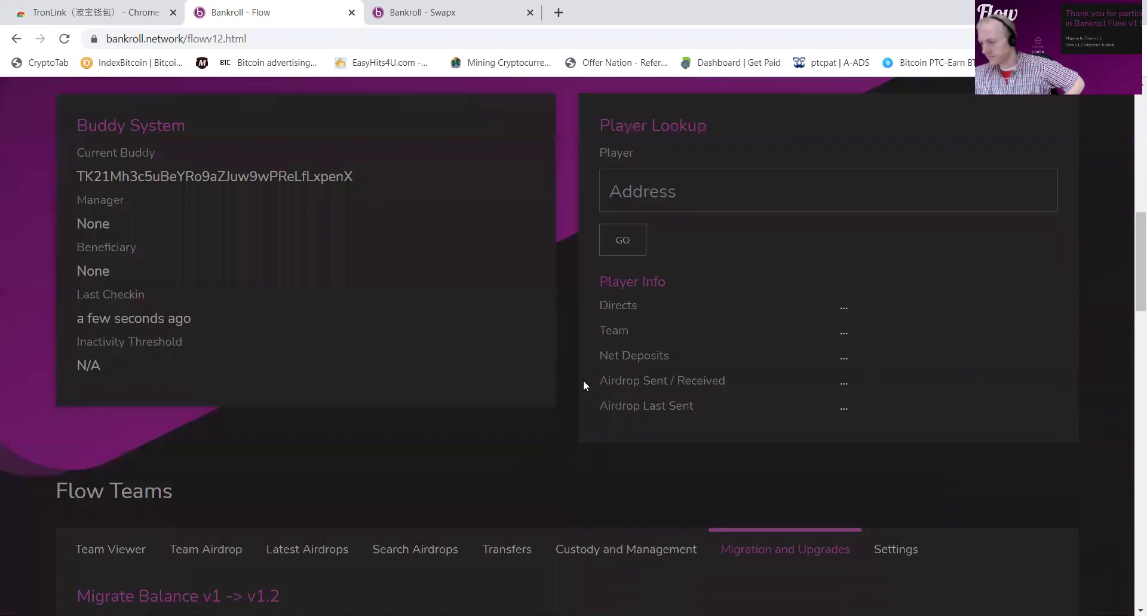
click(509, 325)
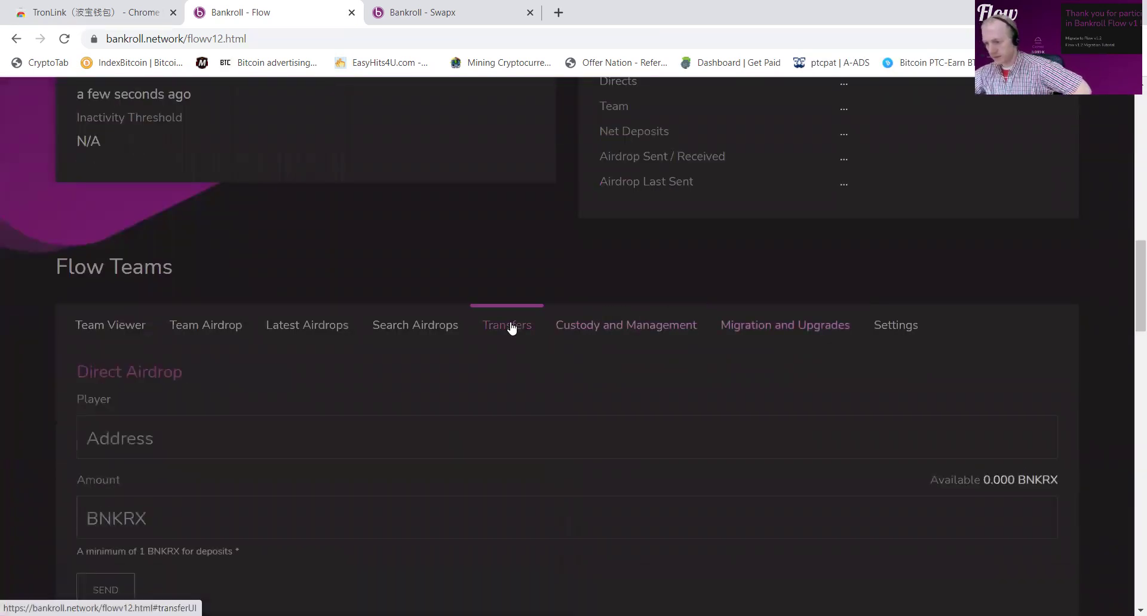
scroll(511, 386, down, 3)
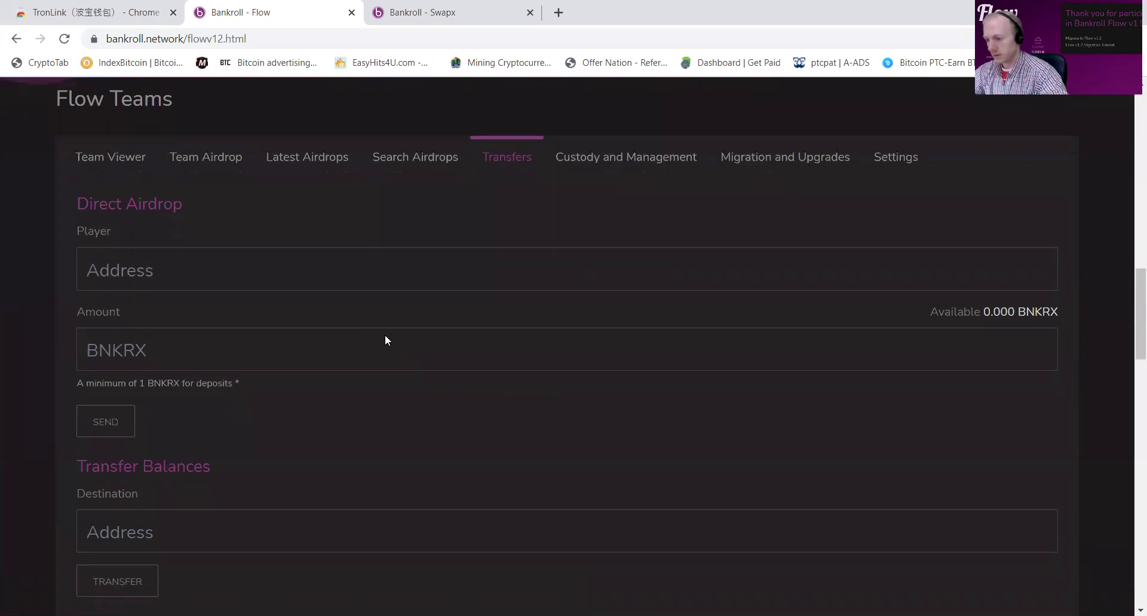
scroll(384, 334, down, 4)
click(245, 323)
key(ctrl+v)
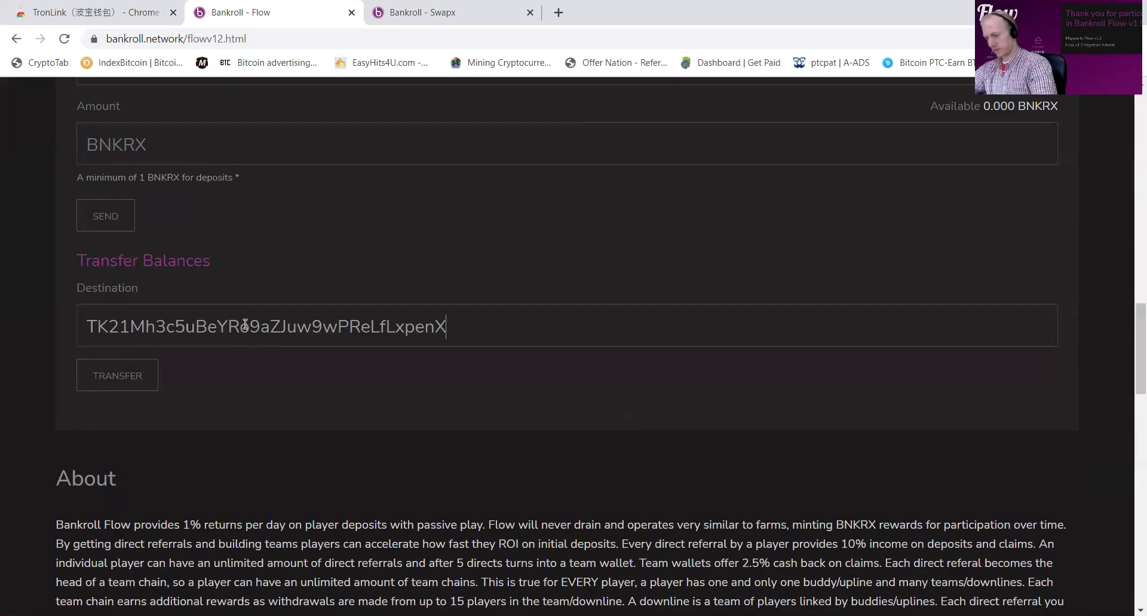
click(127, 380)
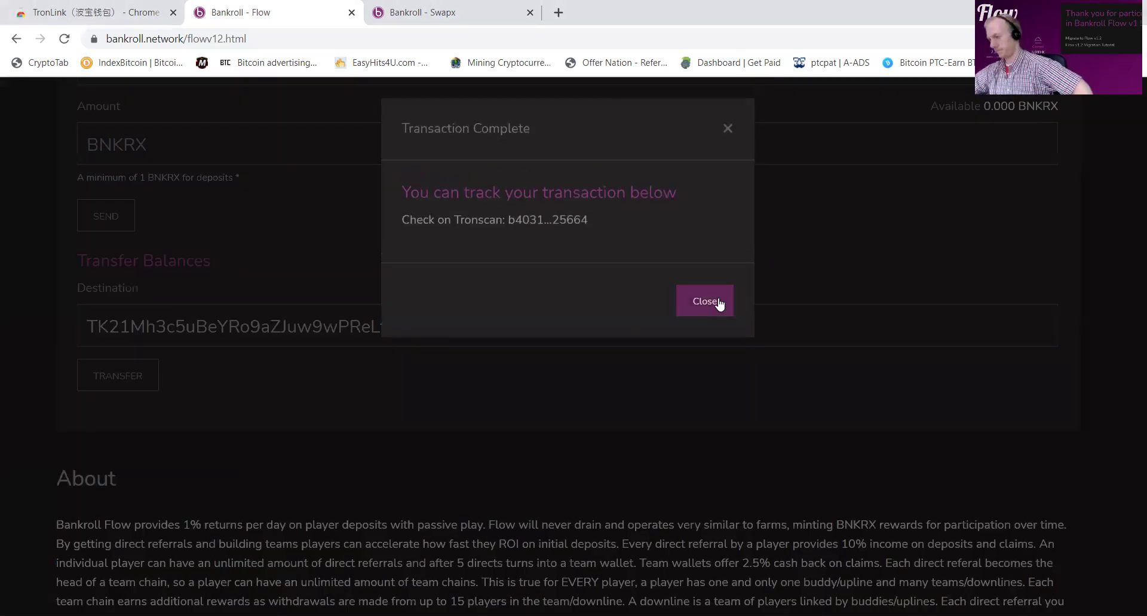
click(705, 301)
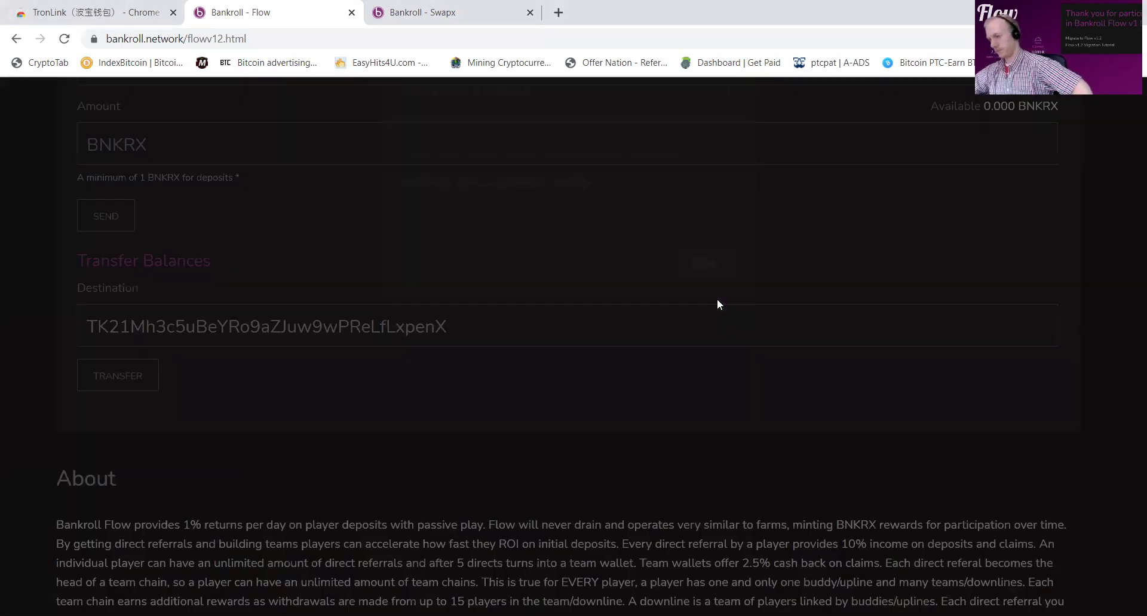
scroll(627, 425, up, 15)
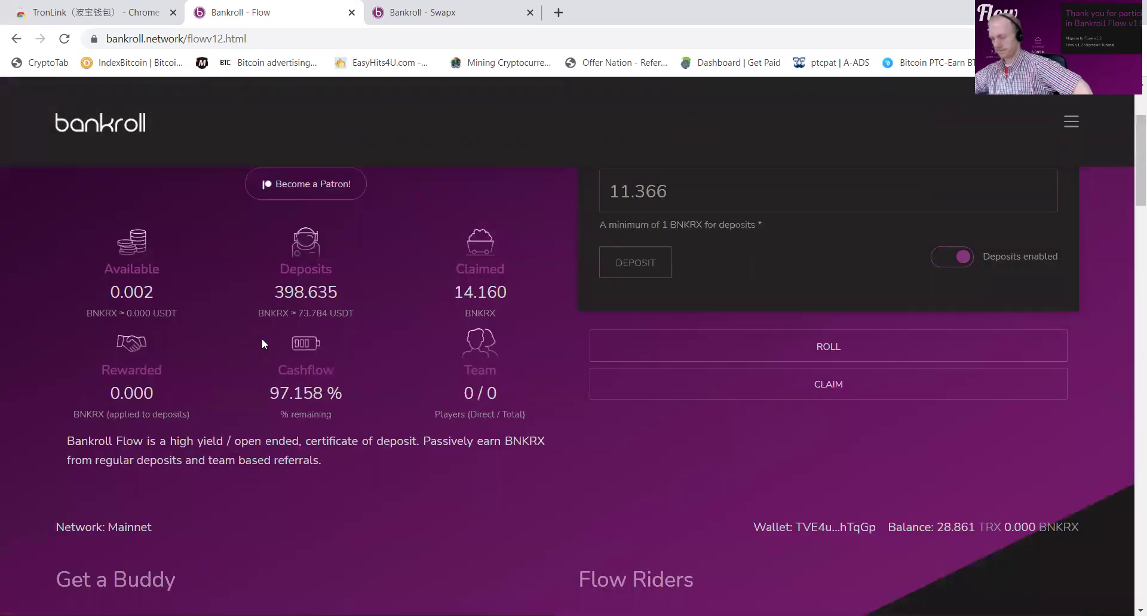
scroll(713, 323, up, 3)
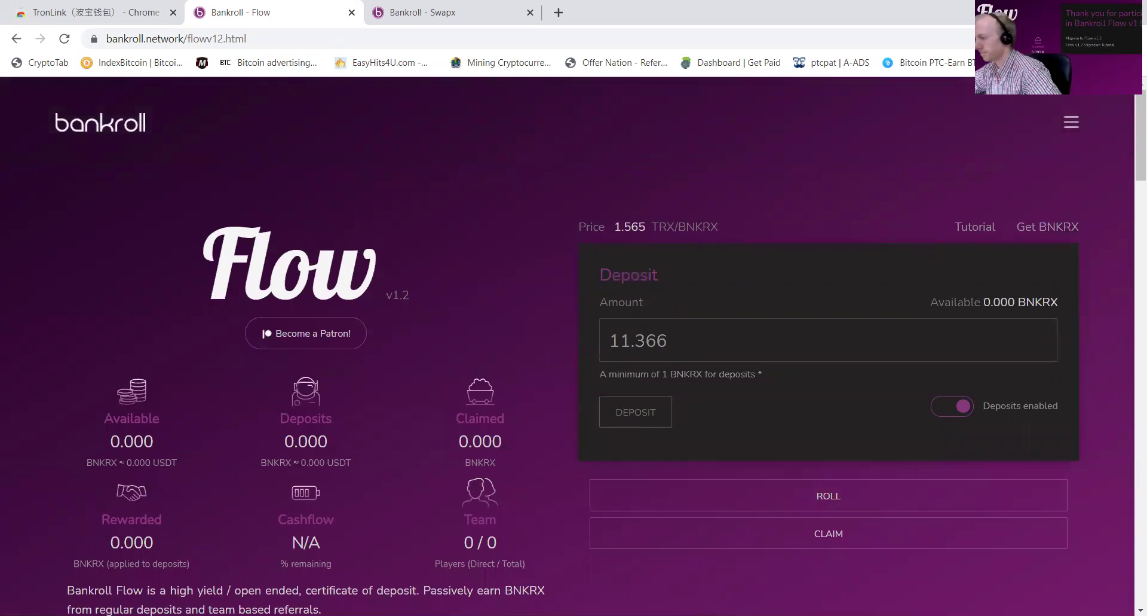
Step: Switch the active TronLink wallet to tobbie 1
click(1058, 38)
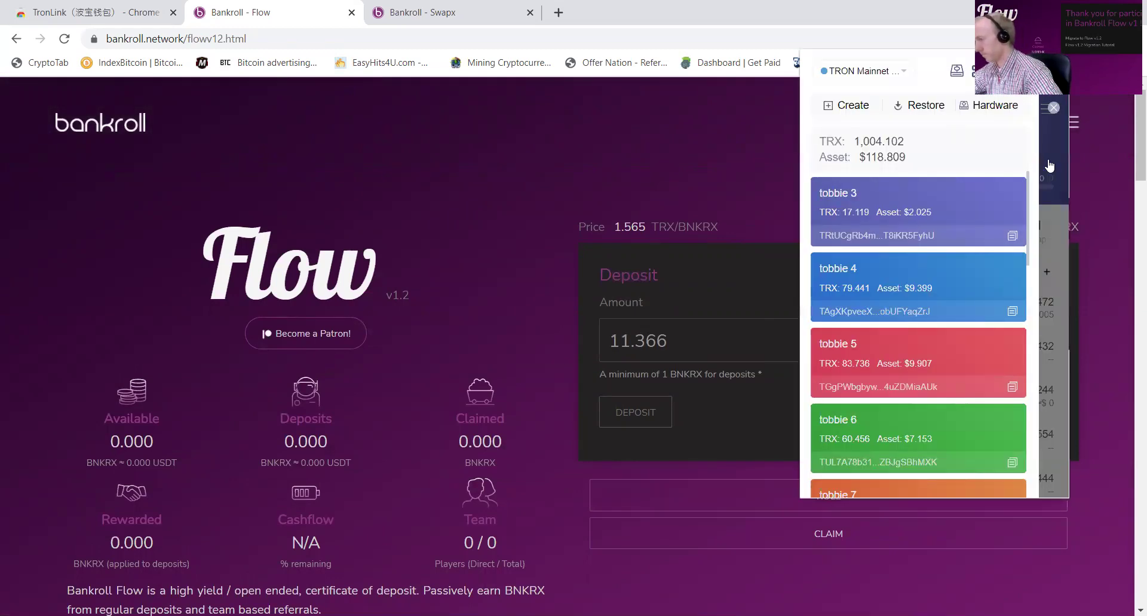
click(1050, 166)
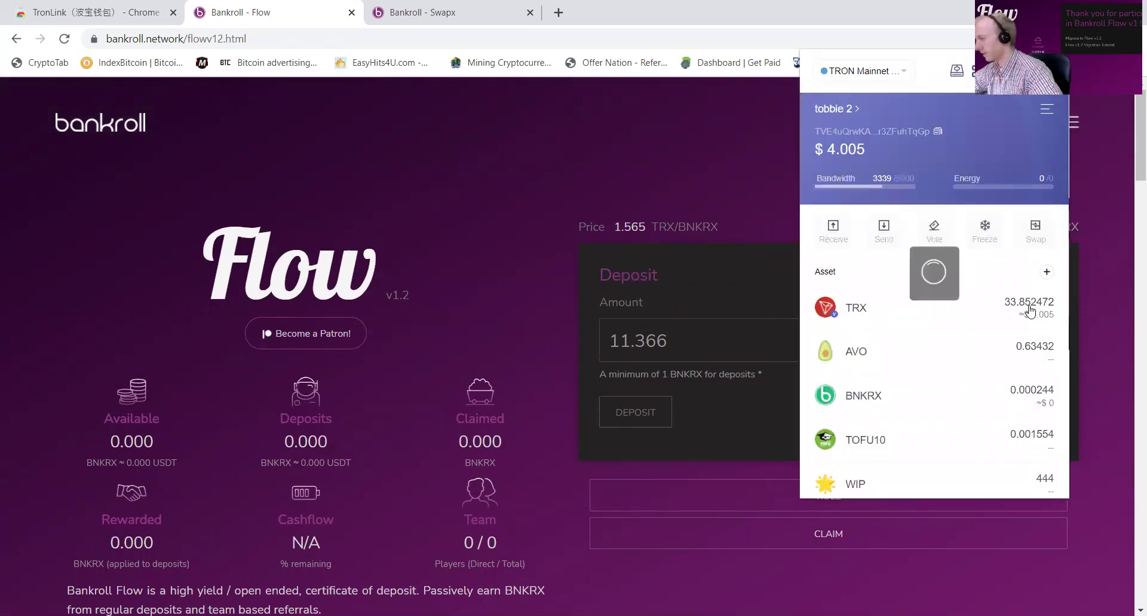
click(835, 112)
scroll(889, 347, down, 10)
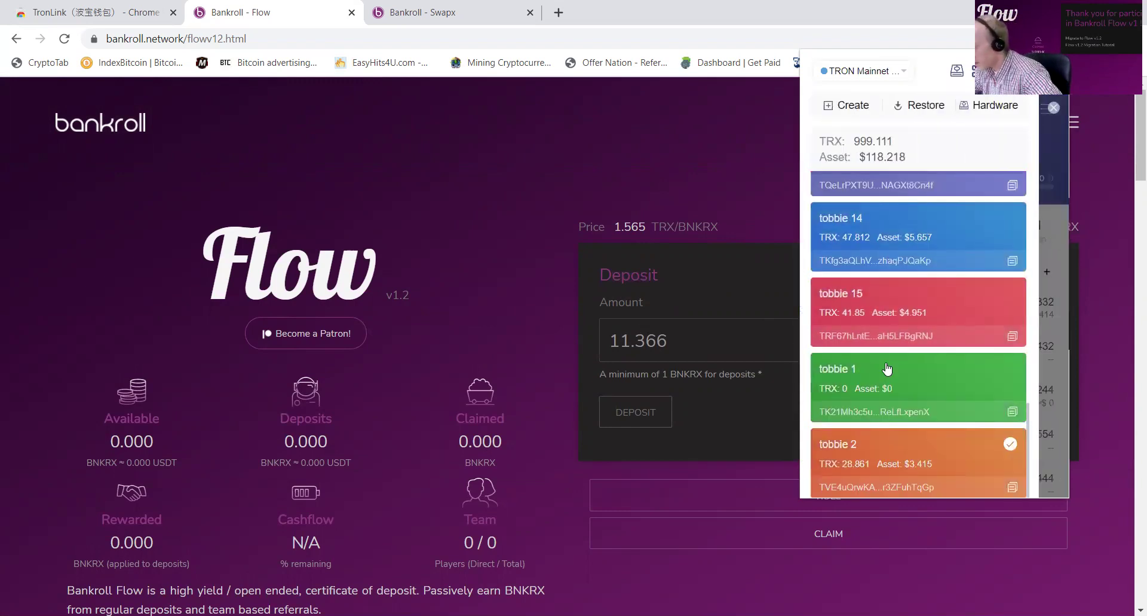
click(889, 366)
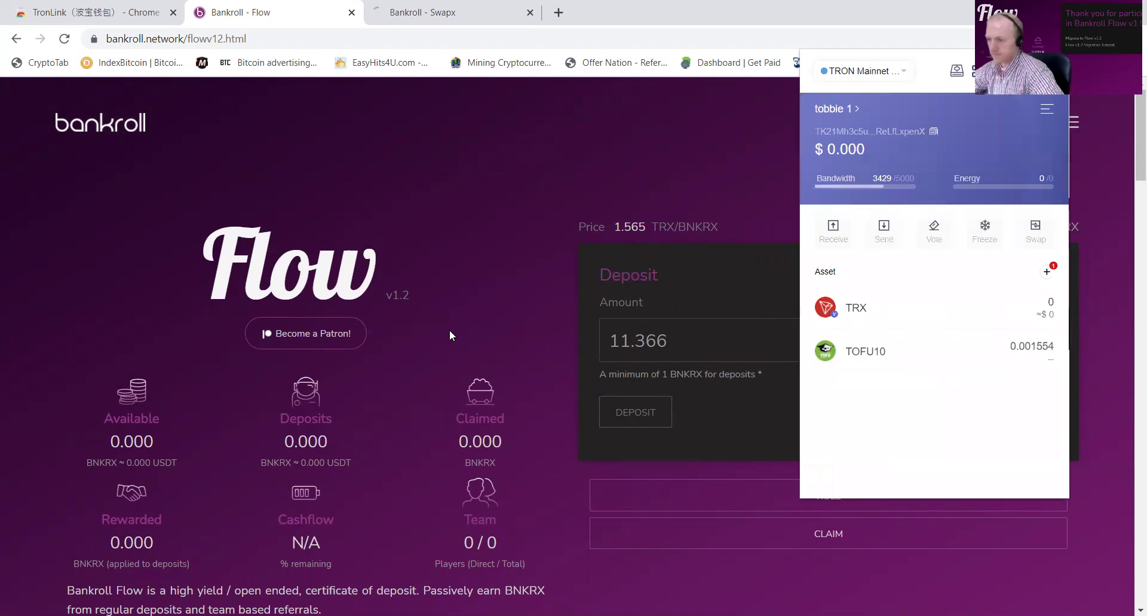
click(450, 334)
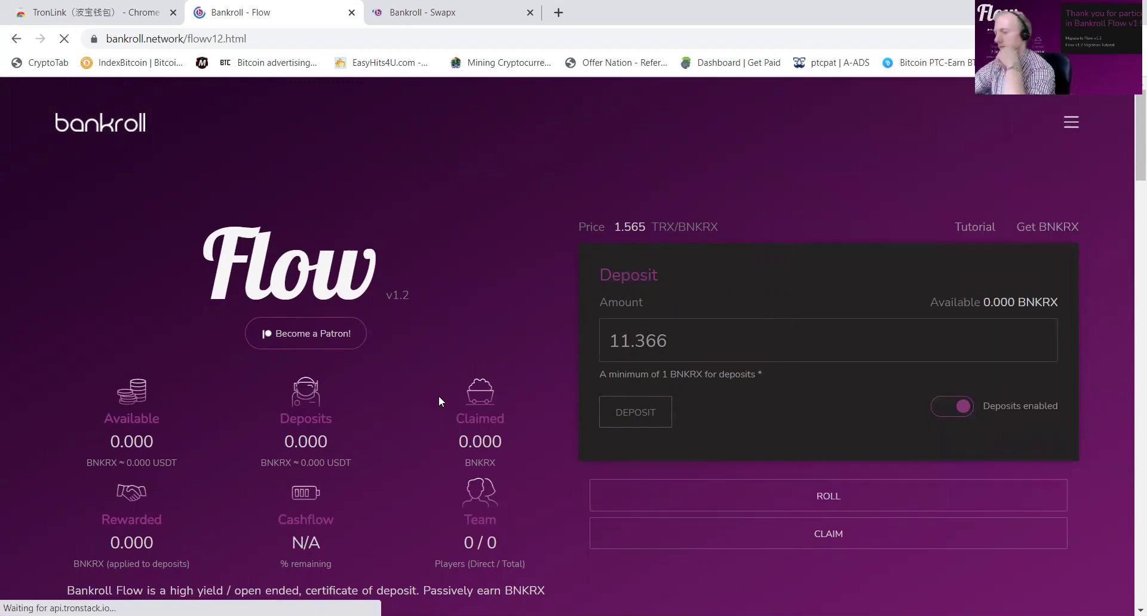
Step: Check tobbie 1's 507.564 BNKRX deposits, copy tobbie 3's address, and switch back to tobbie 2
scroll(346, 381, up, 4)
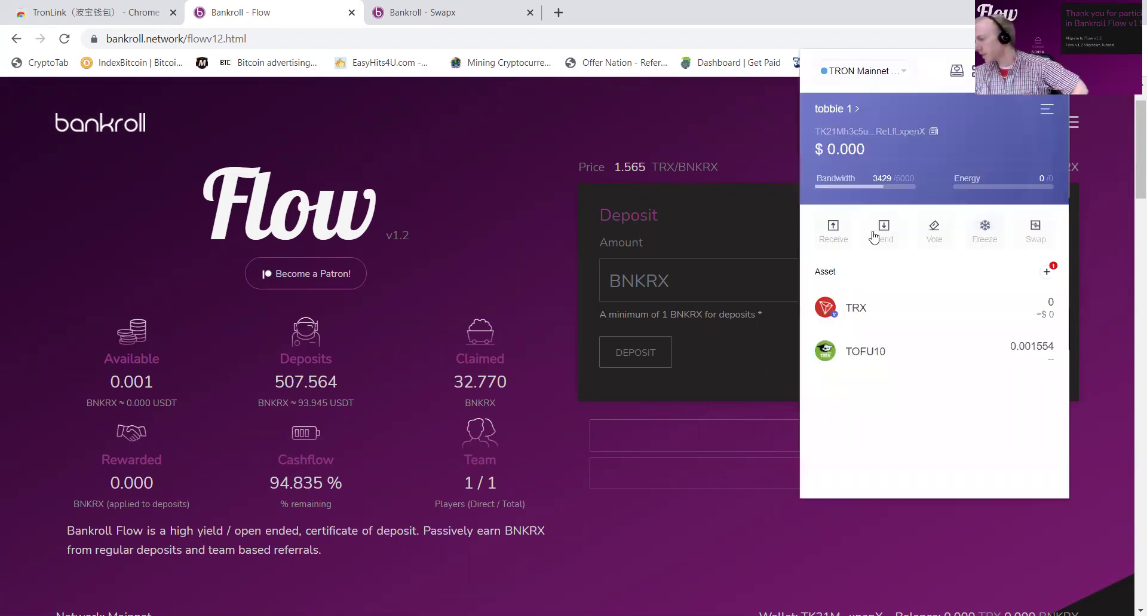
click(850, 113)
scroll(914, 346, down, 10)
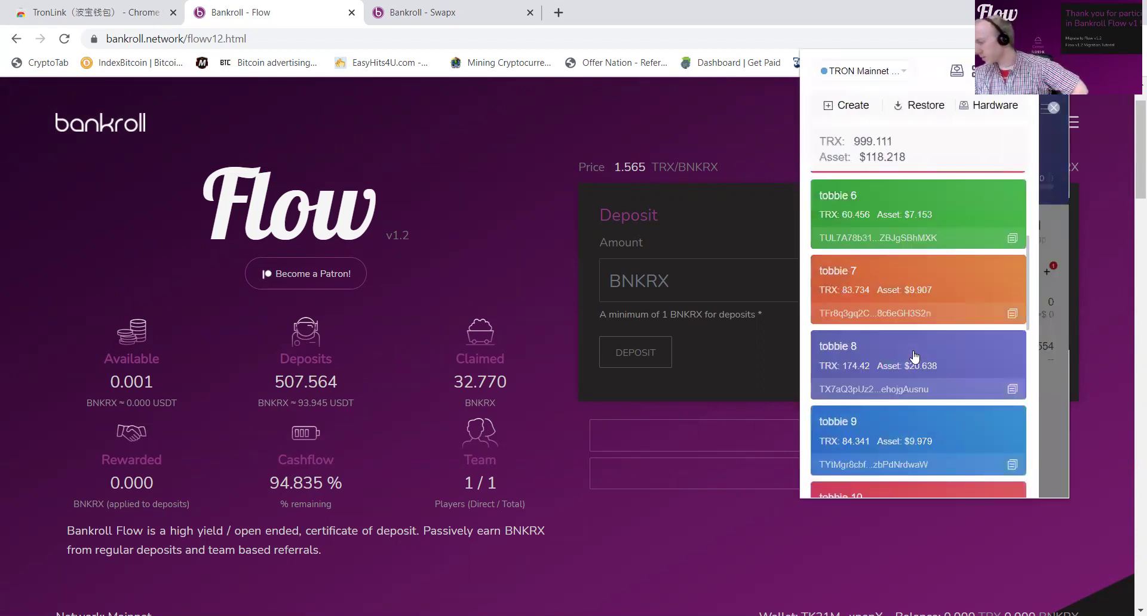
scroll(914, 335, down, 5)
scroll(914, 332, up, 12)
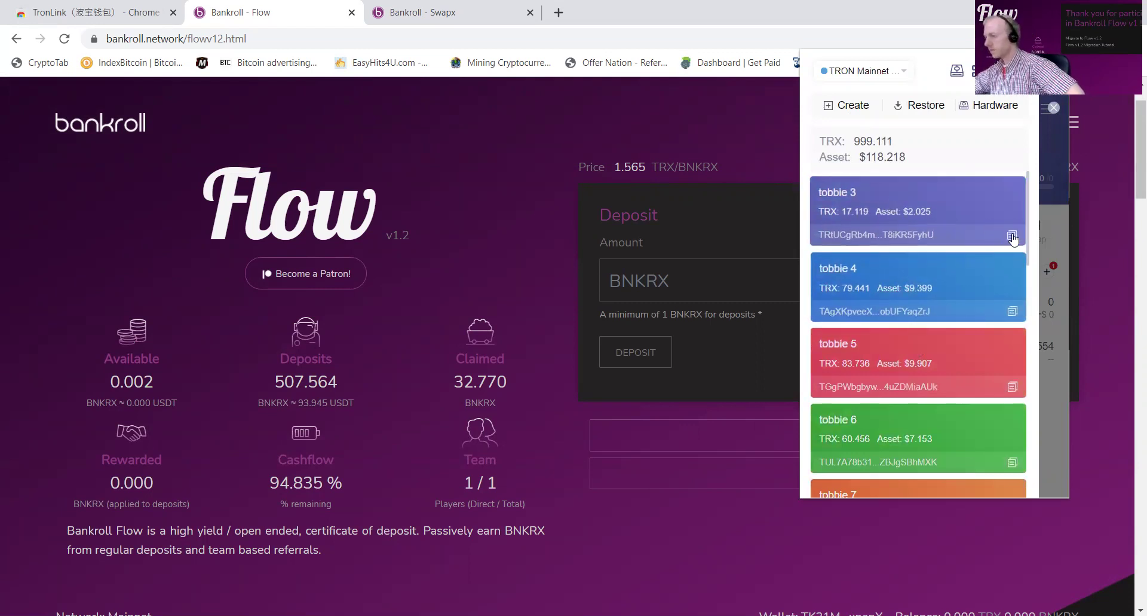
click(1013, 236)
scroll(970, 299, down, 14)
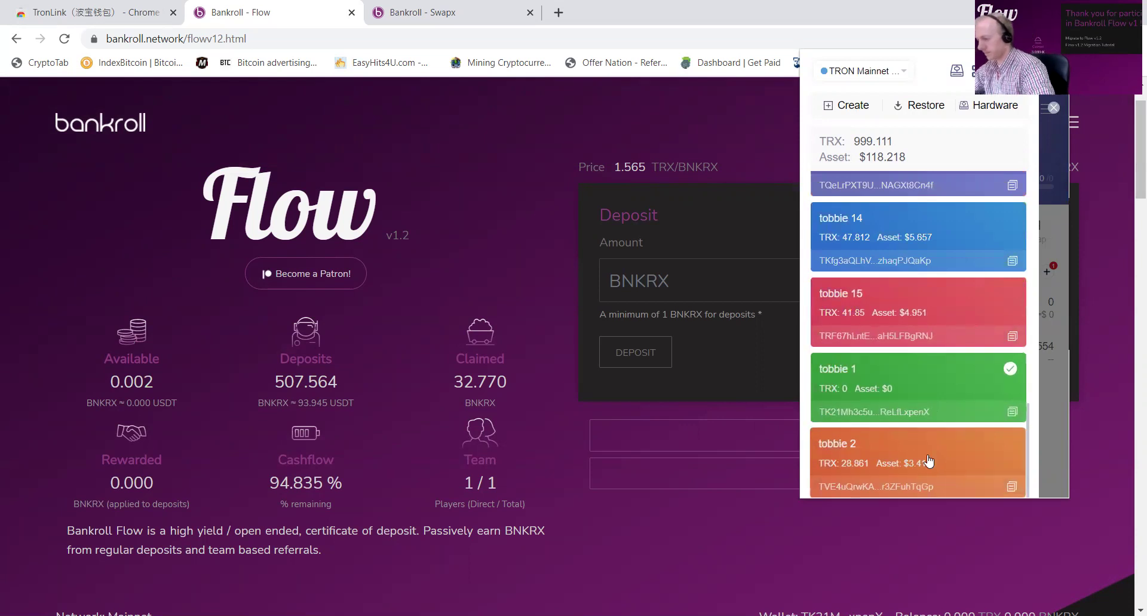
click(937, 461)
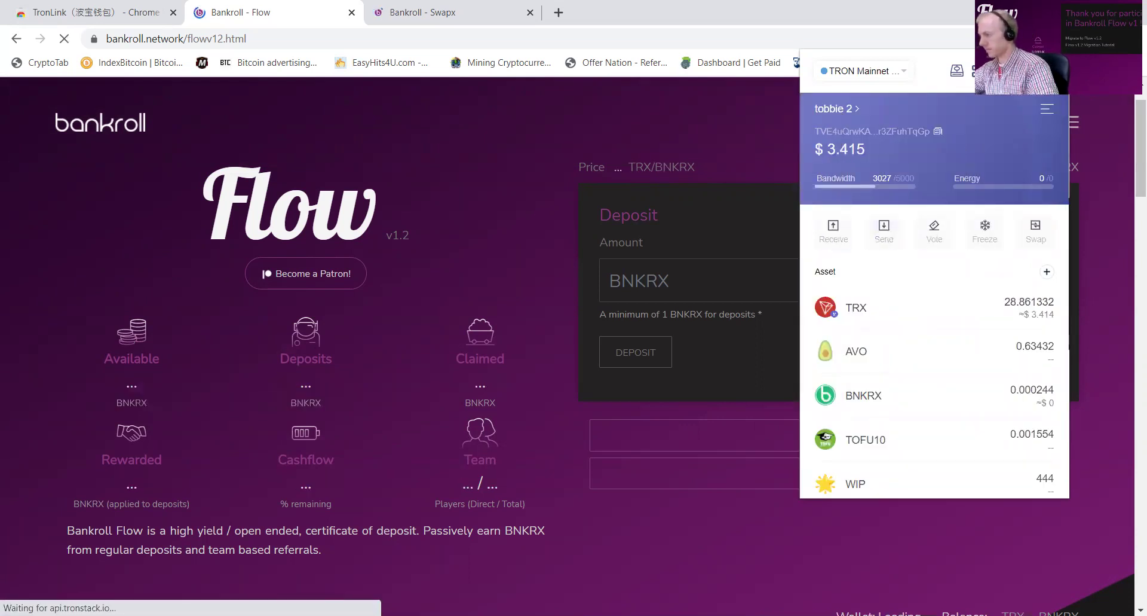
Step: Send tobbie 2's full 28.861332 TRX to tobbie 3's address
click(1027, 71)
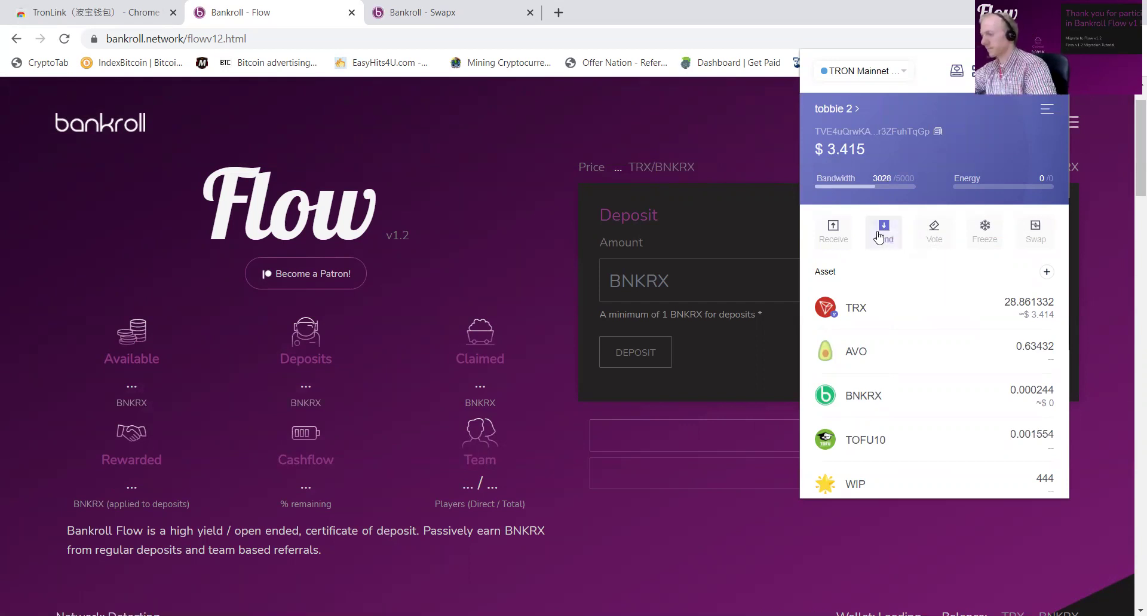
click(878, 237)
click(1039, 186)
click(1010, 239)
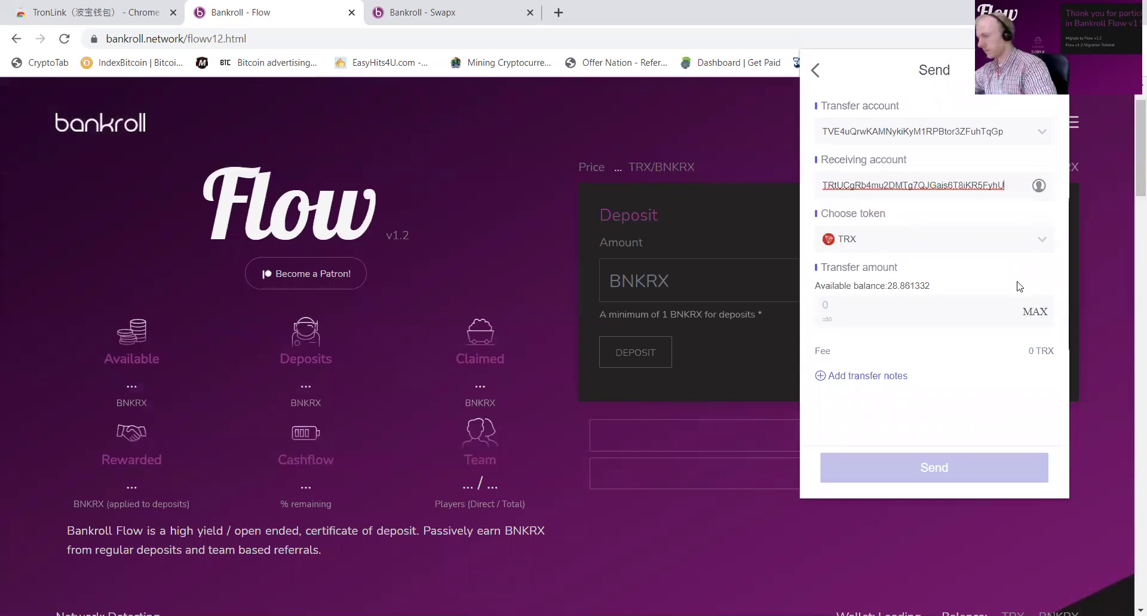
click(1035, 311)
click(1017, 478)
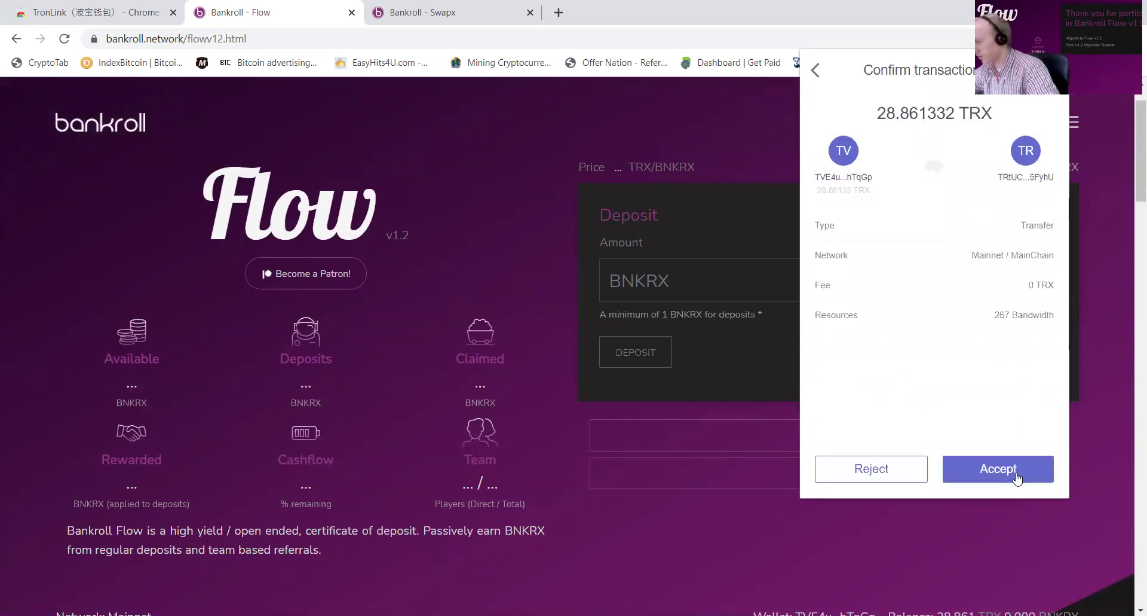
click(1018, 478)
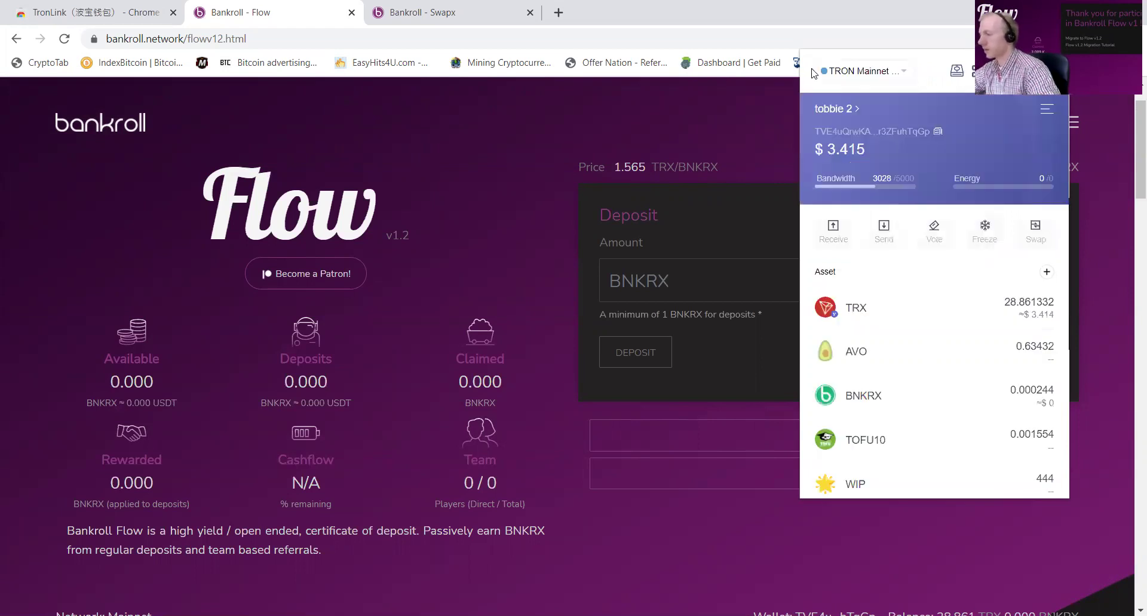
Step: Switch to tobbie 15 and send its full 41.85024 TRX to the pasted address
click(838, 110)
scroll(925, 358, down, 10)
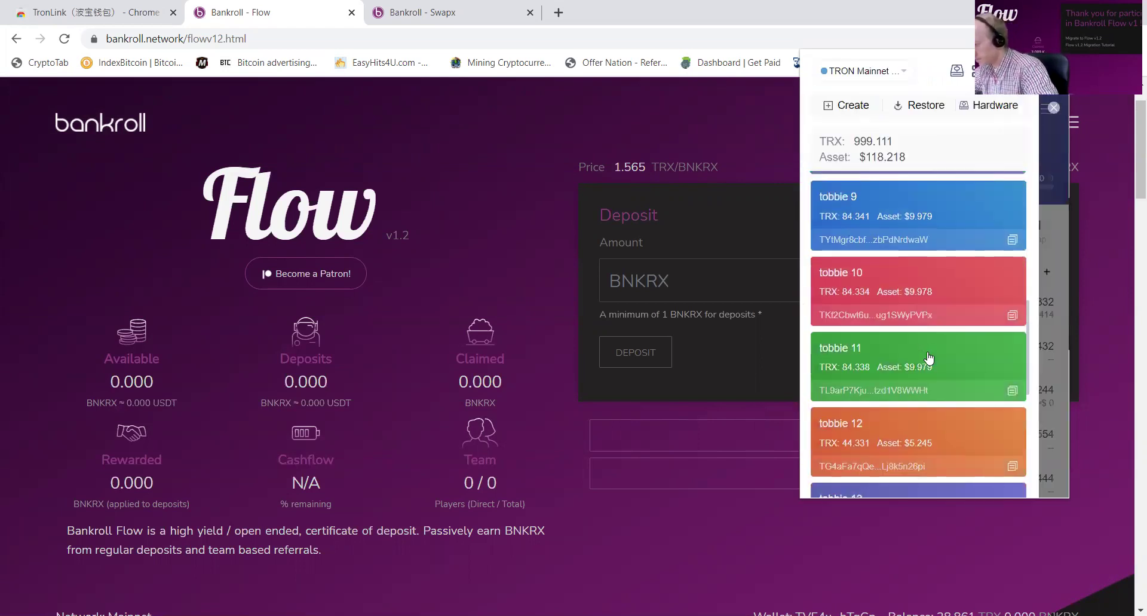
click(924, 382)
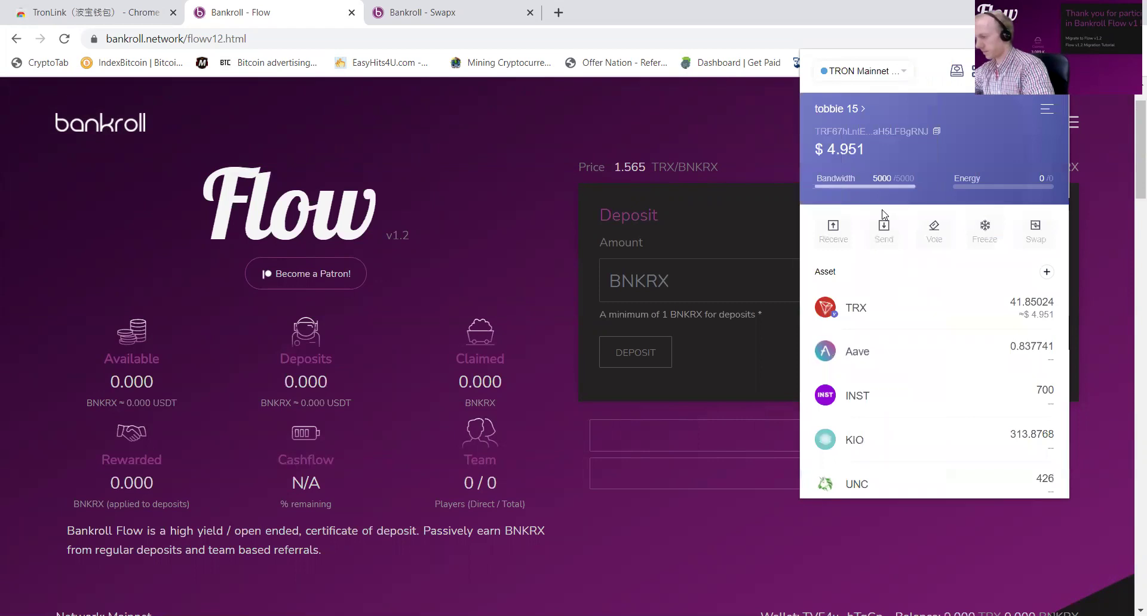
click(884, 227)
click(854, 183)
key(ctrl+v)
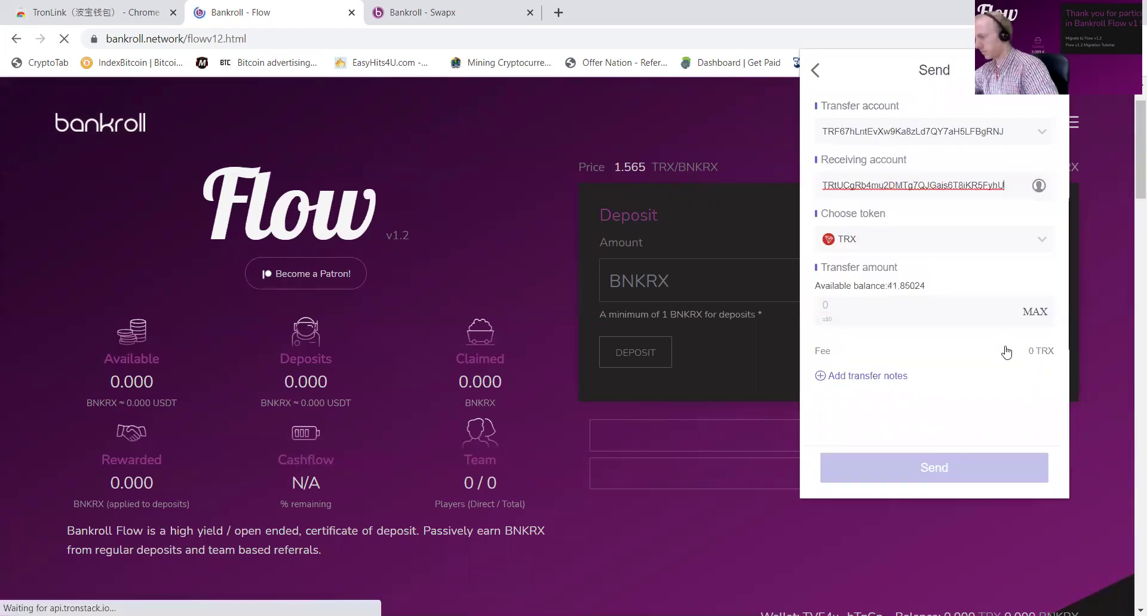
click(1036, 311)
click(972, 468)
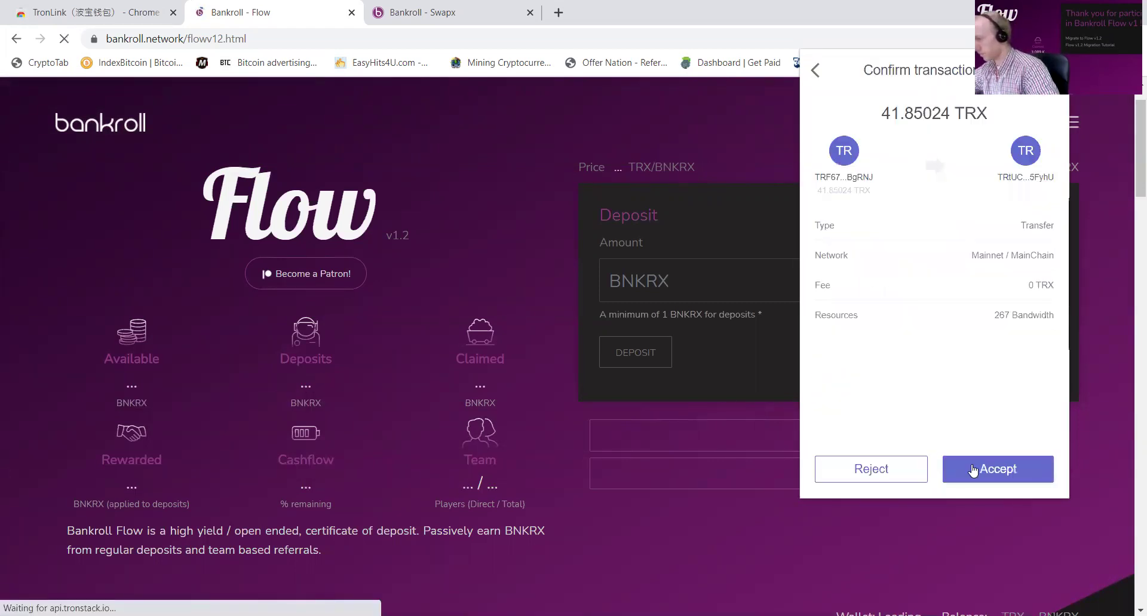
click(973, 469)
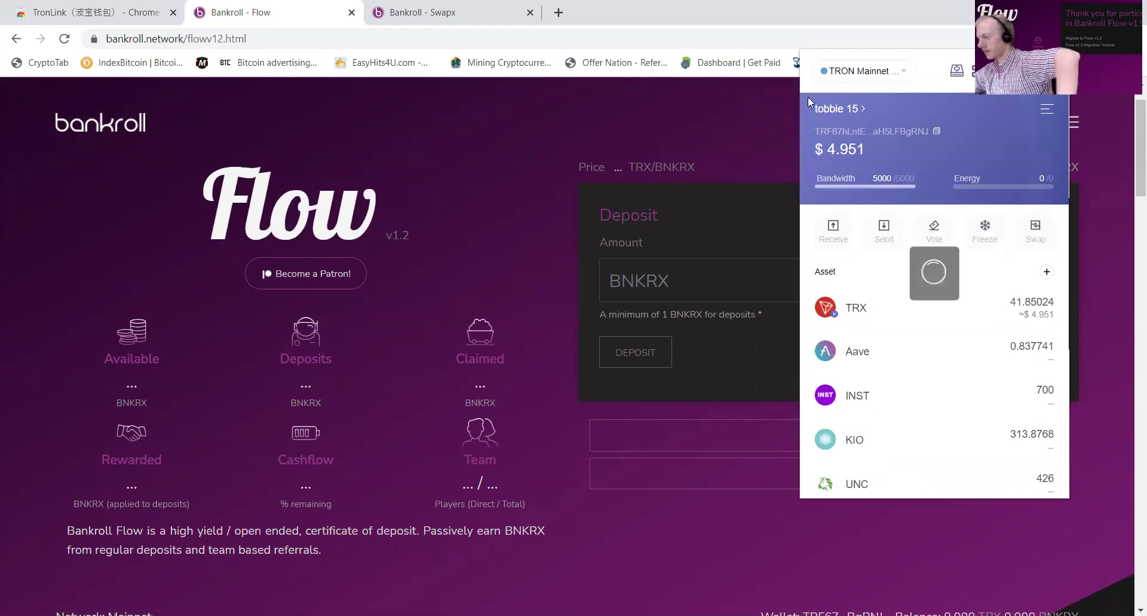
Step: Switch to tobbie 14 and send its full 47.81212 TRX to the same address
click(838, 108)
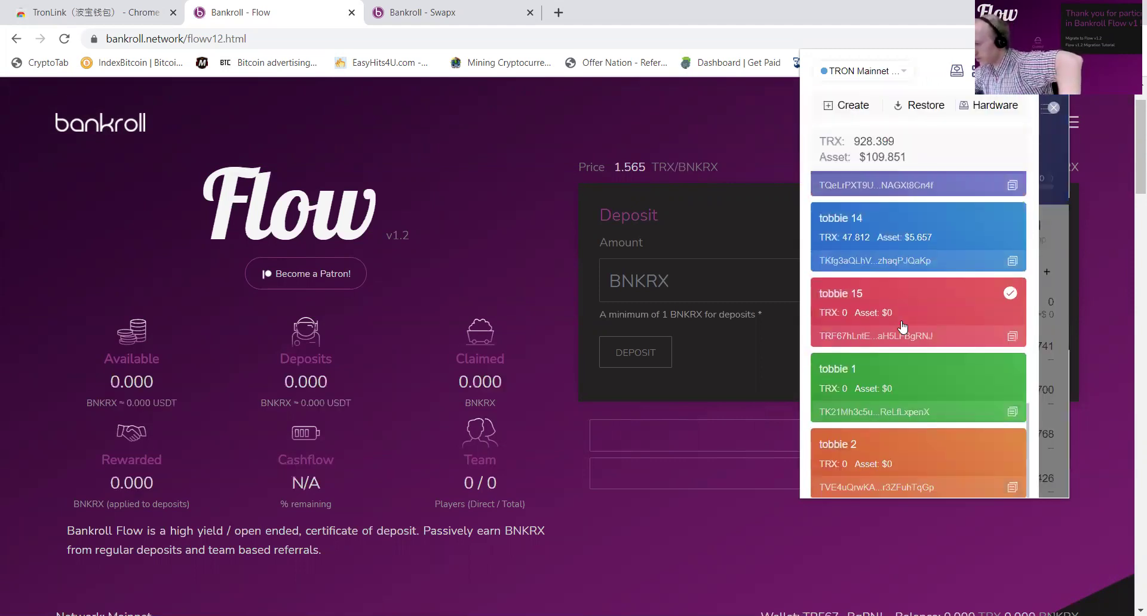
click(886, 236)
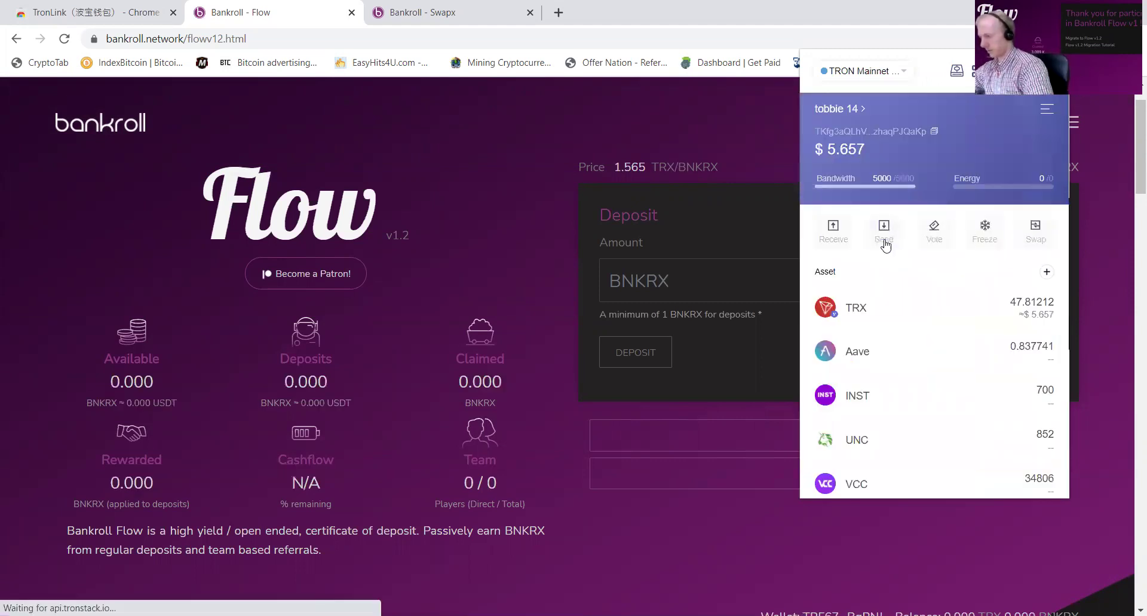
click(885, 228)
click(871, 179)
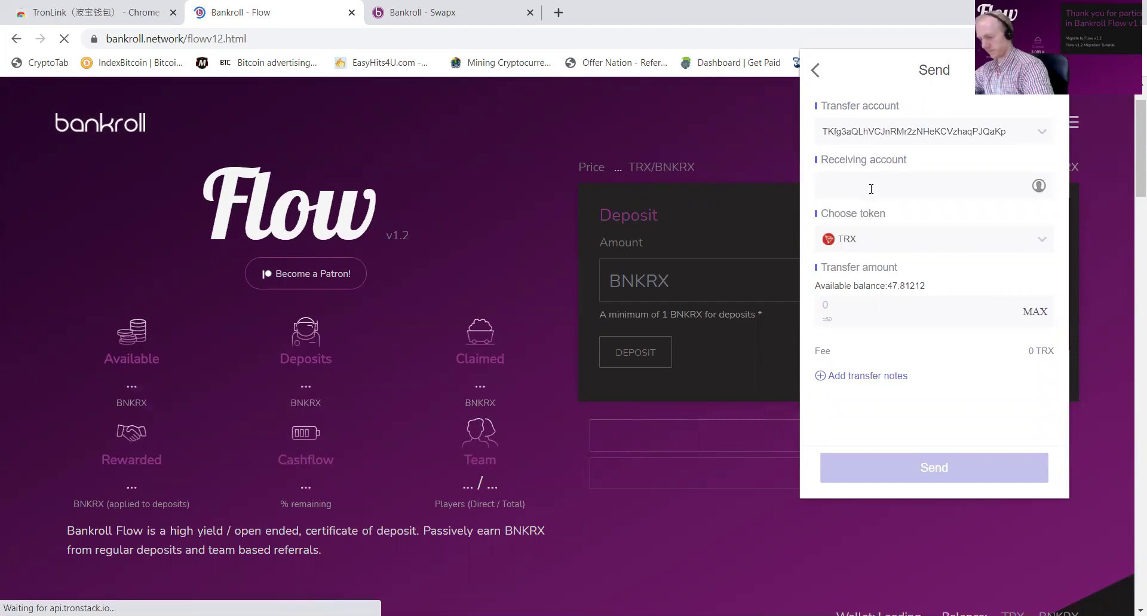
key(ctrl+v)
click(1035, 333)
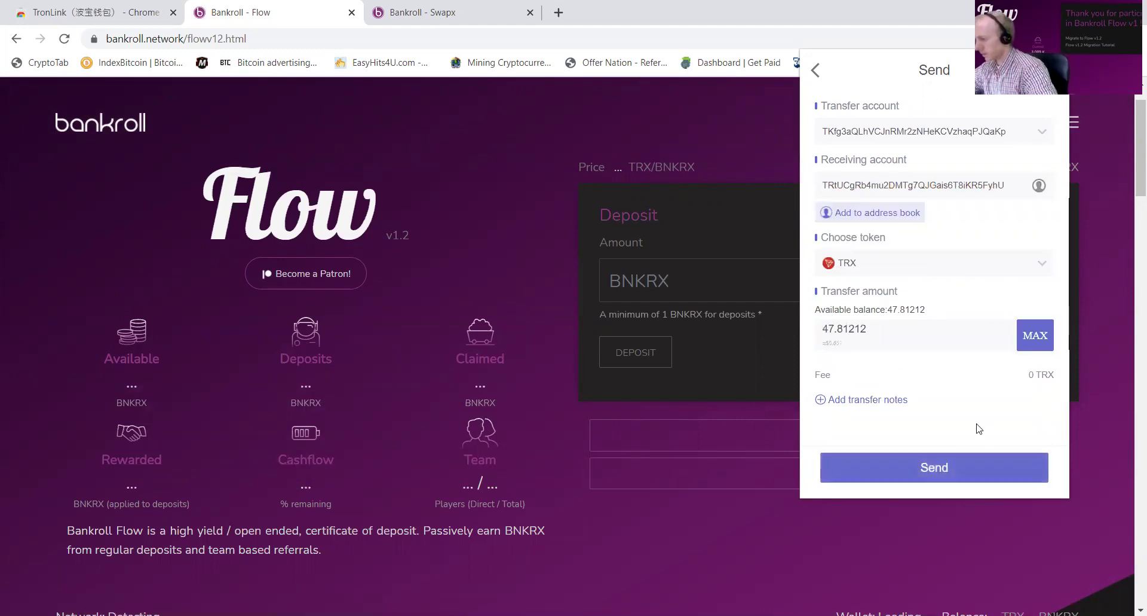
click(980, 464)
click(974, 468)
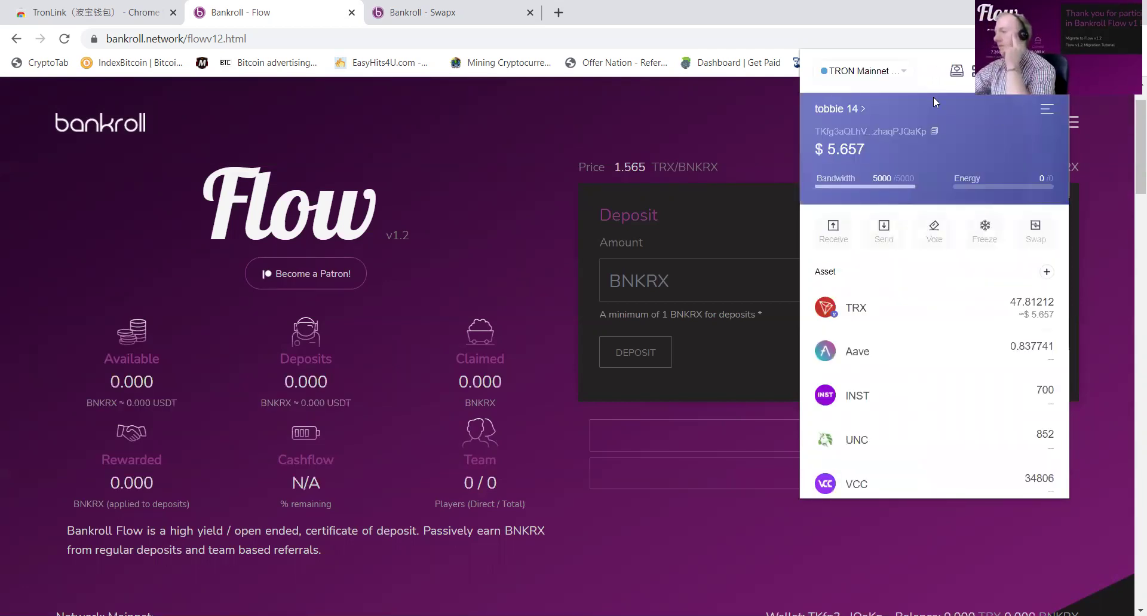
click(854, 111)
Step: From tobbie 13, send its full 84.33312 TRX balance to the pasted receiving address
scroll(908, 359, down, 10)
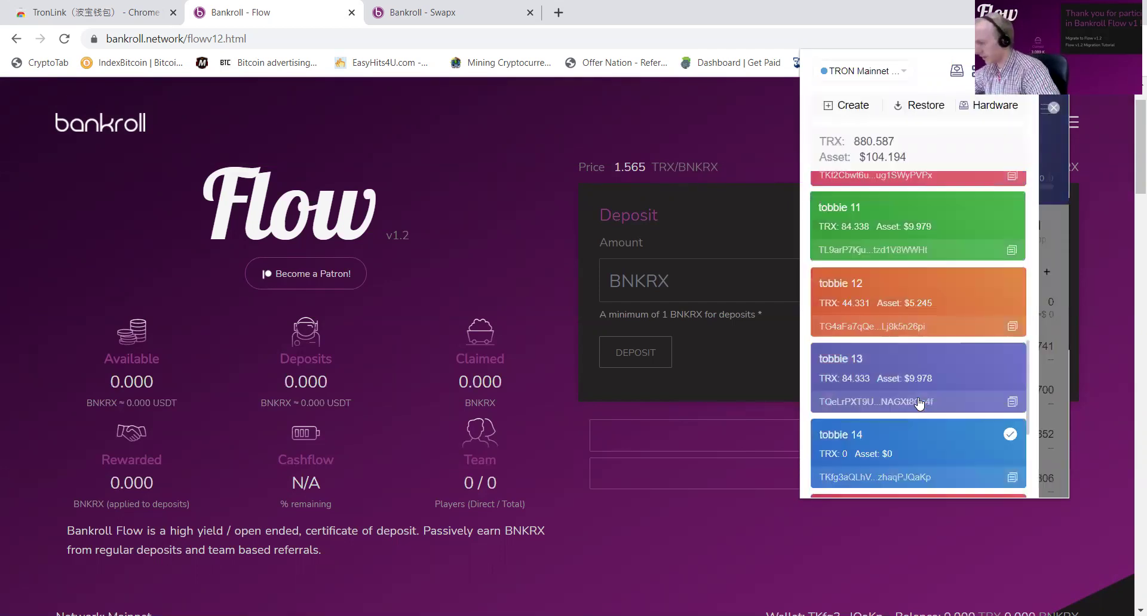
click(903, 369)
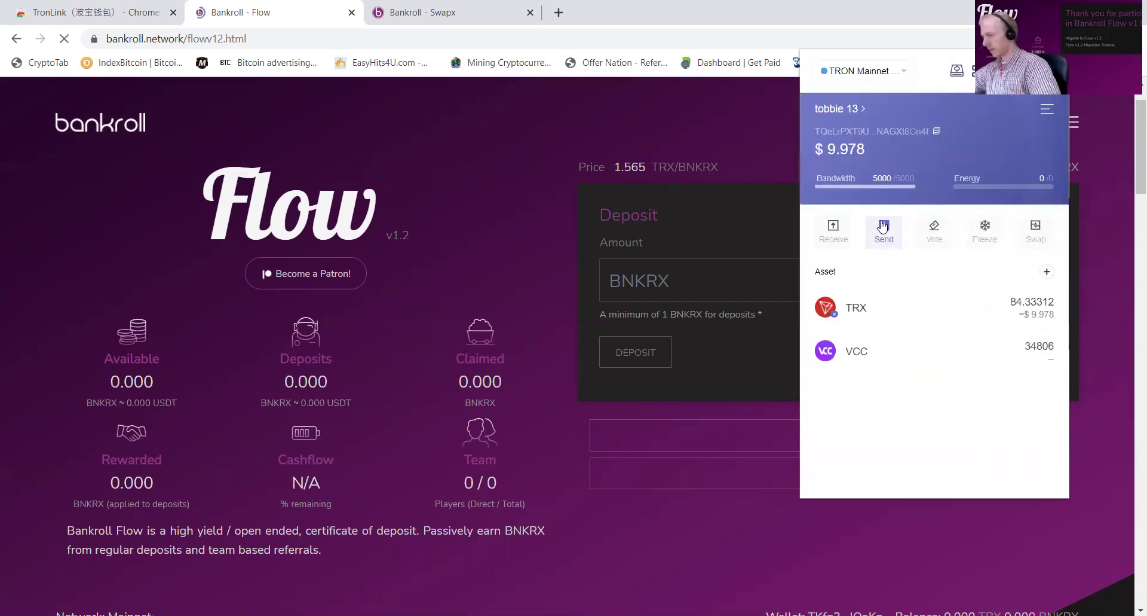
click(881, 229)
click(862, 186)
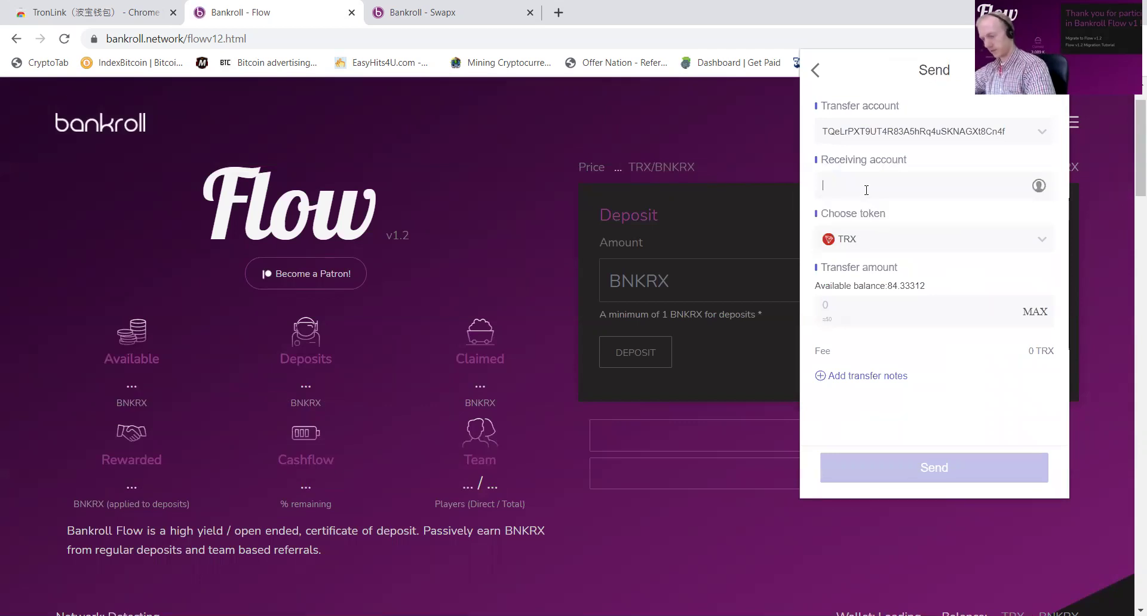
key(ctrl+v)
click(1036, 335)
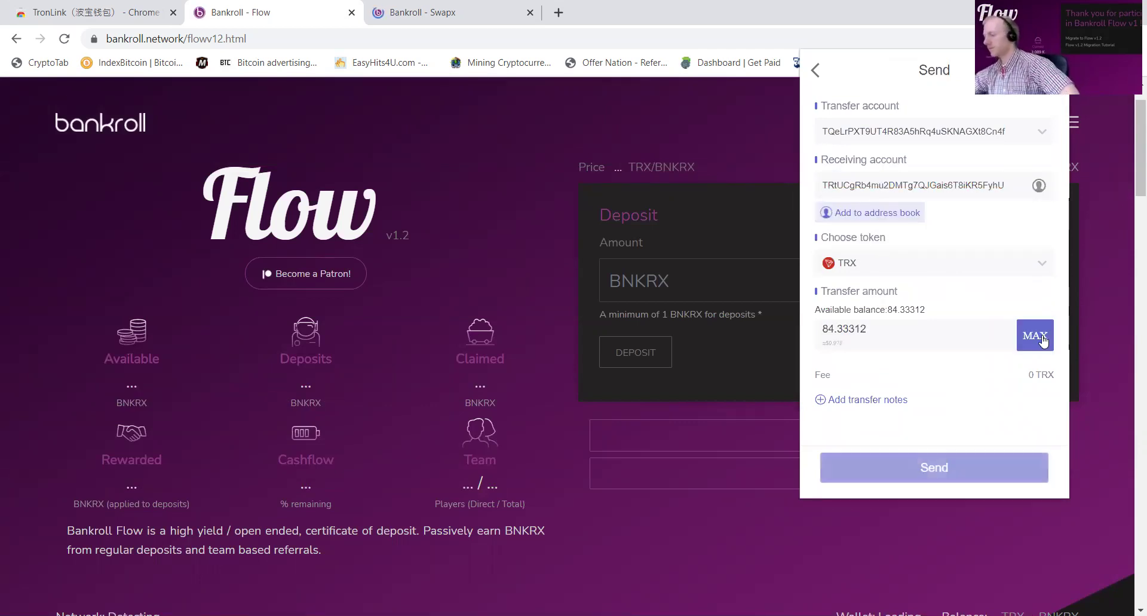
click(987, 485)
click(989, 476)
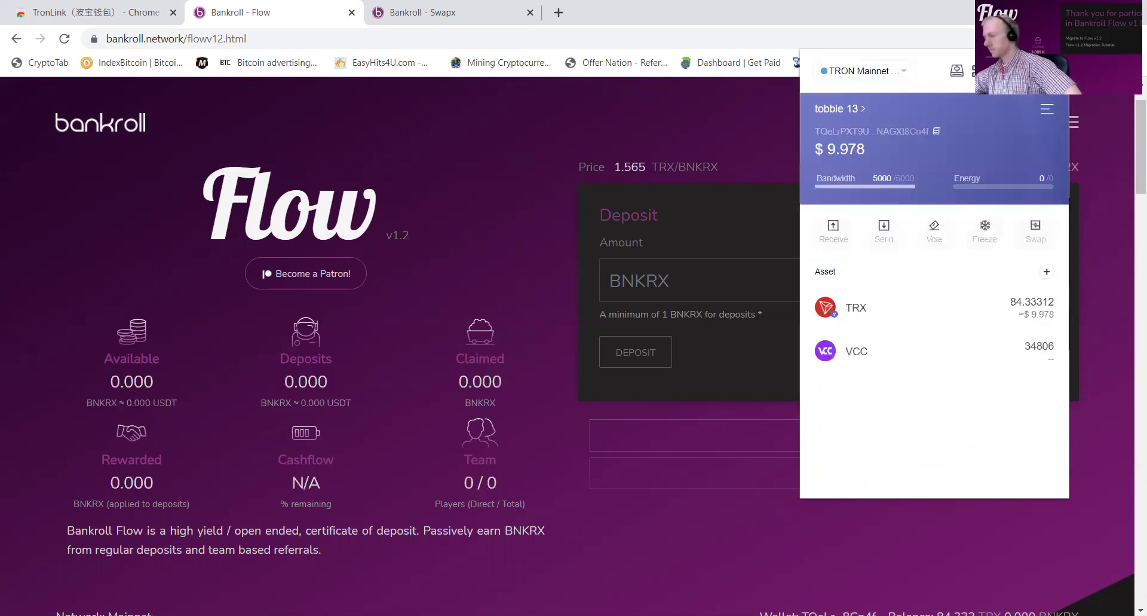
click(1028, 70)
Step: Switch to tobbie 12 and send its full 44.33144 TRX to the receiving address
click(1047, 110)
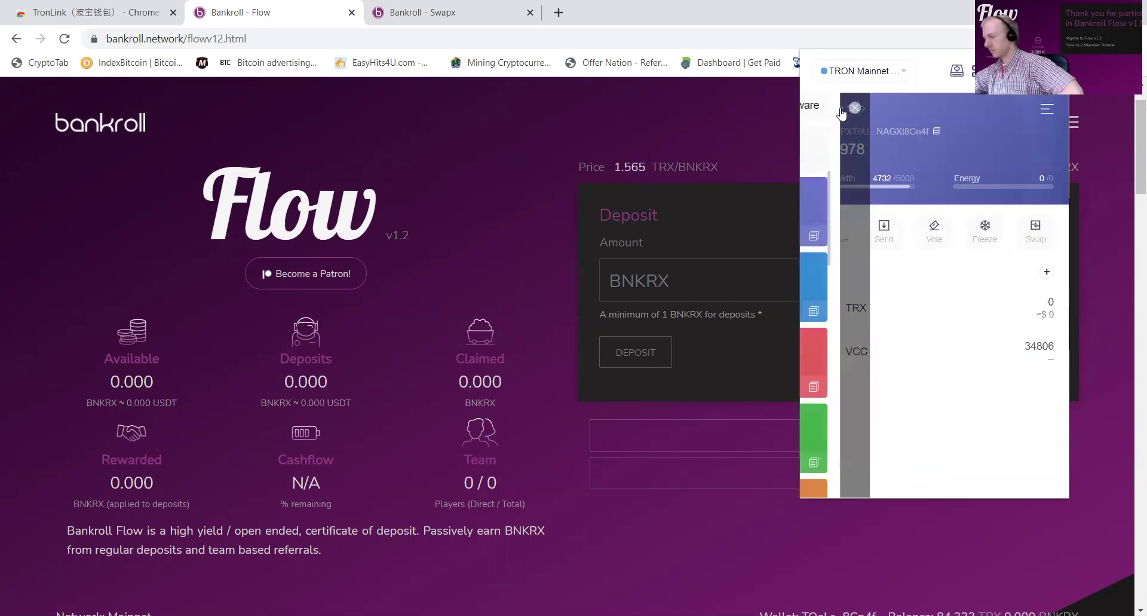
scroll(937, 472, down, 10)
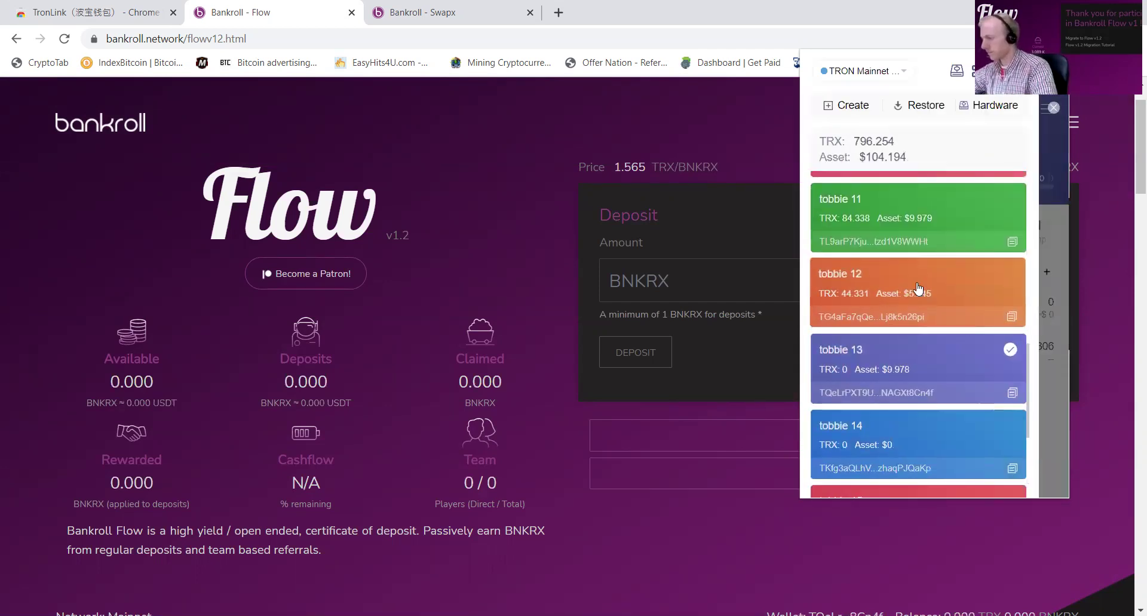
click(863, 335)
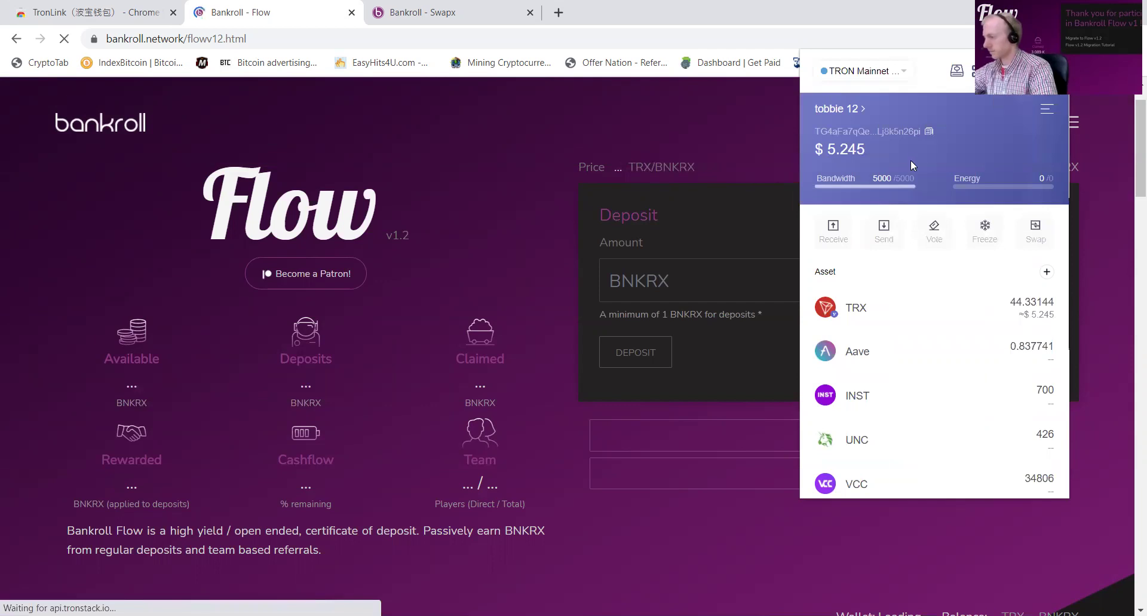
click(886, 234)
text(TRtUCgRb4mu2DMTg7QJGais6T8iKR5FyhU)
click(1034, 336)
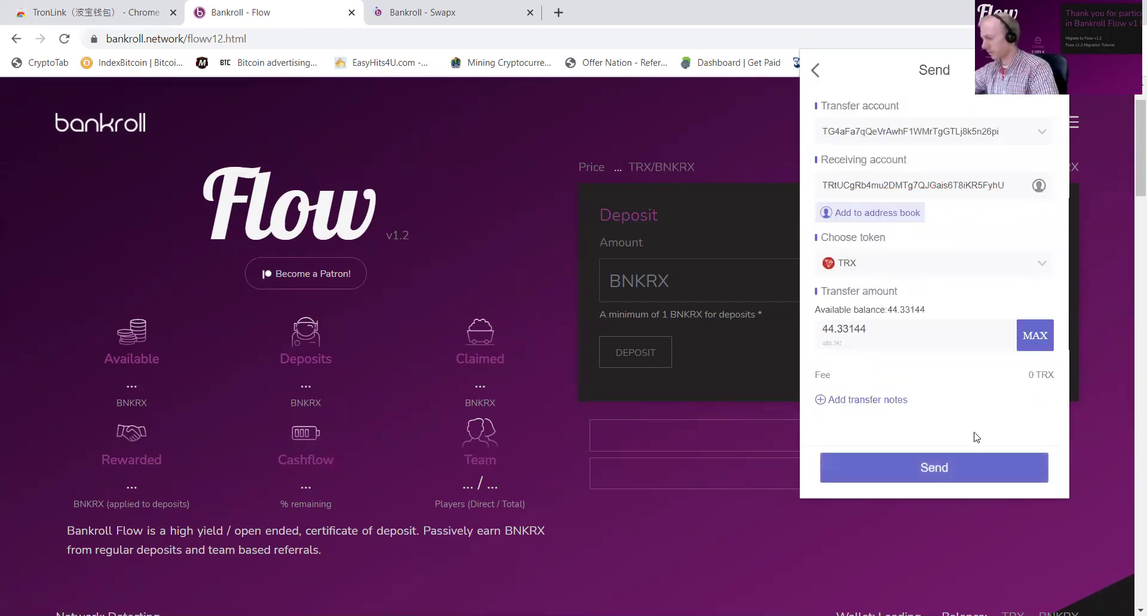
click(980, 467)
click(987, 470)
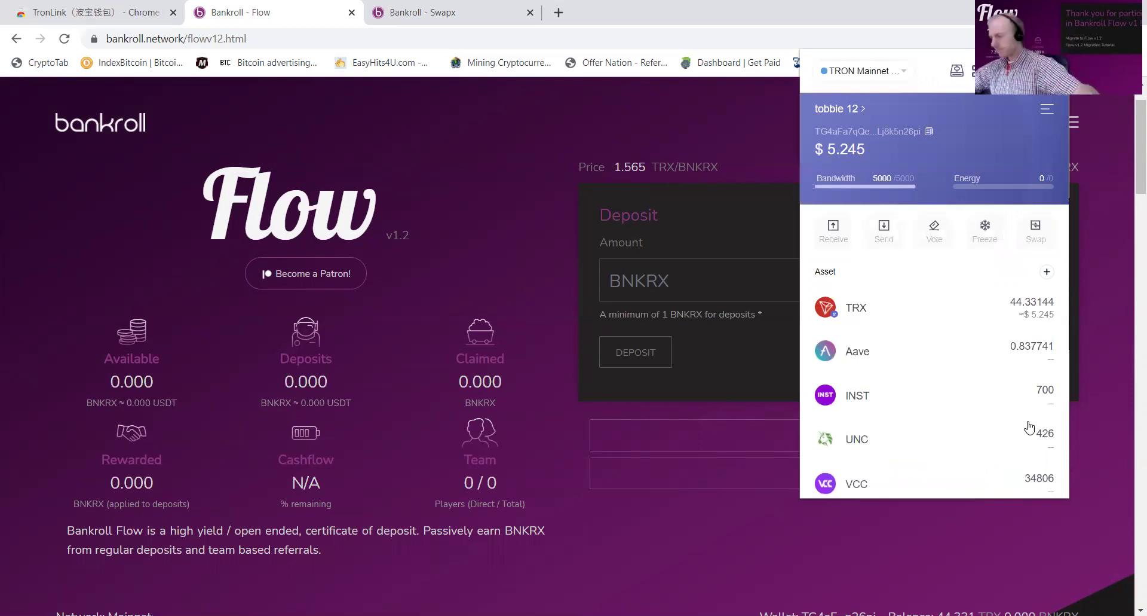
Step: Switch to tobbie 11 and send its full 84.33804 TRX to the receiving address
click(866, 110)
scroll(936, 288, down, 6)
scroll(920, 251, up, 1)
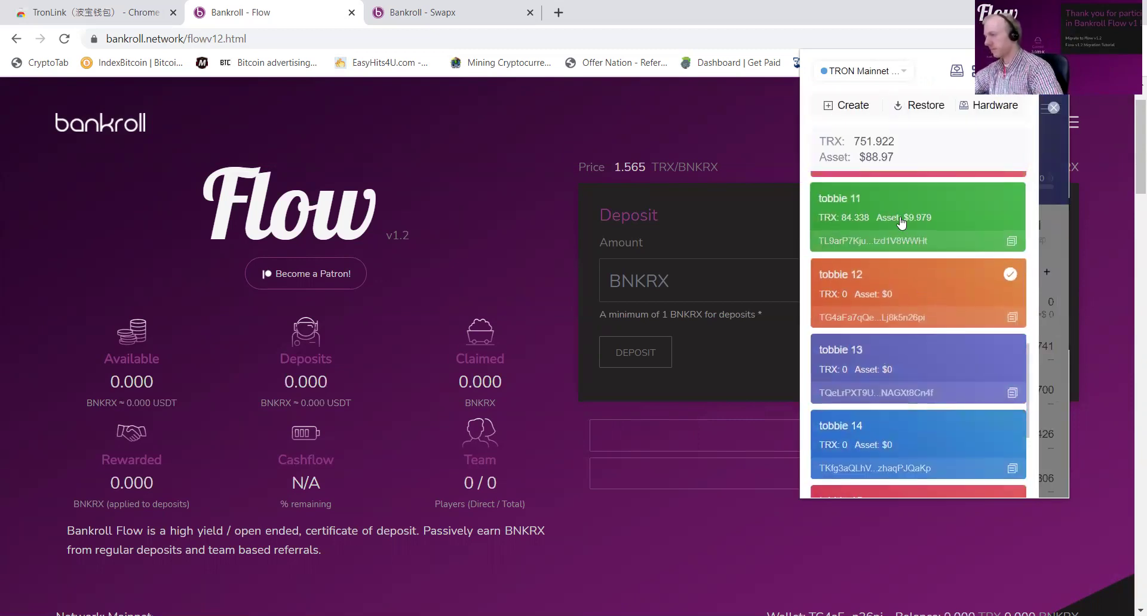
click(902, 222)
click(883, 227)
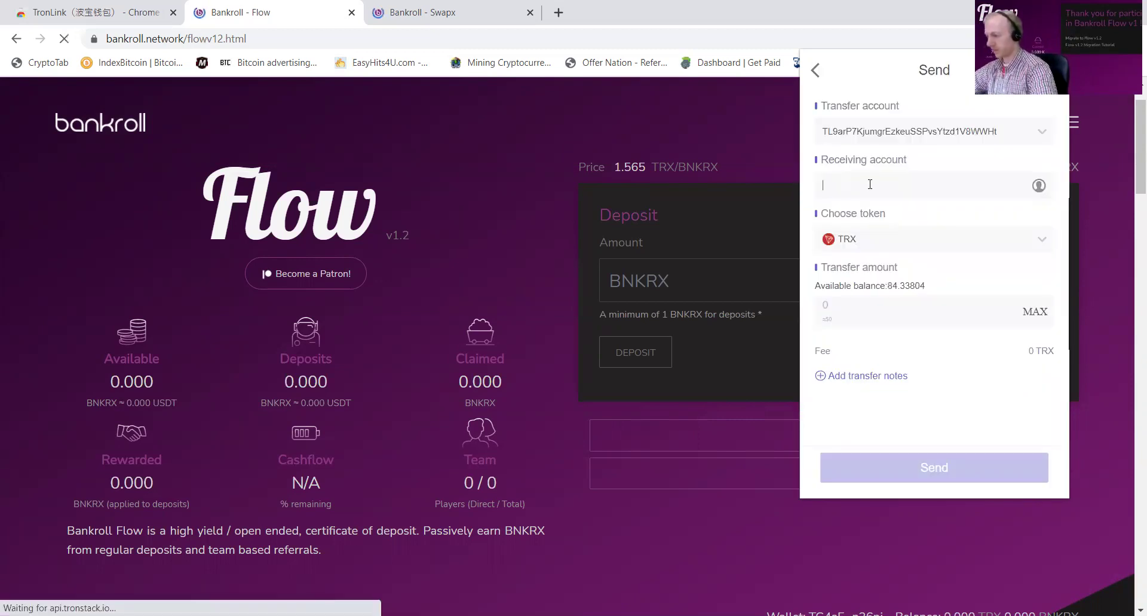
click(914, 185)
text(TRtUCgRb4mu2DMTg7QJGais6T8iKR5FyhU)
click(1027, 335)
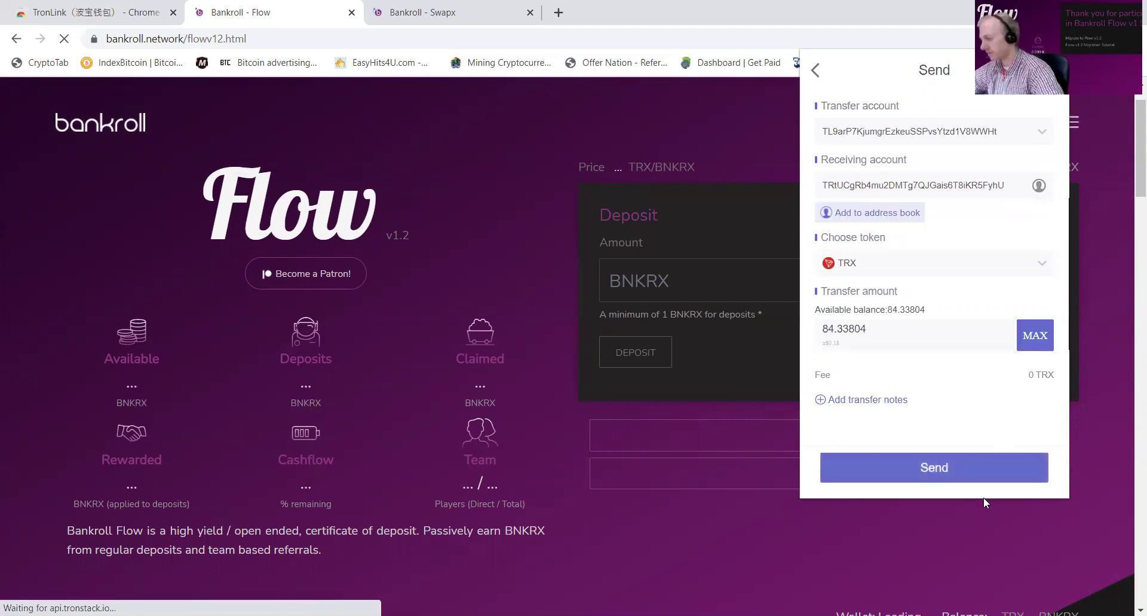
click(990, 475)
click(990, 465)
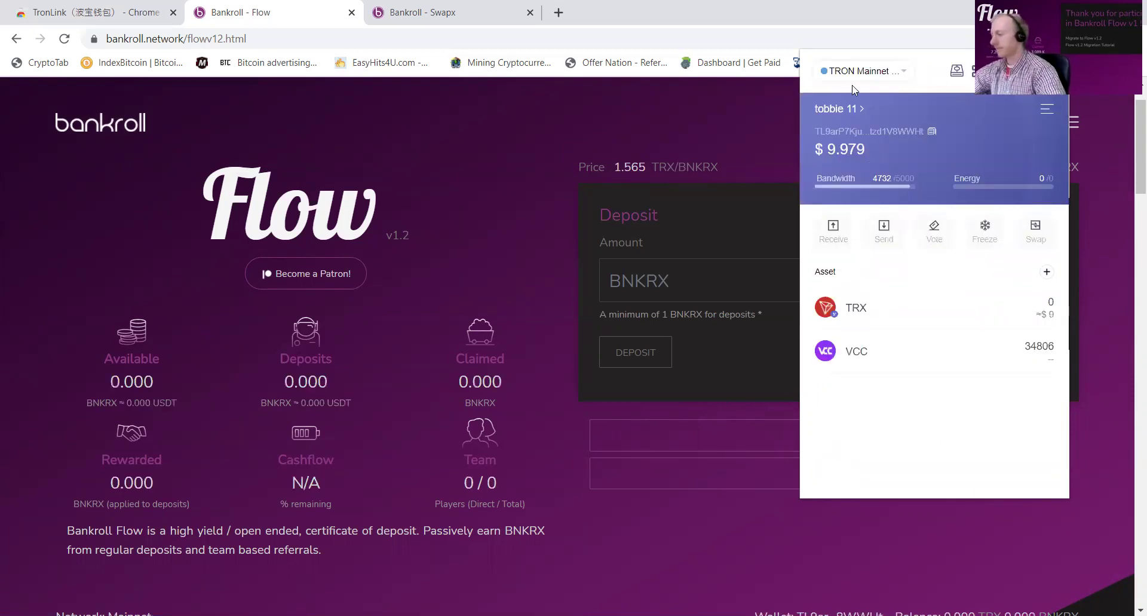
Step: Switch to tobbie 10 and send its full 84.33476 TRX to the receiving address
click(847, 107)
scroll(871, 192, down, 8)
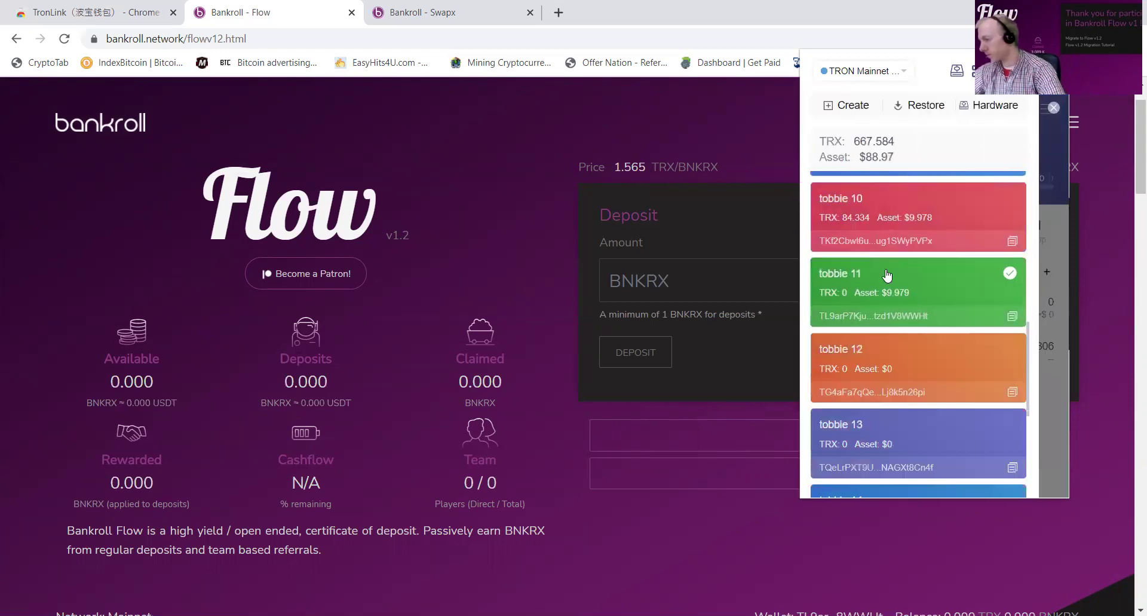
click(873, 220)
click(883, 238)
click(860, 192)
text(TRtUCgRb4mu2DMTg7QJGais6T8iKR5FyhU)
click(1042, 336)
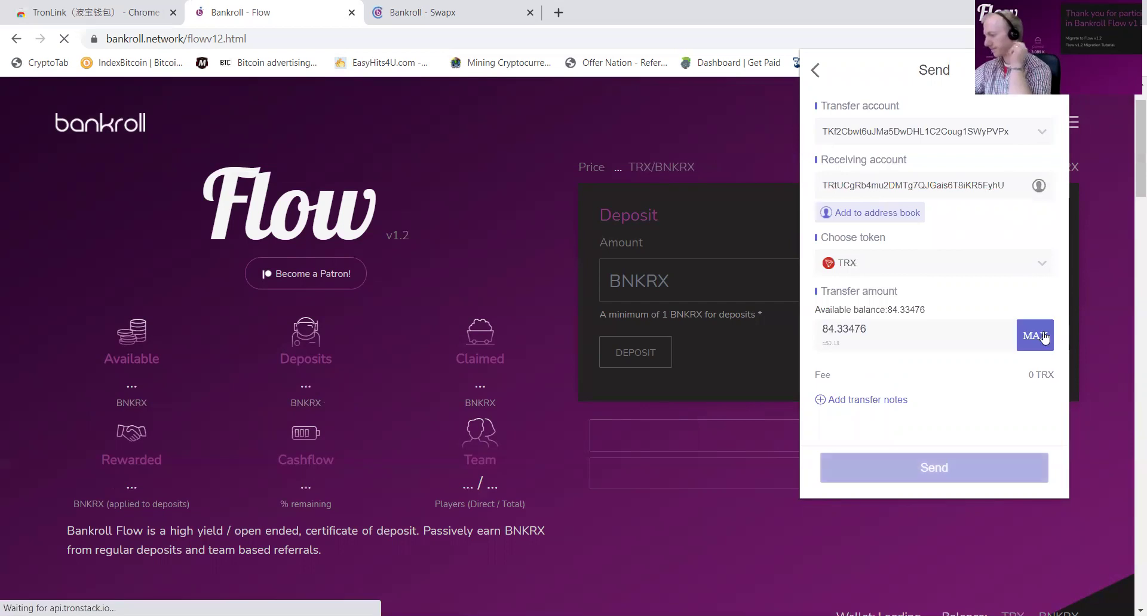
click(894, 472)
click(955, 472)
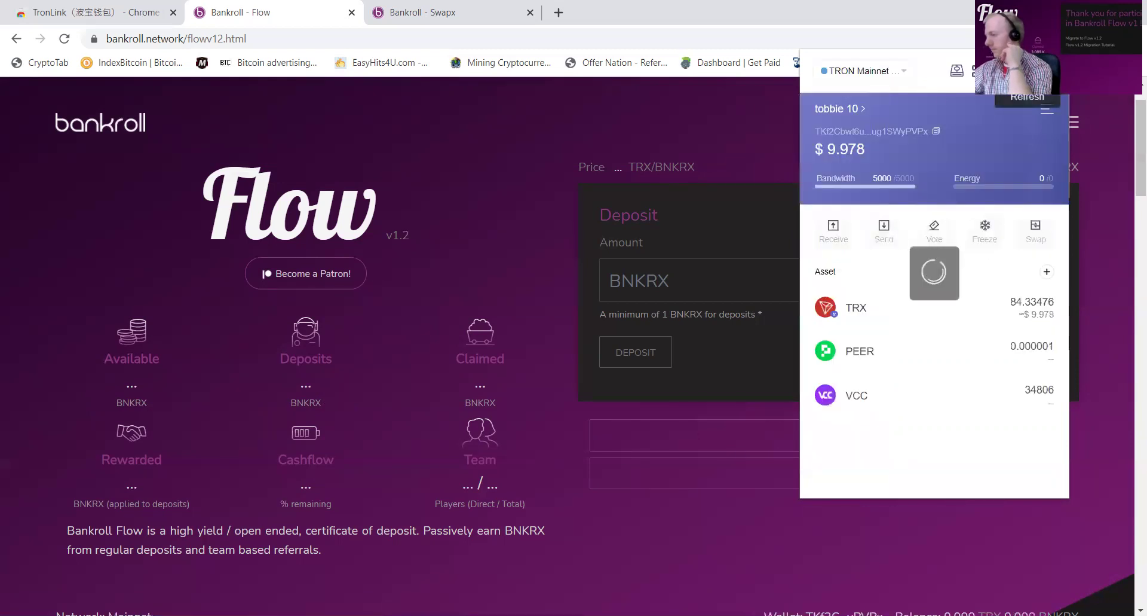
Step: Switch to tobbie 9 and send its full 84.34124 TRX to the receiving address
click(842, 113)
scroll(896, 329, down, 4)
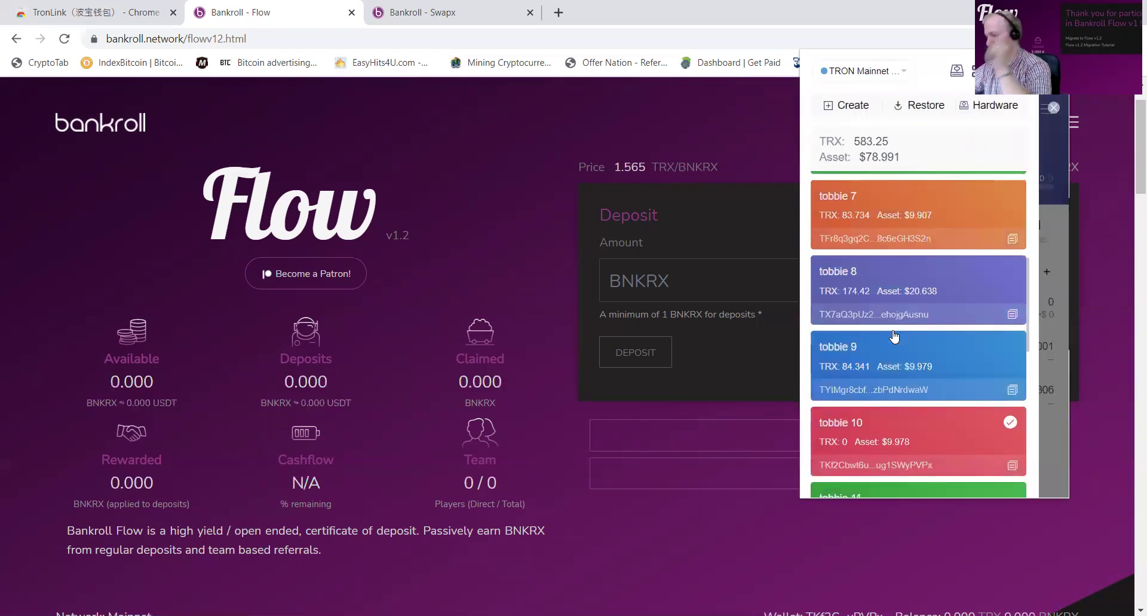
click(899, 347)
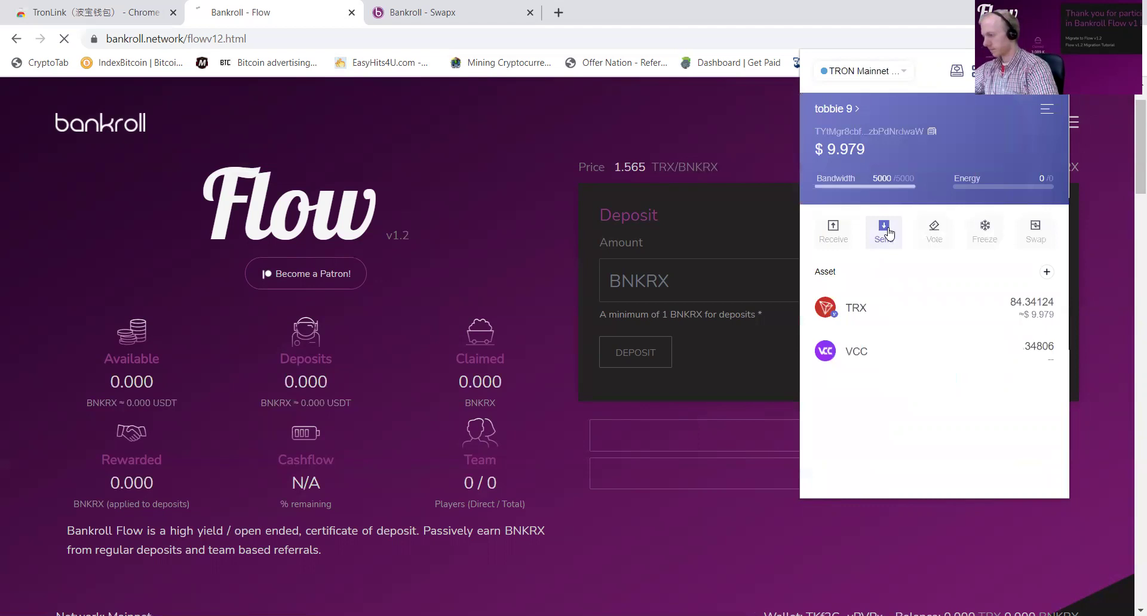
click(883, 229)
click(867, 185)
text(TRtUCgRb4mu2DMTg7QJGais6T8iKR5FyhU)
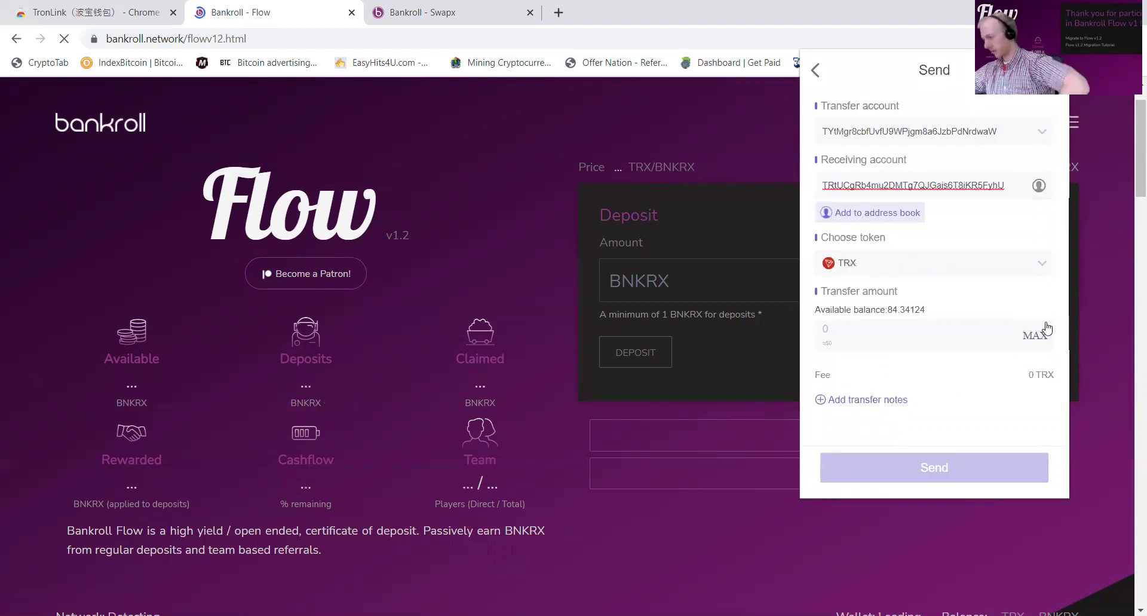
click(1035, 335)
click(935, 464)
click(963, 465)
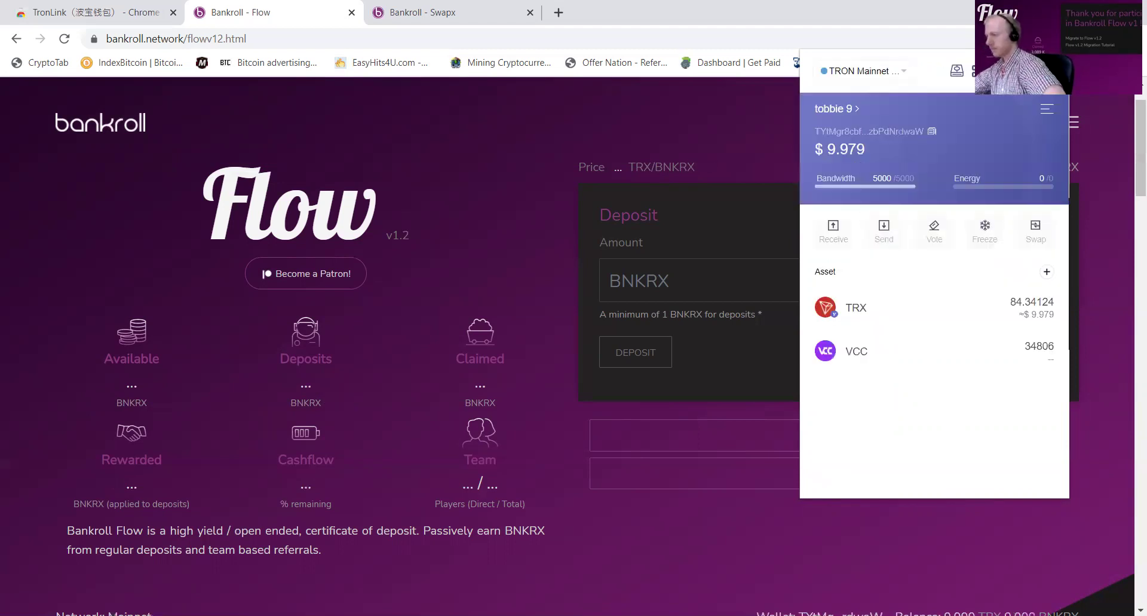
Step: Make the receiving wallet tobbie 3 active in TronLink and close the popup
click(836, 108)
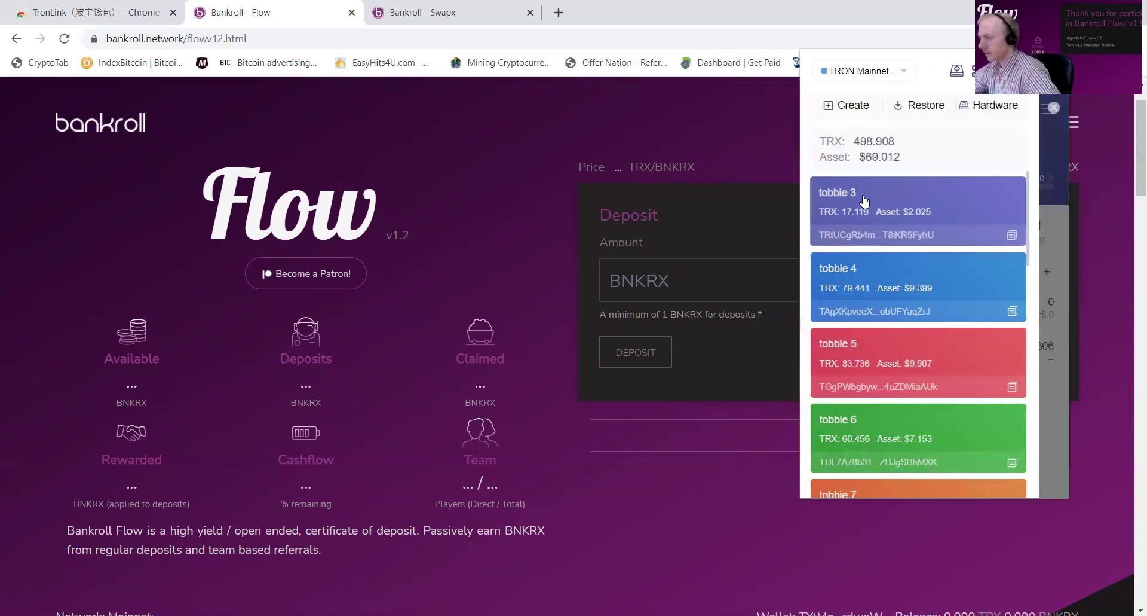
click(864, 201)
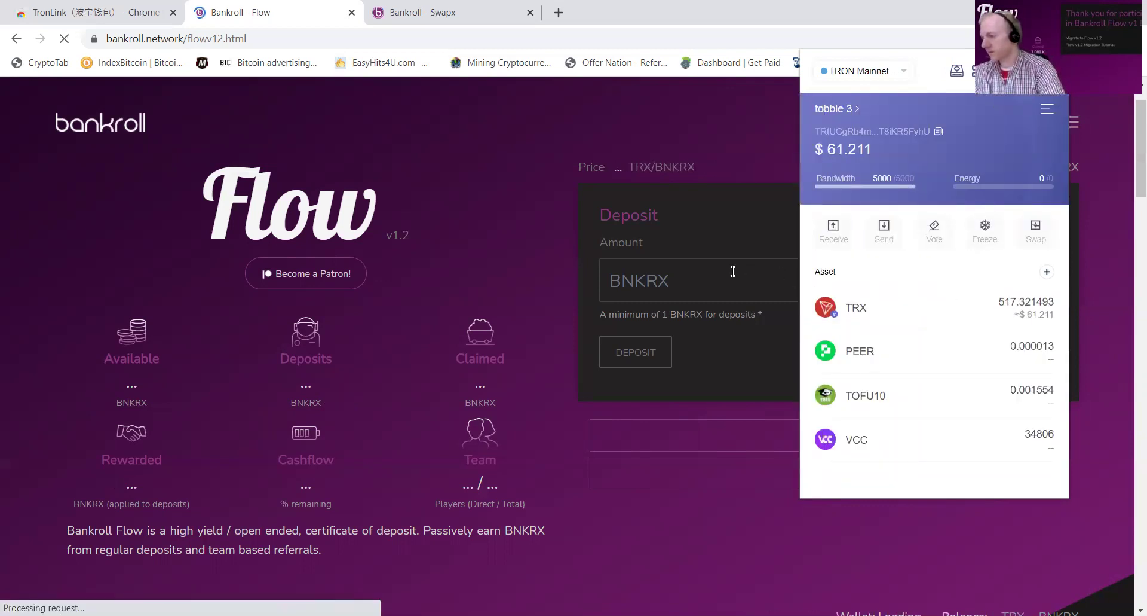
click(707, 248)
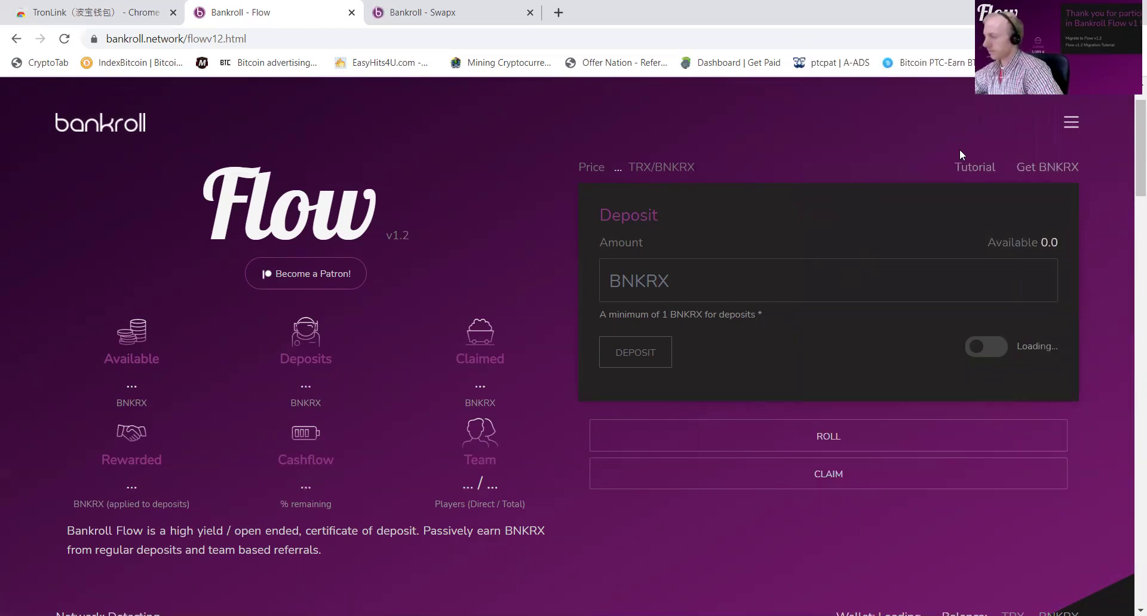
Step: Reload the Swapx exchange page so the wallet connects
click(504, 6)
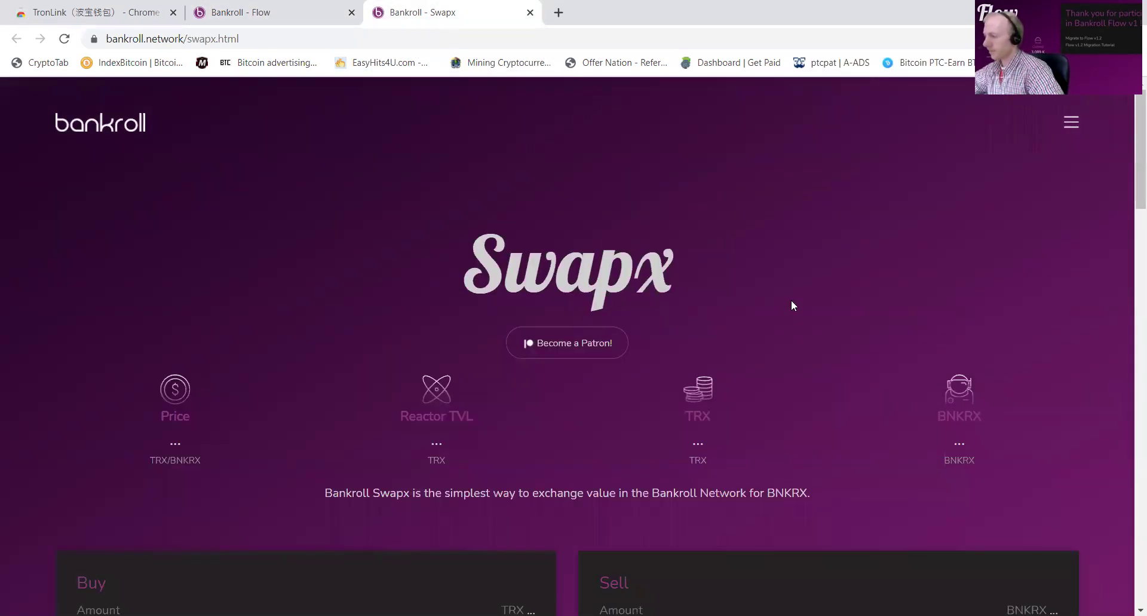
scroll(791, 300, down, 3)
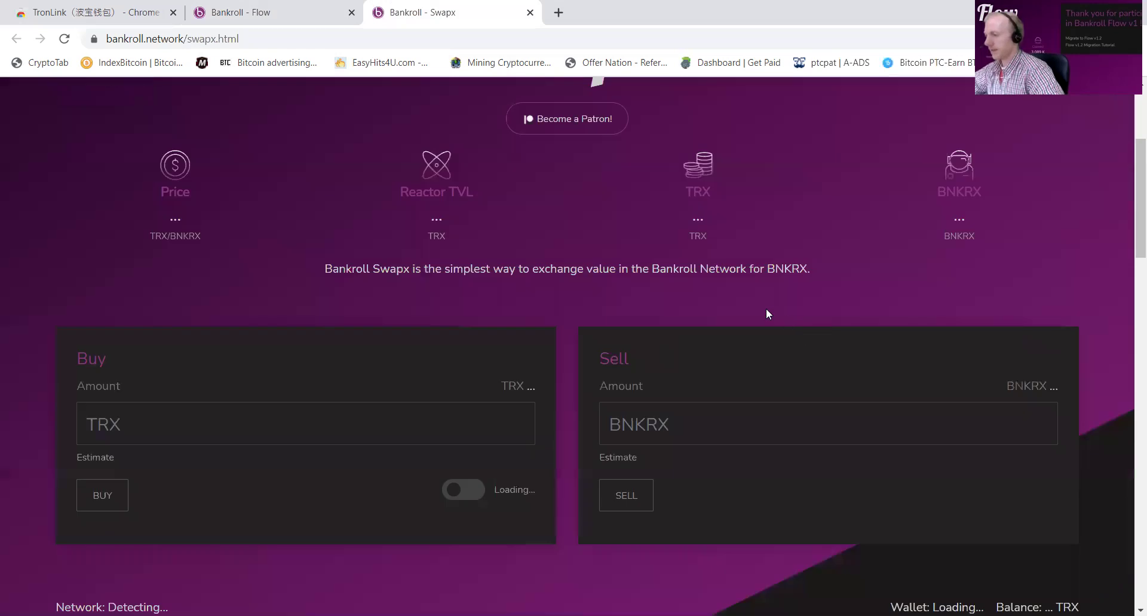
click(63, 40)
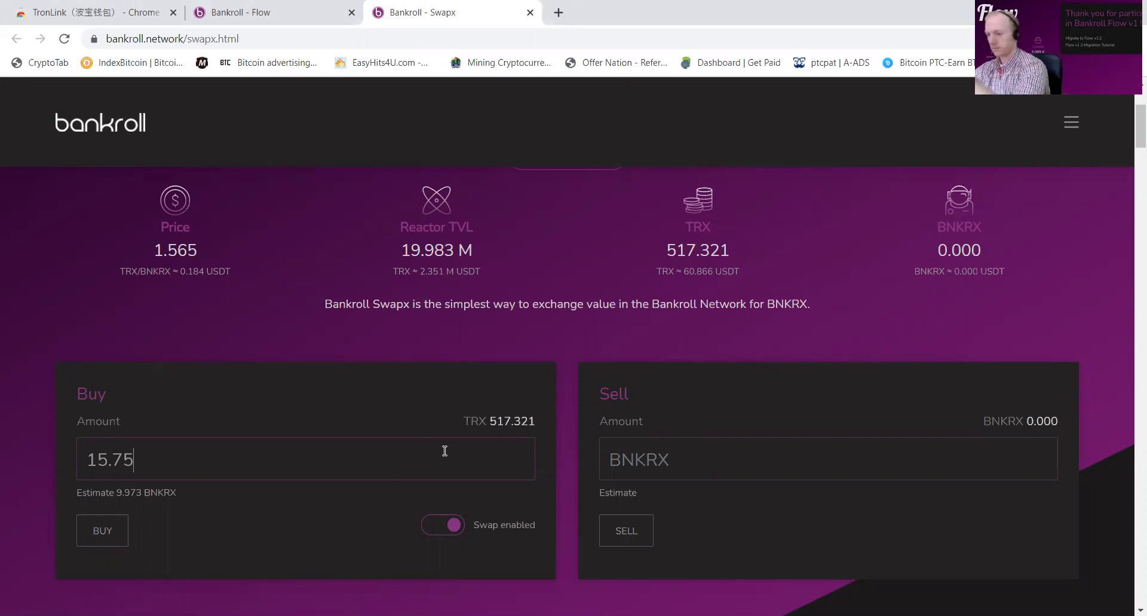
Step: Buy about 10.005 BNKRX with 15.75 TRX, then return to the Flow page
key(BackSpace)
text(4)
key(BackSpace)
text(5)
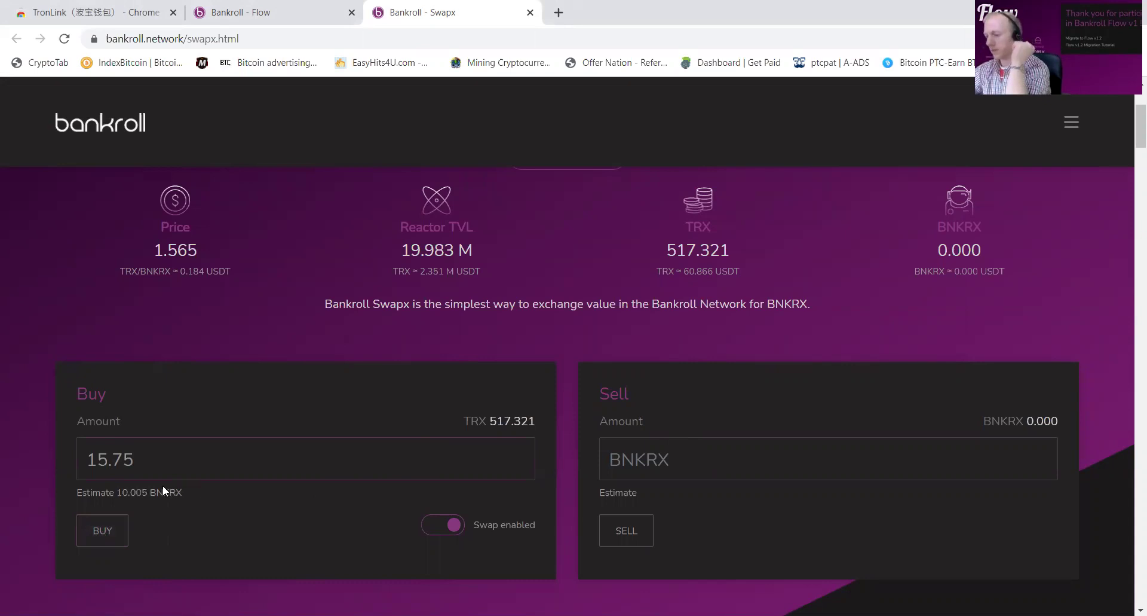
click(107, 524)
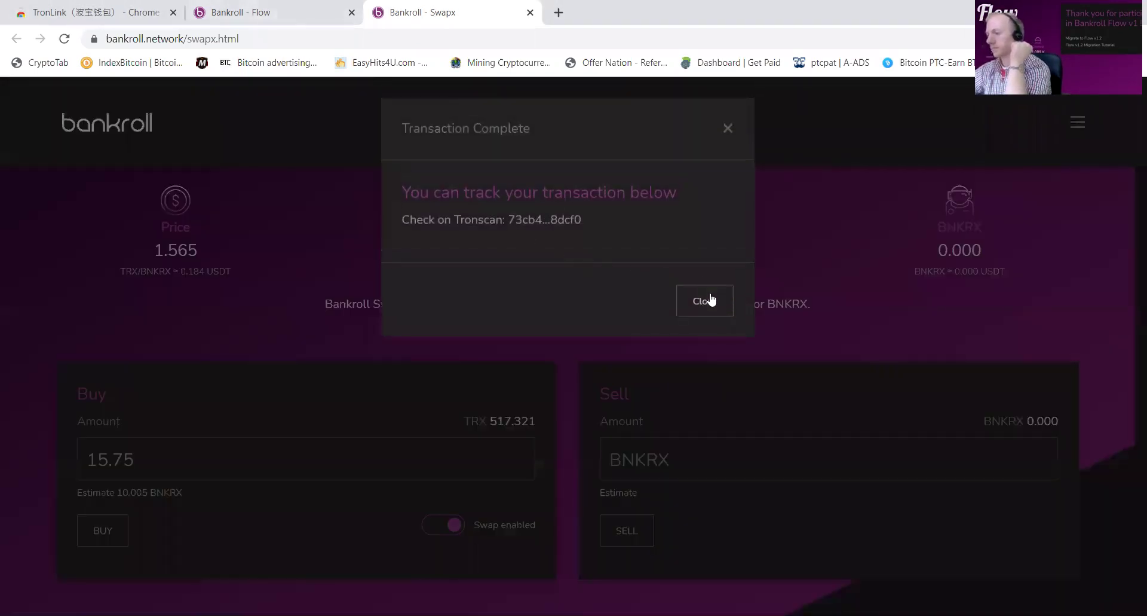
click(699, 300)
click(297, 16)
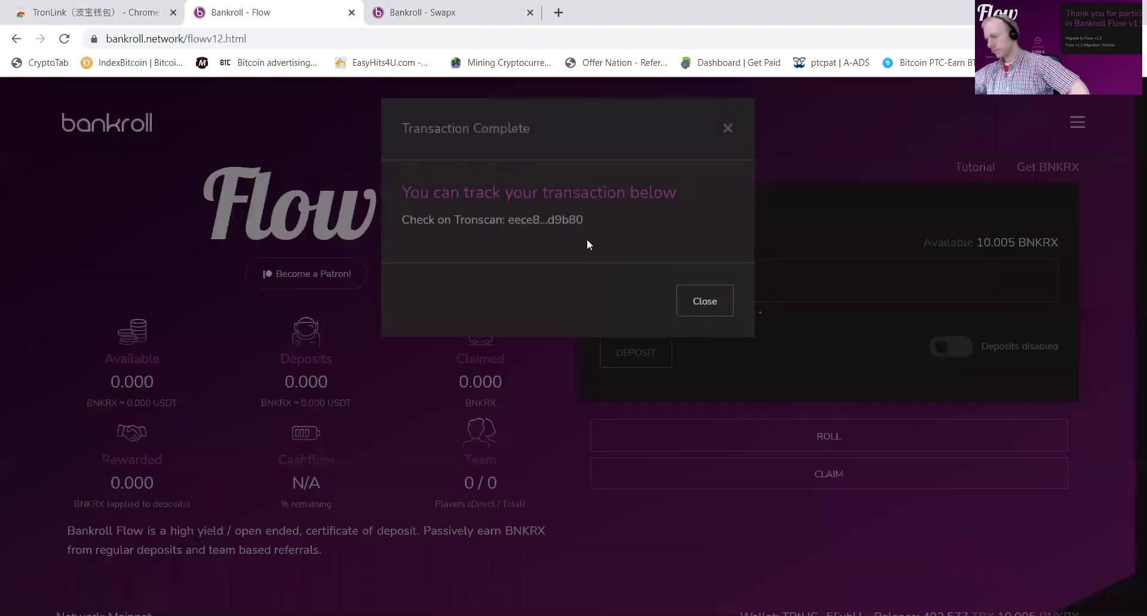
Step: Deposit the 10.005 BNKRX into Flow v1.2, leaving 12.506 BNKRX available
click(703, 304)
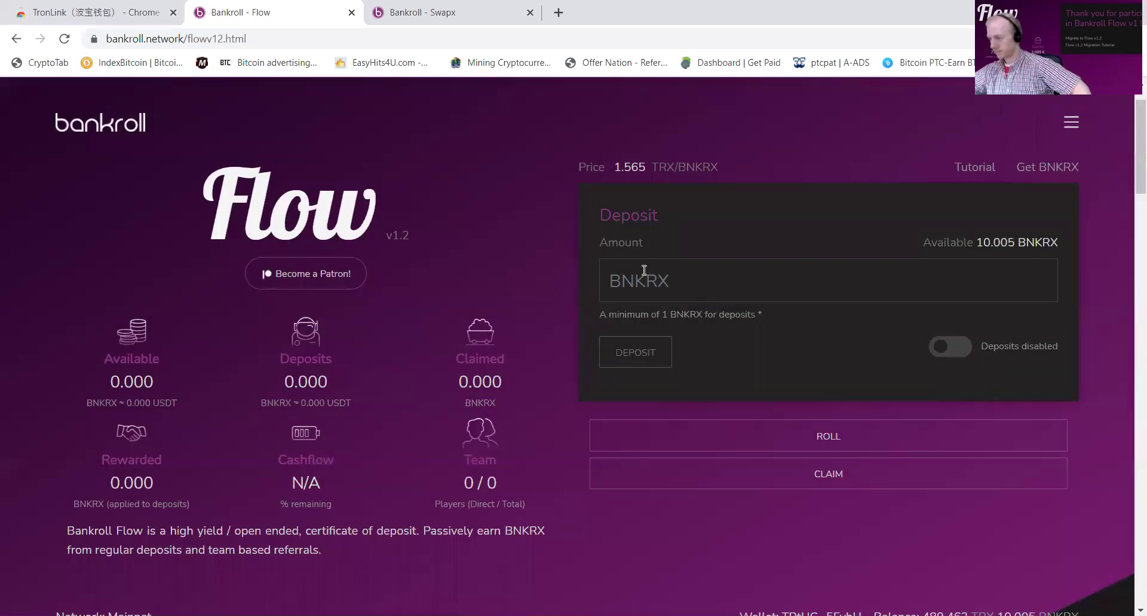
scroll(644, 400, down, 4)
scroll(642, 407, up, 5)
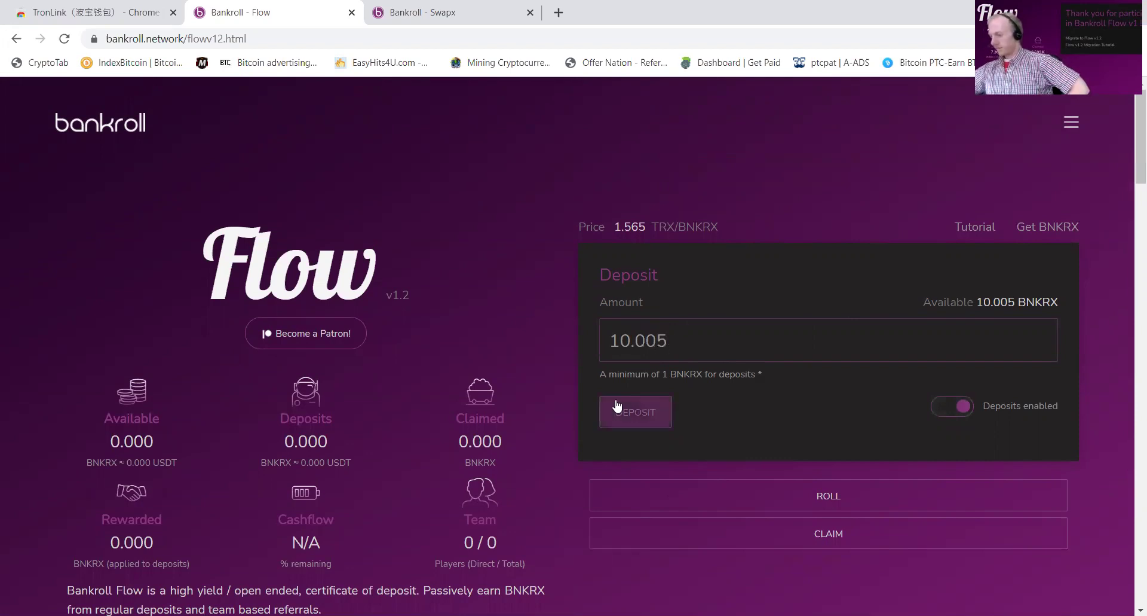
click(658, 423)
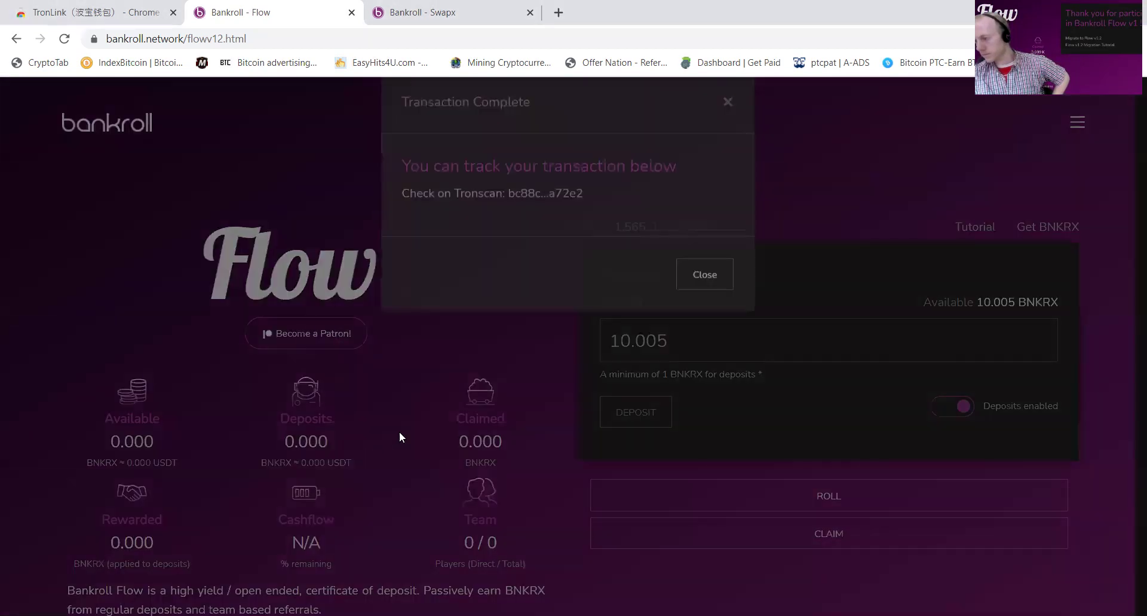
click(707, 302)
Step: Migrate the v1 balance to this wallet's own v1.2 address, reaching 22.916 BNKRX deposited
scroll(506, 289, down, 7)
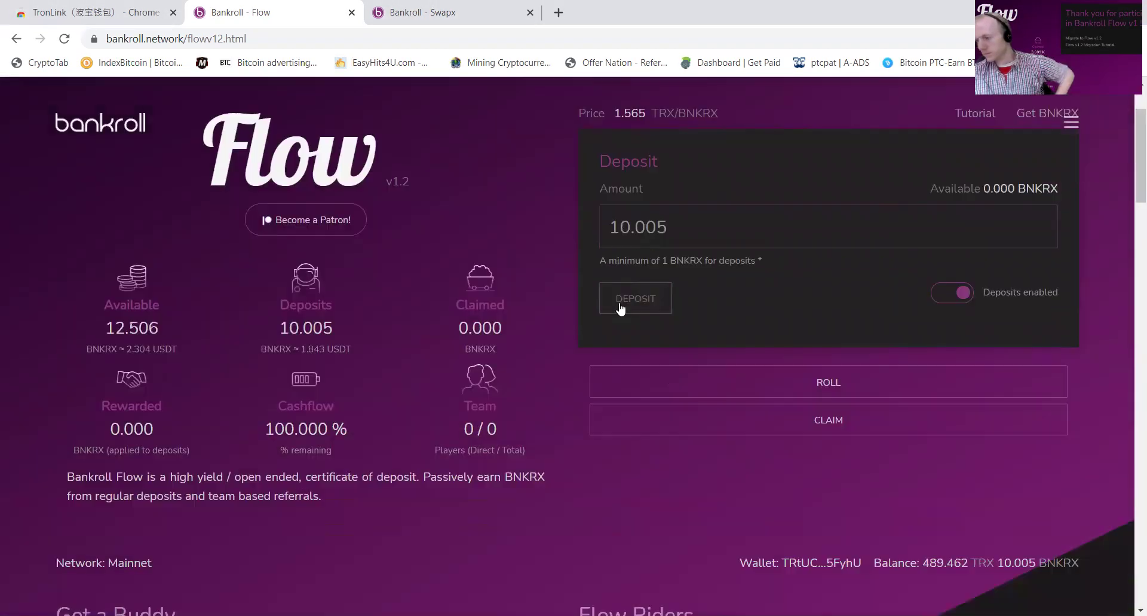
scroll(482, 276, down, 8)
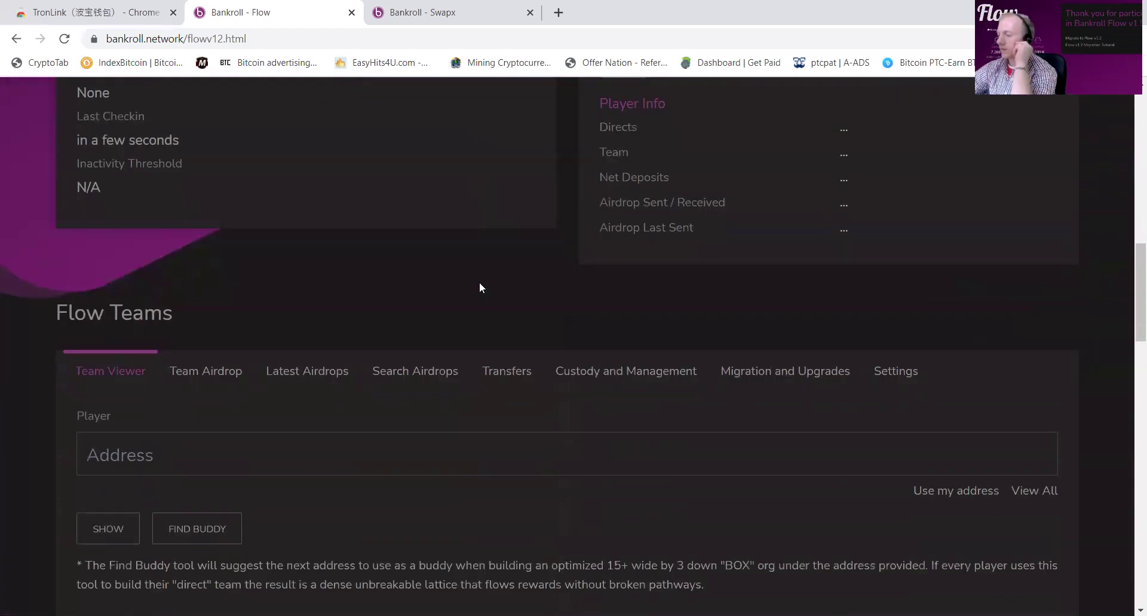
click(735, 254)
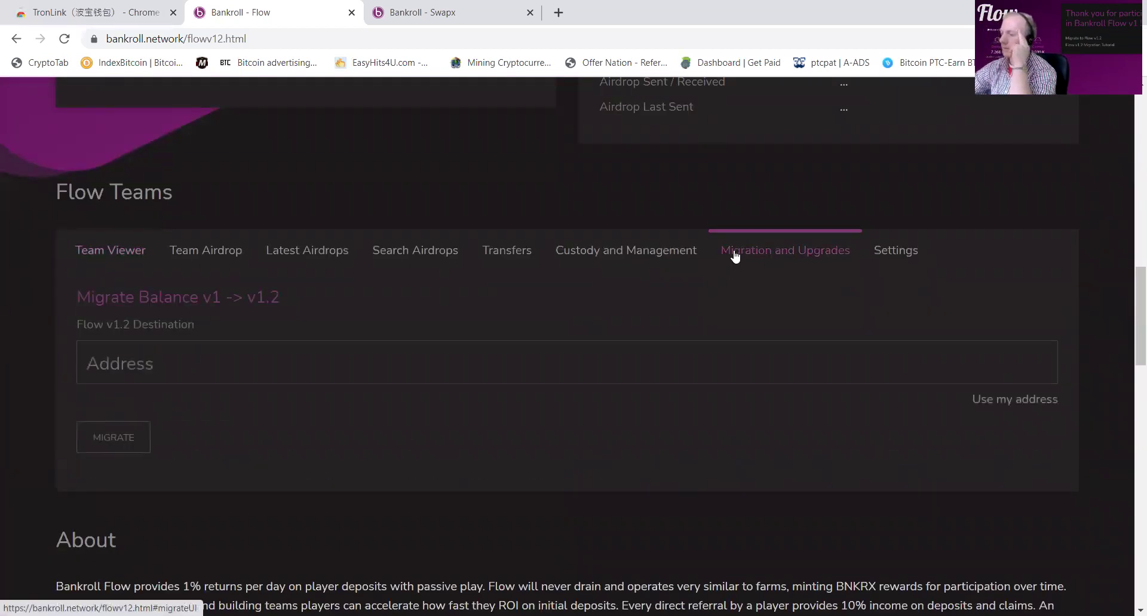
click(1043, 400)
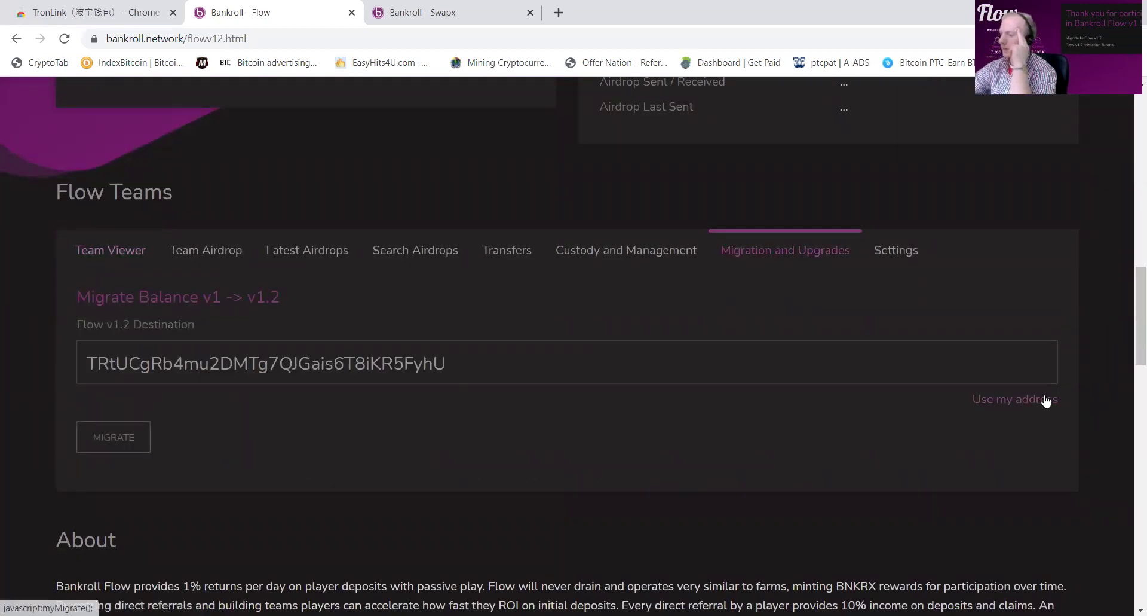
click(120, 444)
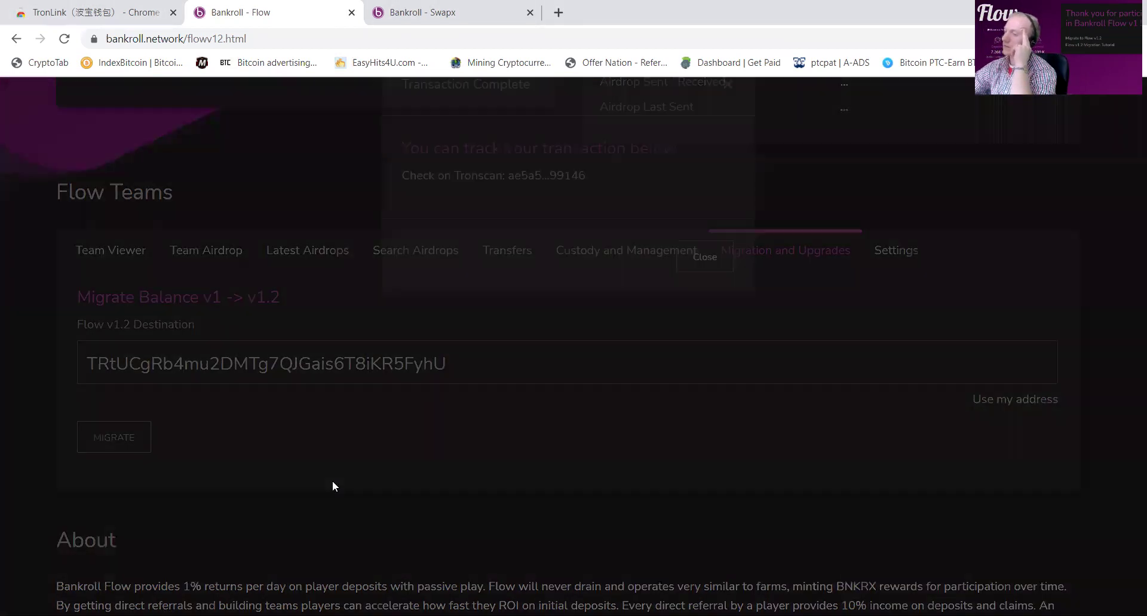
click(700, 306)
scroll(592, 364, up, 20)
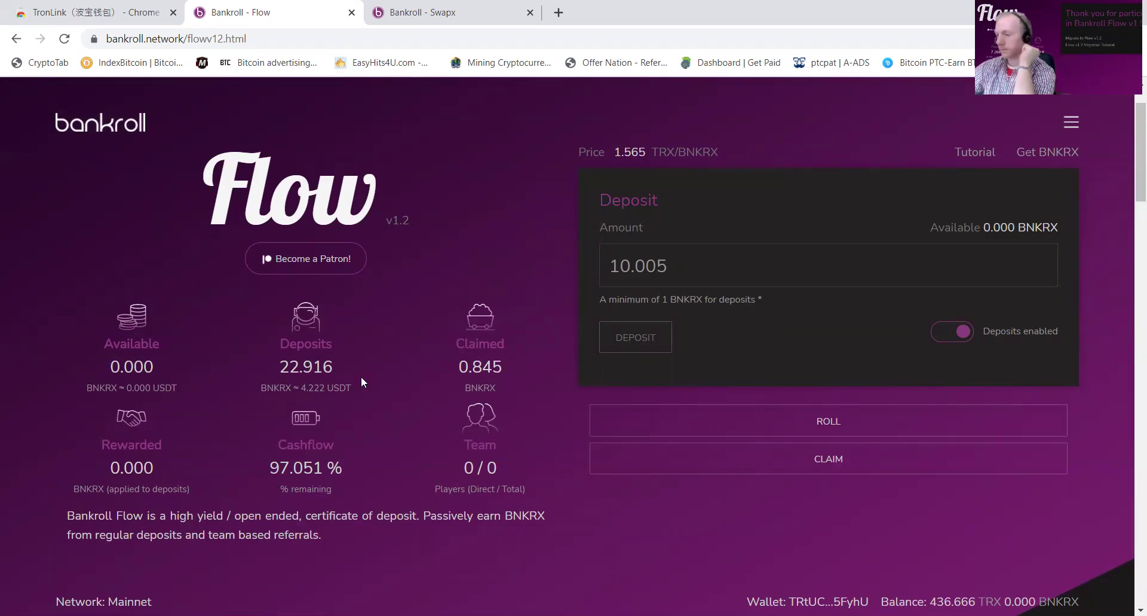
Step: Open the balance transfer options and paste an address into the transfer destination field
scroll(371, 357, down, 15)
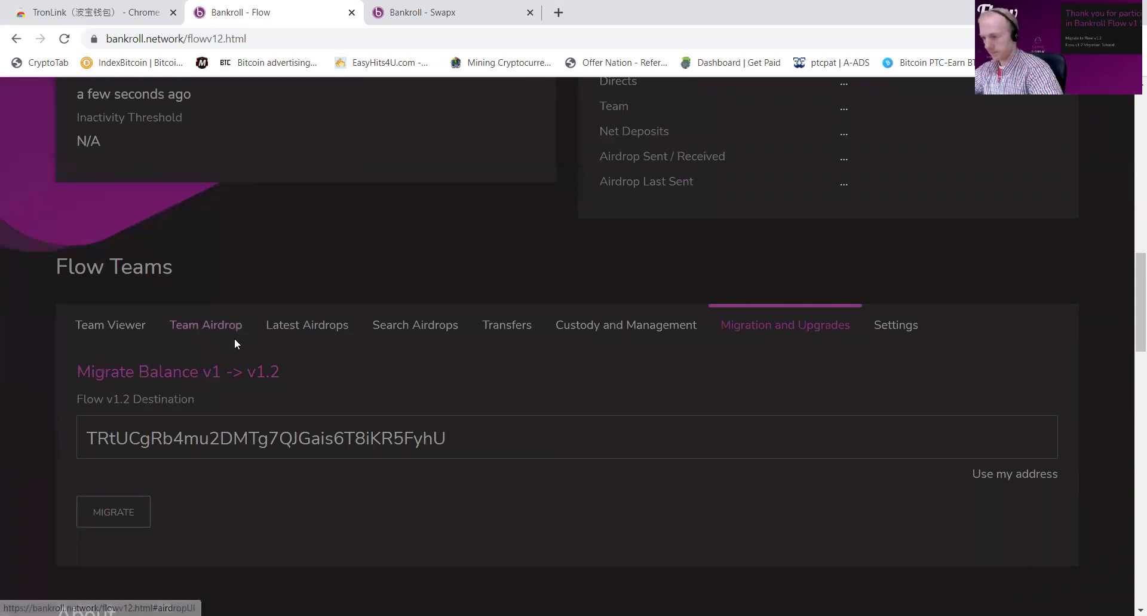
scroll(278, 286, up, 10)
scroll(293, 323, up, 3)
scroll(311, 358, down, 12)
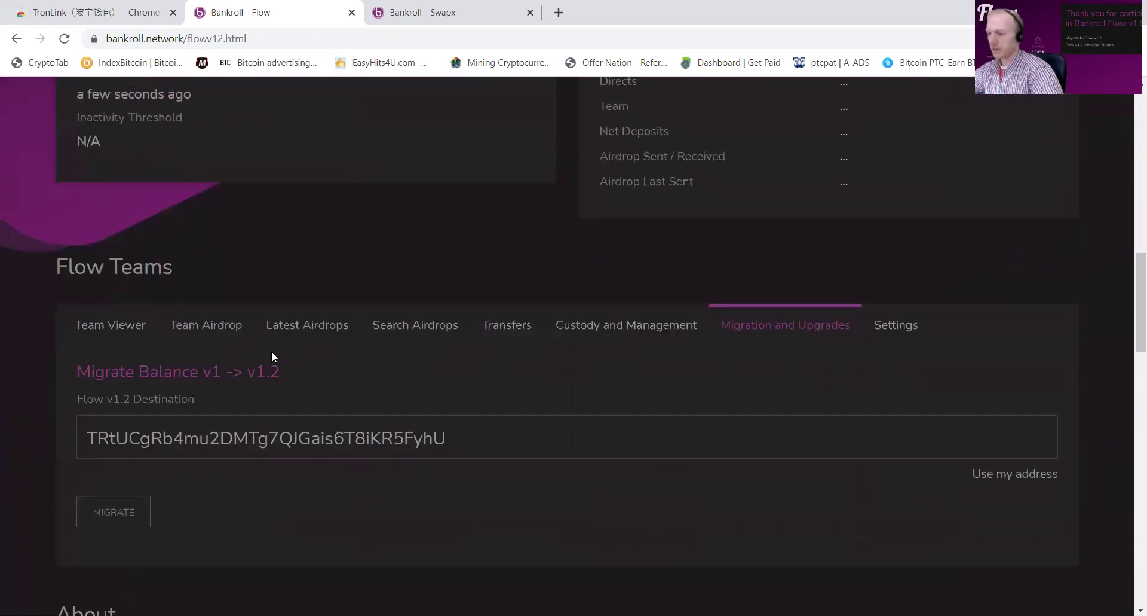
click(505, 335)
scroll(368, 396, down, 5)
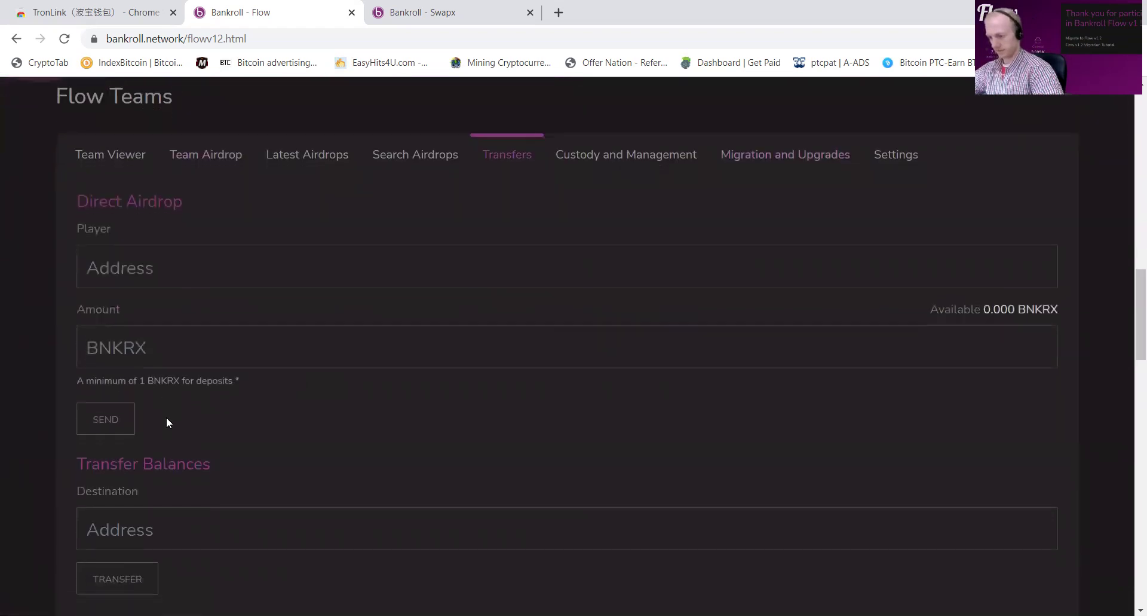
click(163, 396)
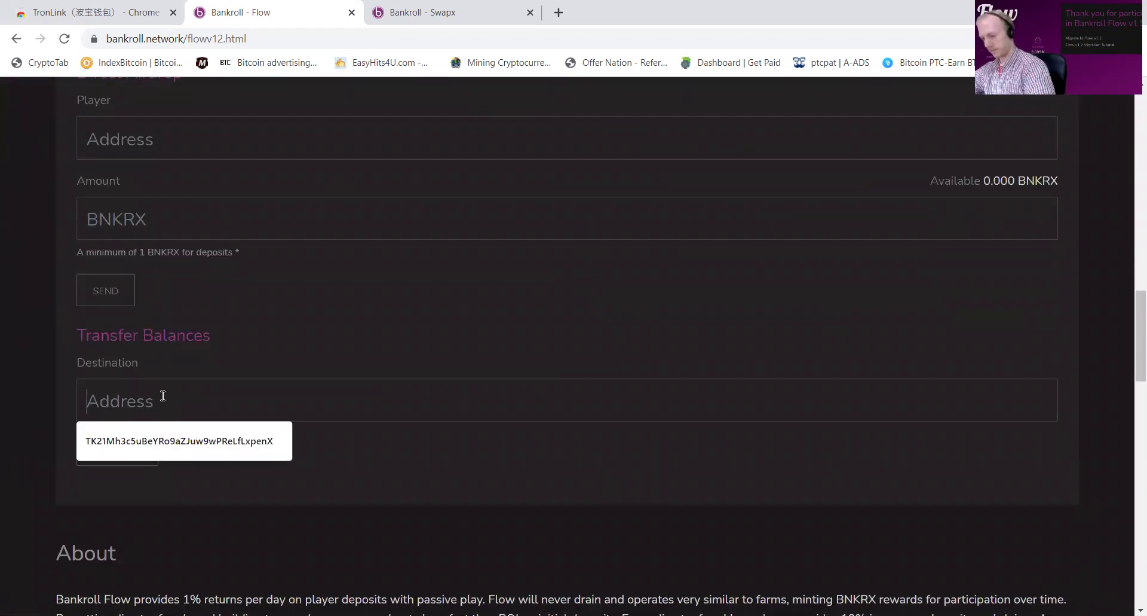
text(TRtUCgRb4mu2DMTg7QJGais6T8iKR5FyhU)
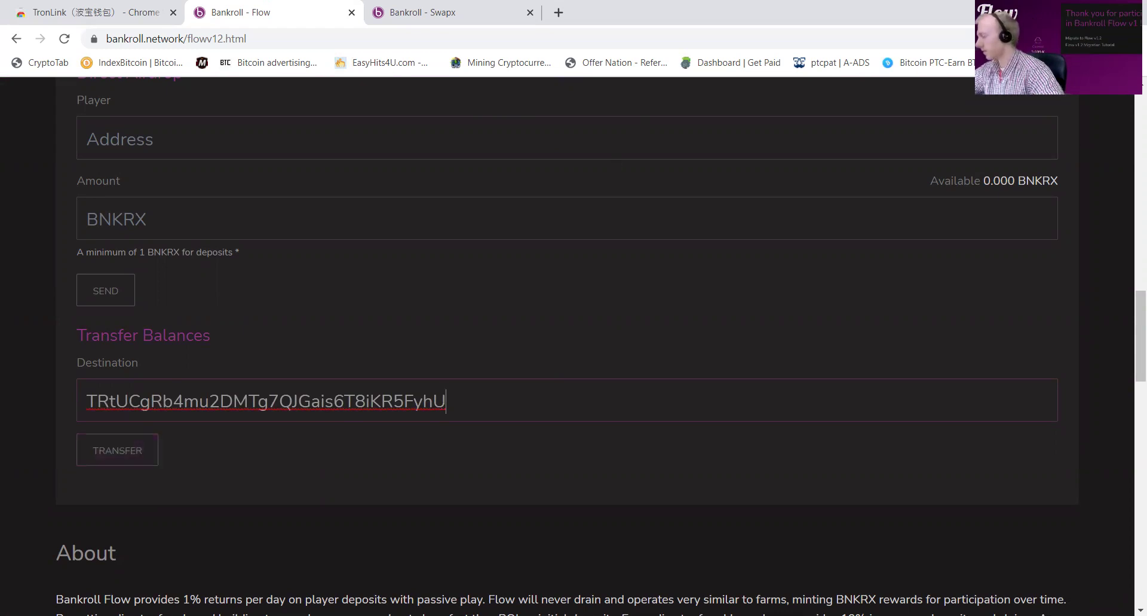
Step: Replace the destination with the consolidation wallet's address from TronLink and transfer the whole Flow balance
click(1059, 38)
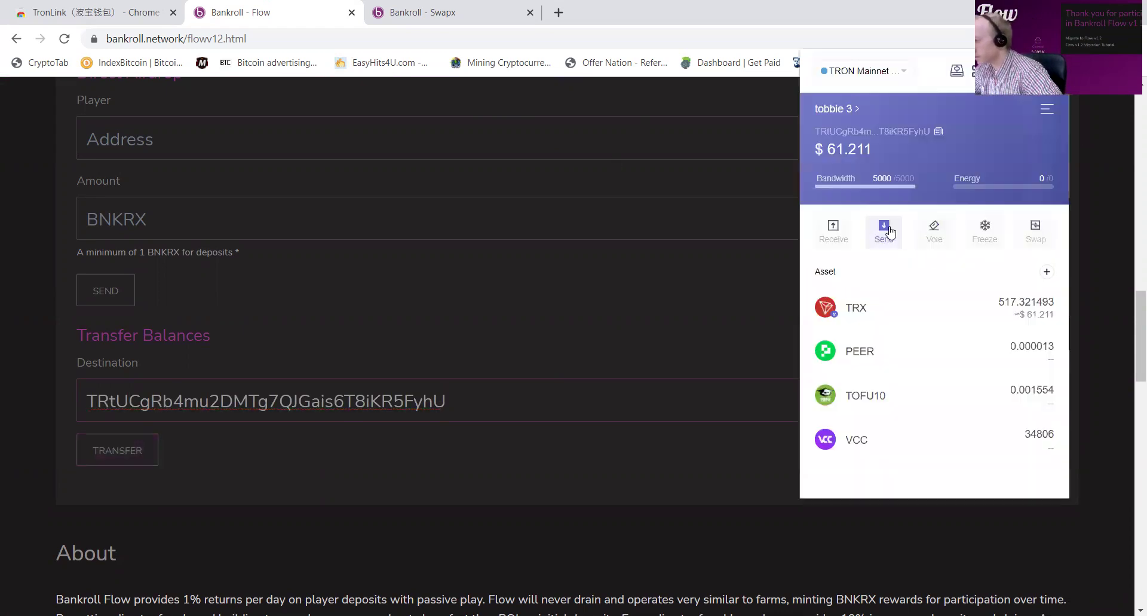
click(820, 118)
scroll(943, 474, down, 5)
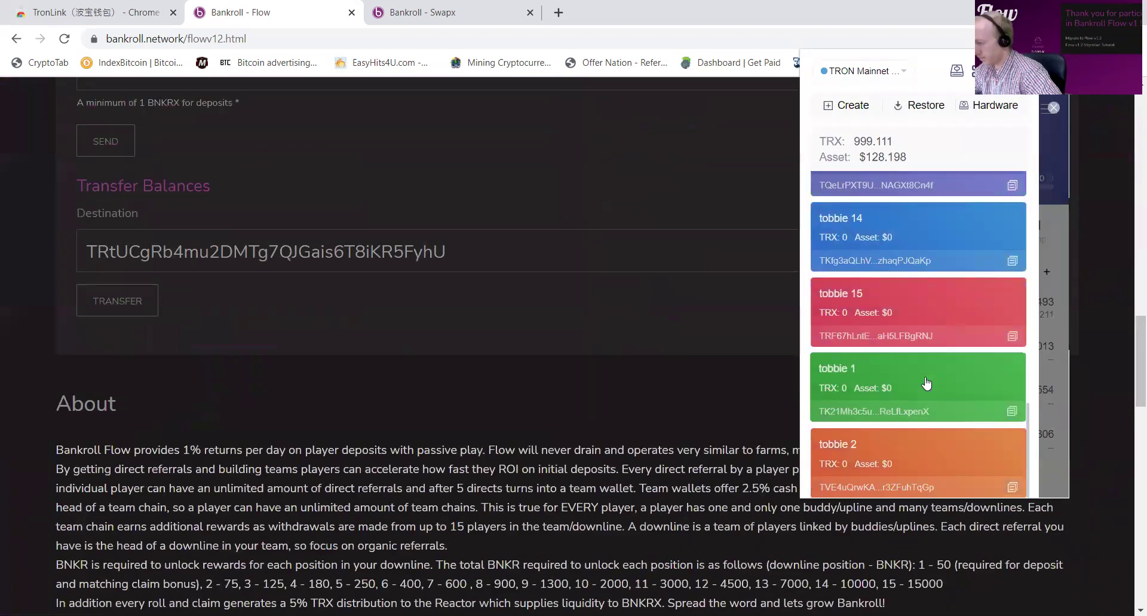
click(1012, 413)
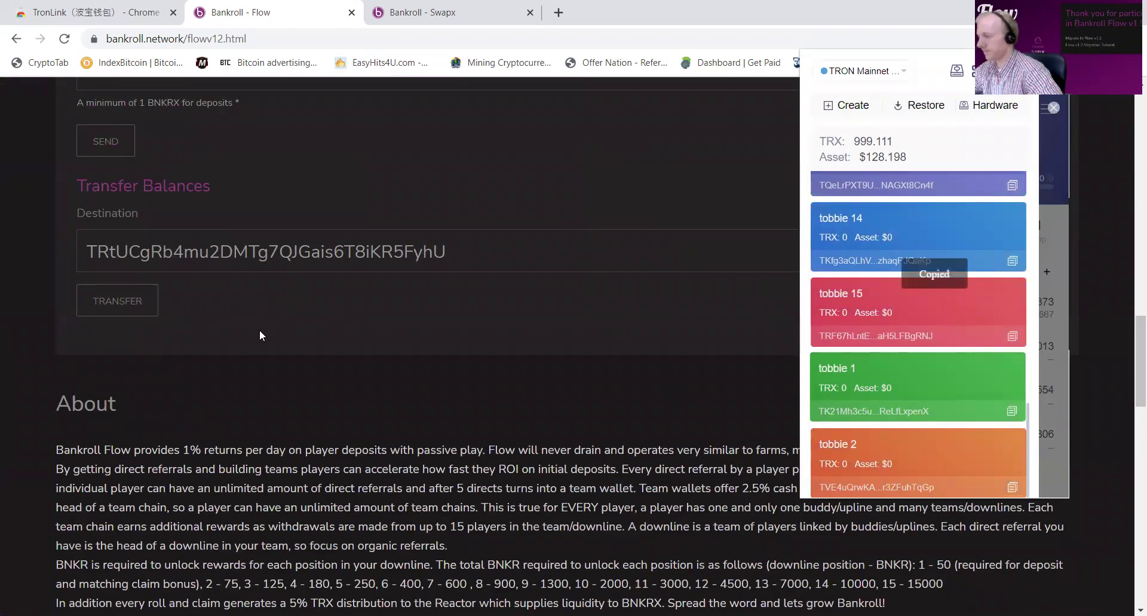
click(265, 357)
scroll(280, 395, up, 3)
double_click(280, 395)
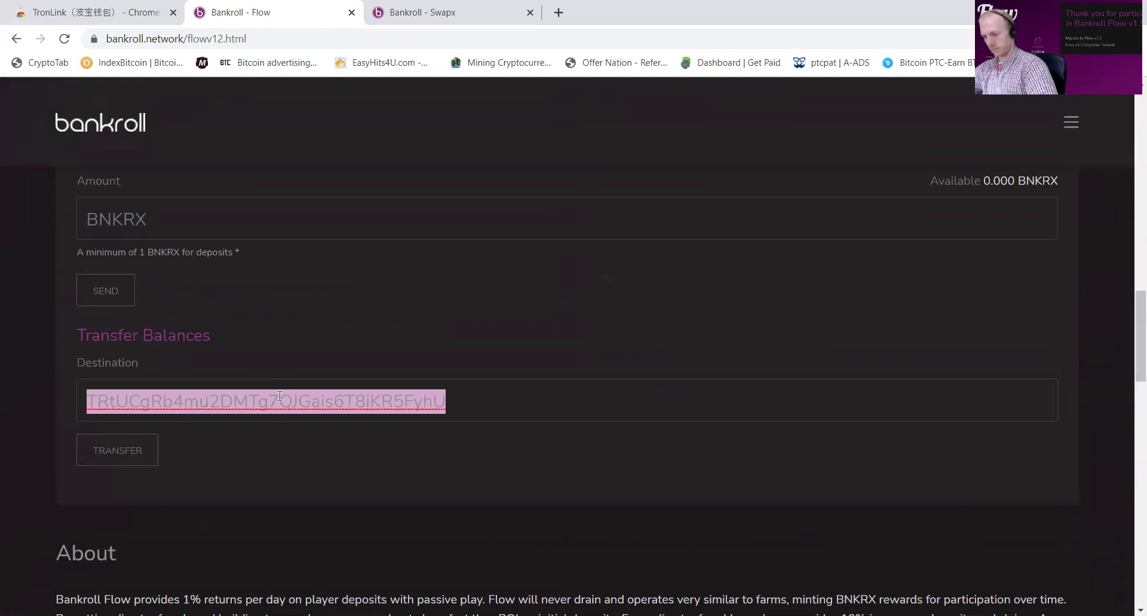
key(ctrl+v)
click(117, 454)
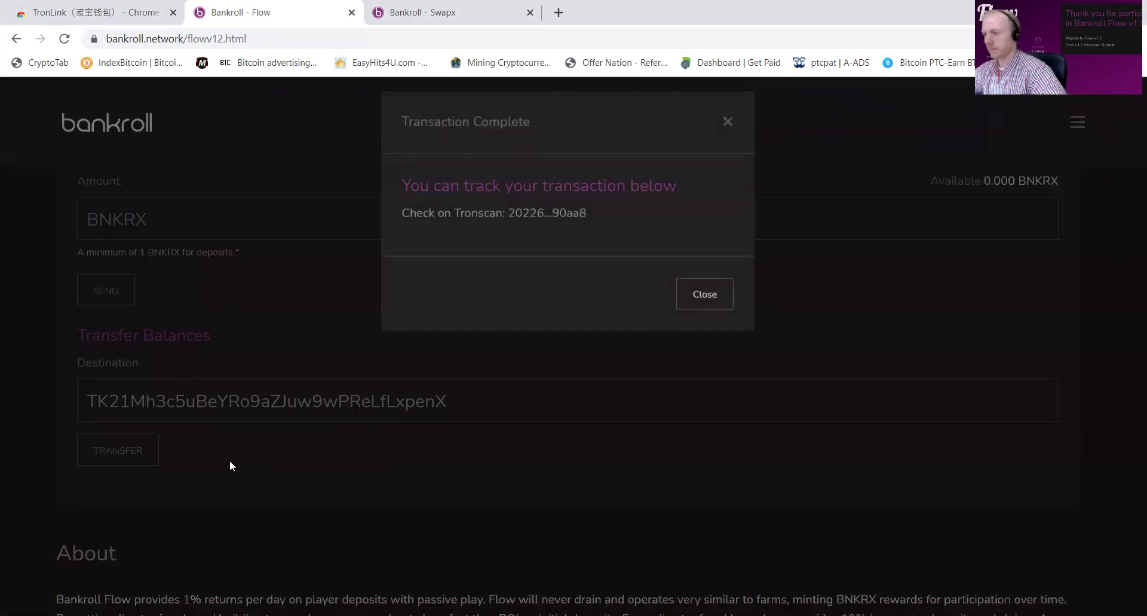
click(696, 311)
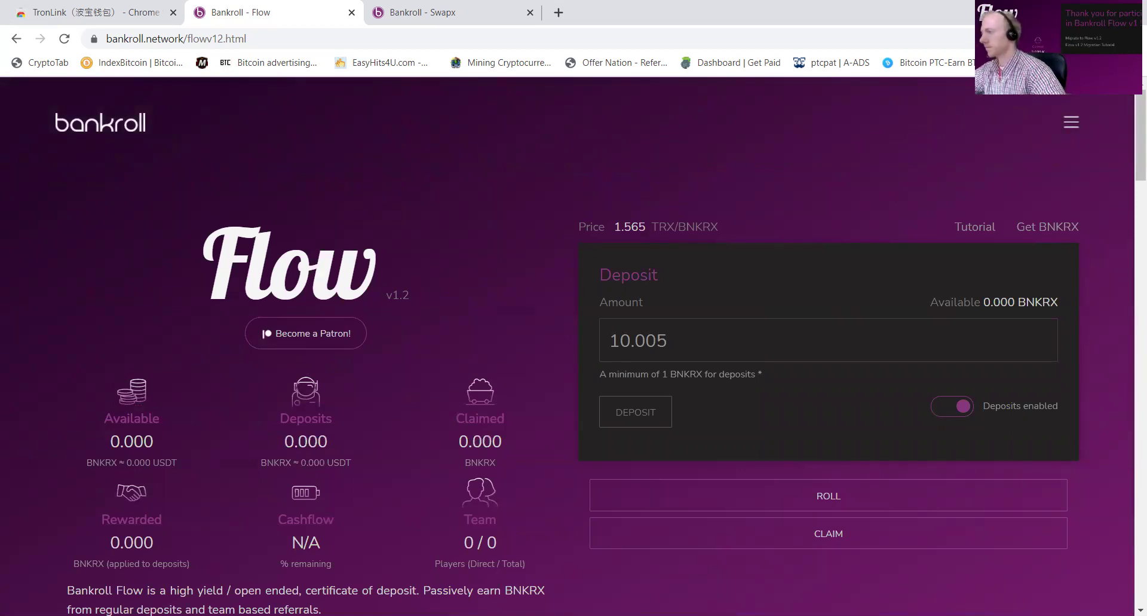
Step: Copy tobbie 4's address and send all 431.709673 TRX from tobbie 3 to it
click(1056, 38)
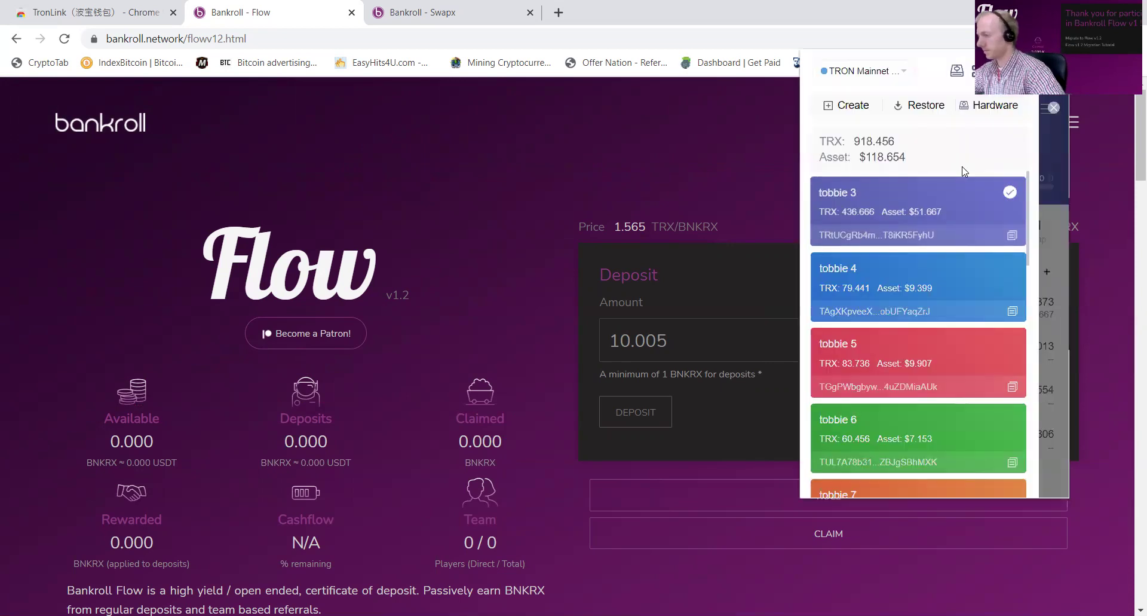
click(1011, 311)
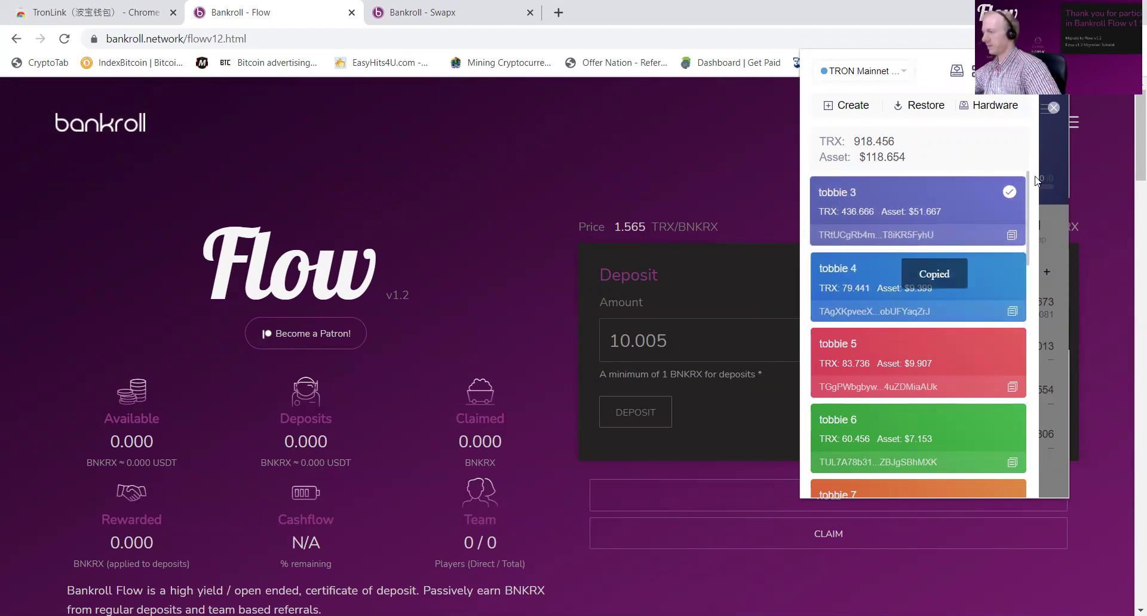
click(1053, 158)
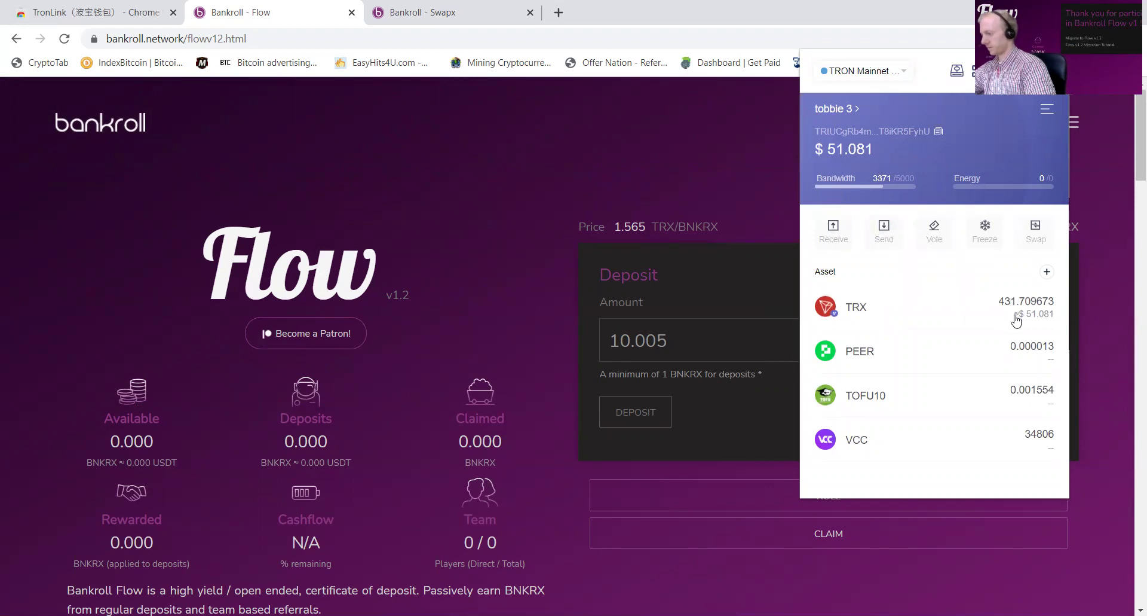
click(881, 230)
click(841, 187)
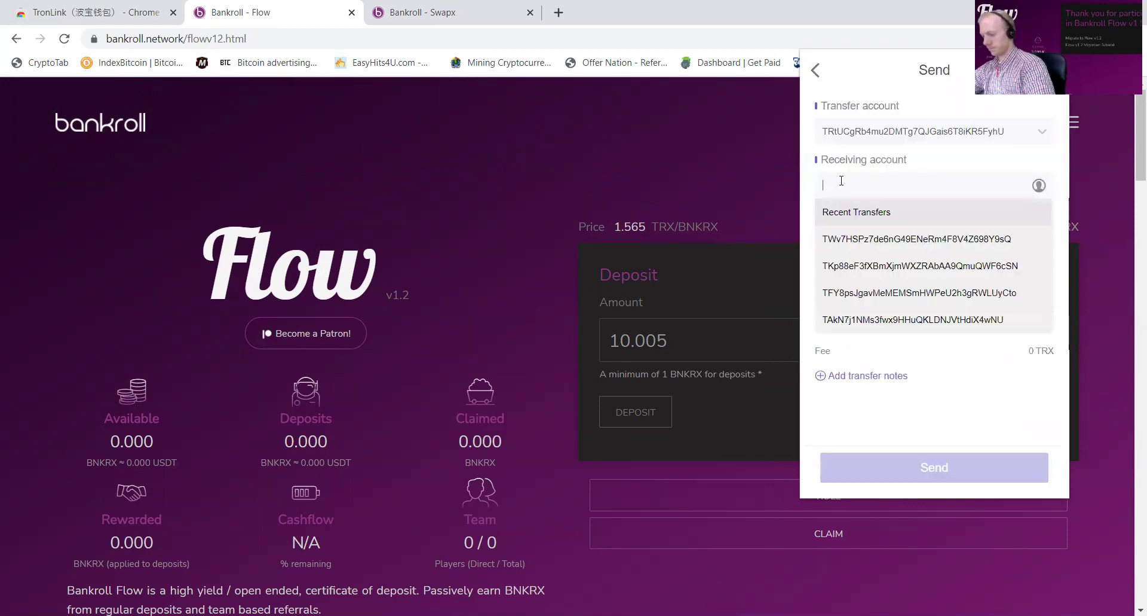
click(879, 240)
click(1035, 332)
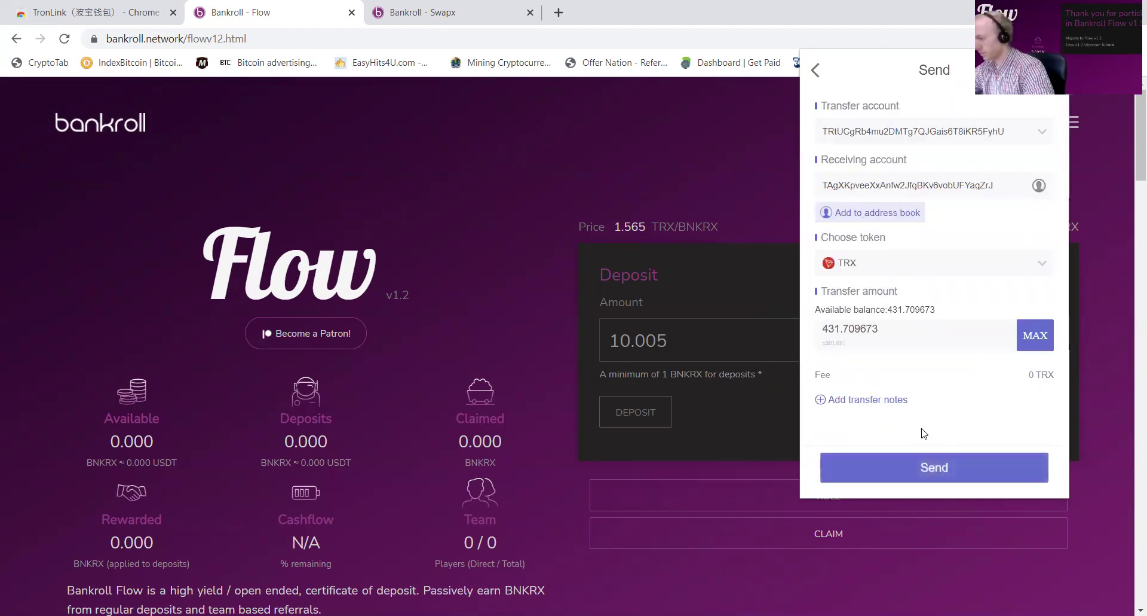
click(943, 466)
click(959, 470)
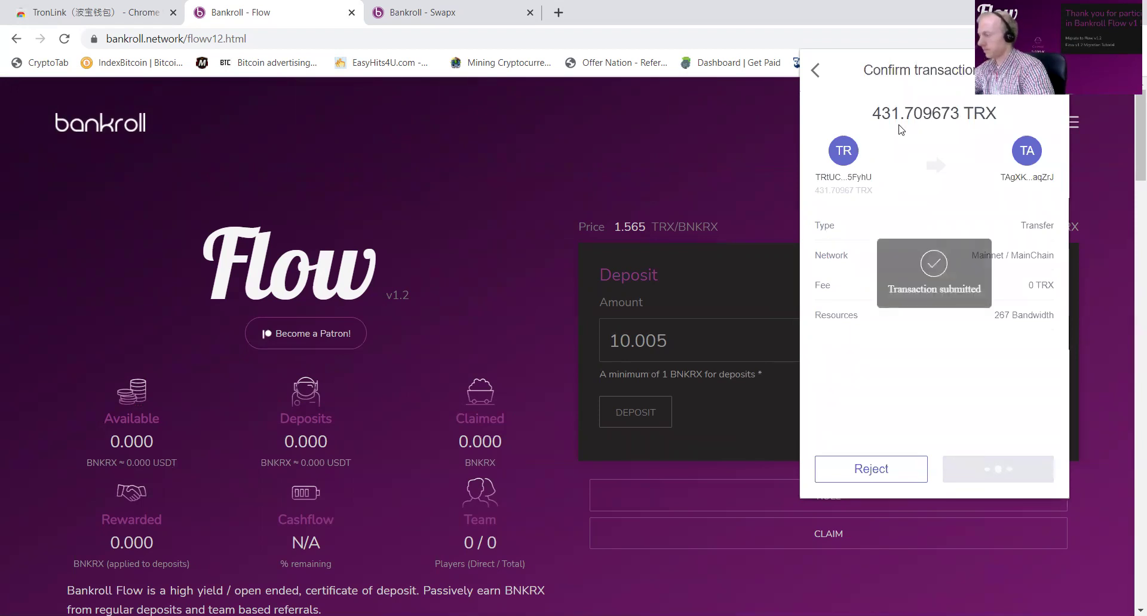
Step: Make tobbie 4 the active wallet and copy tobbie 1's address
click(1033, 95)
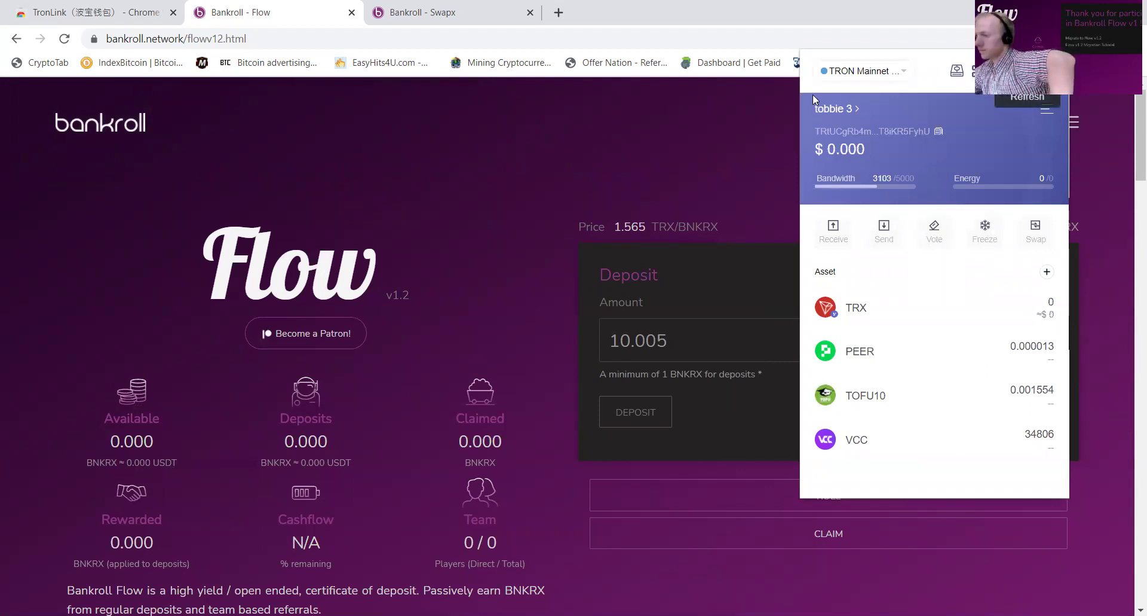
click(821, 109)
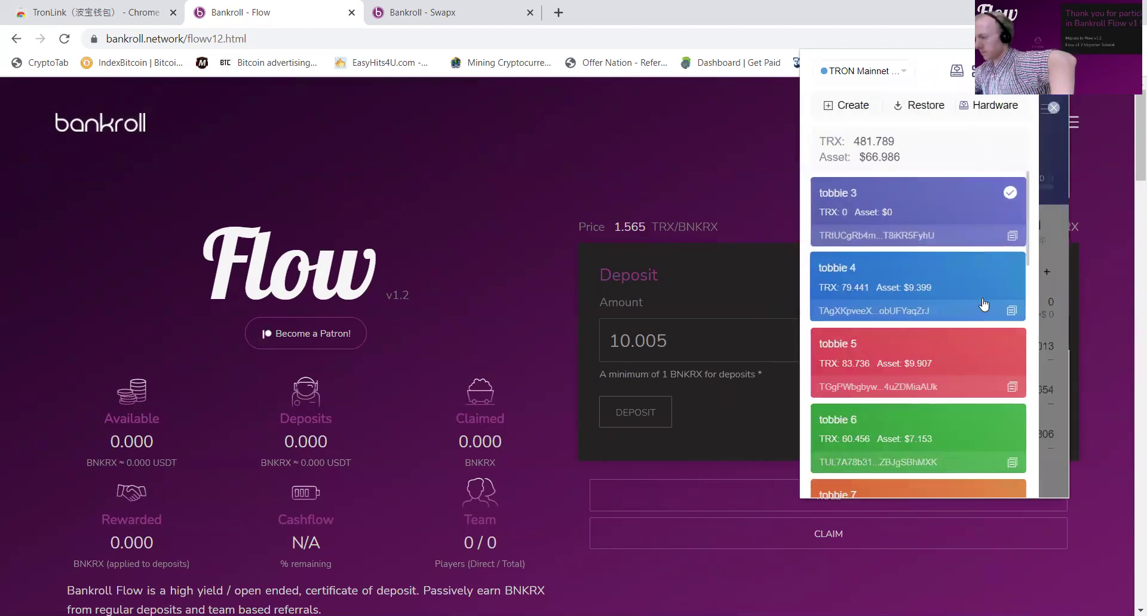
click(959, 288)
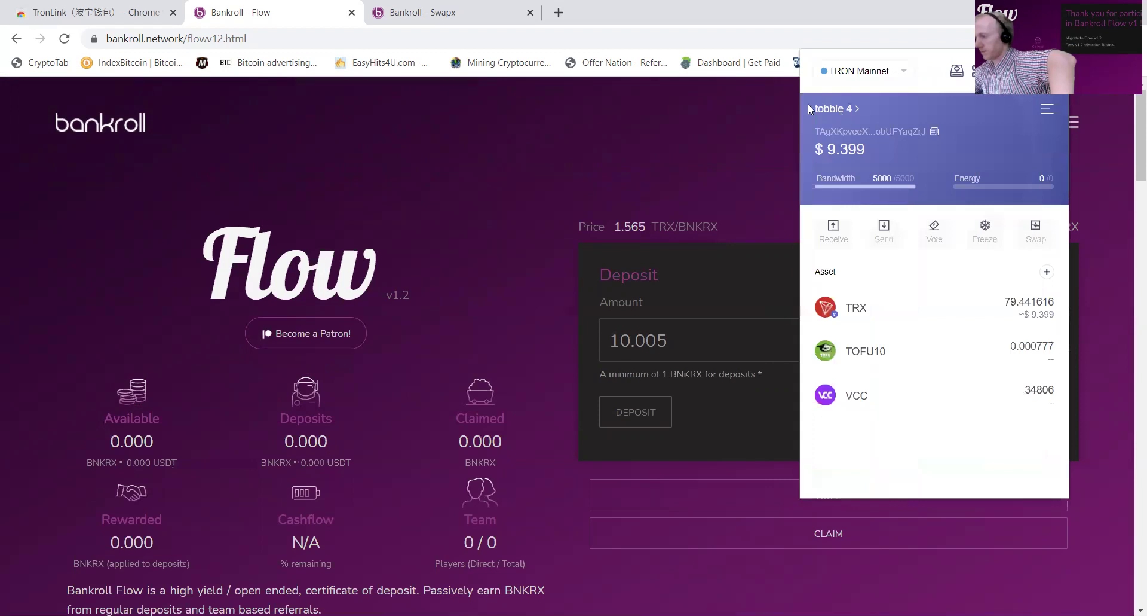
click(819, 108)
scroll(951, 351, down, 10)
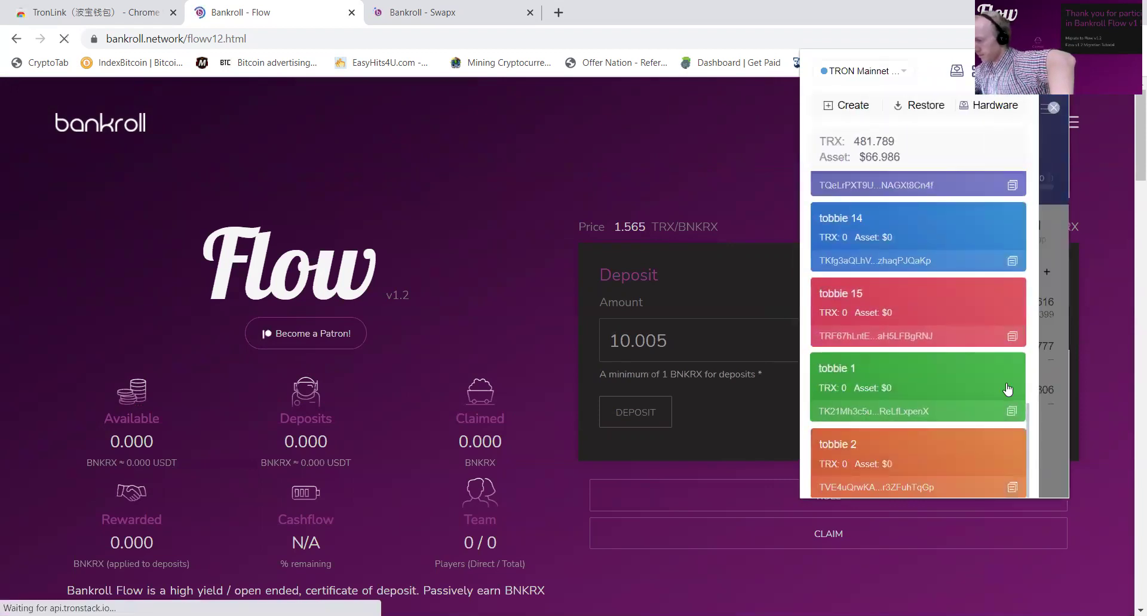
click(1011, 412)
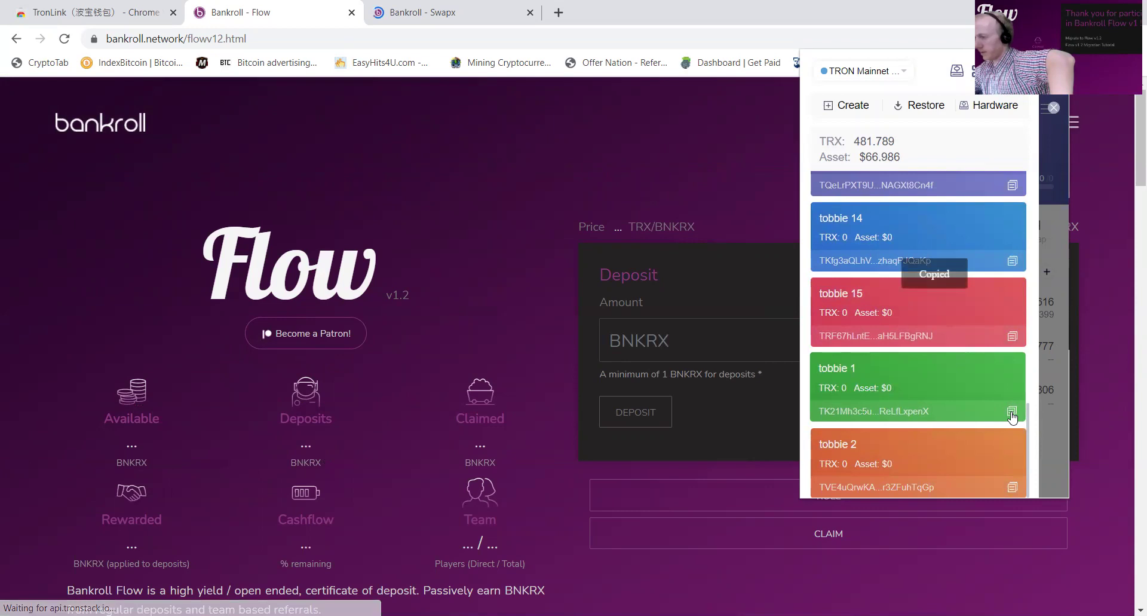
click(1053, 204)
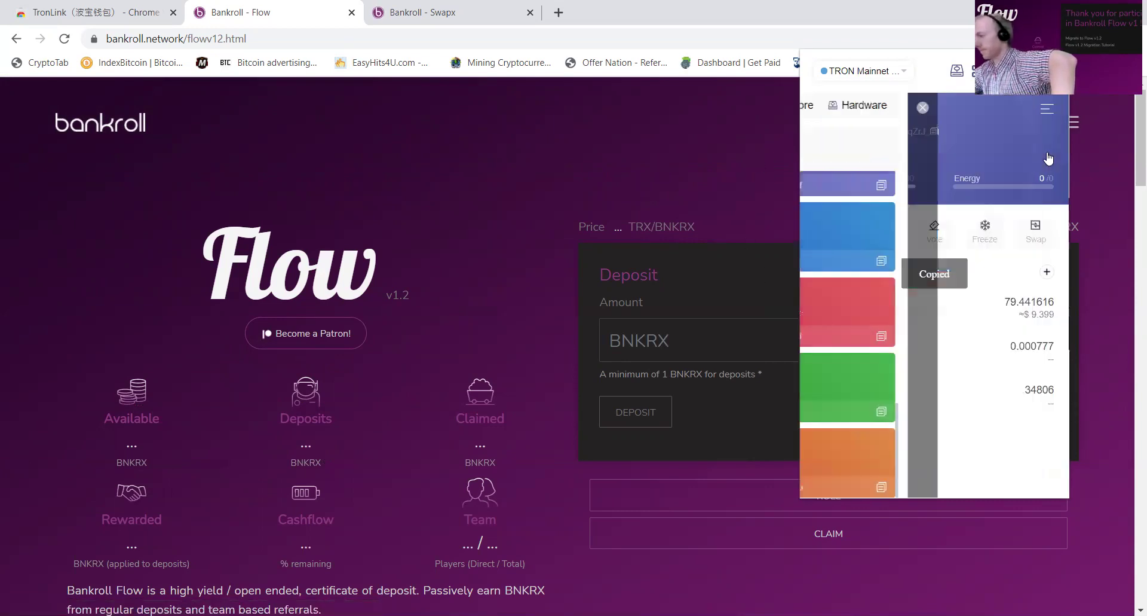
click(204, 120)
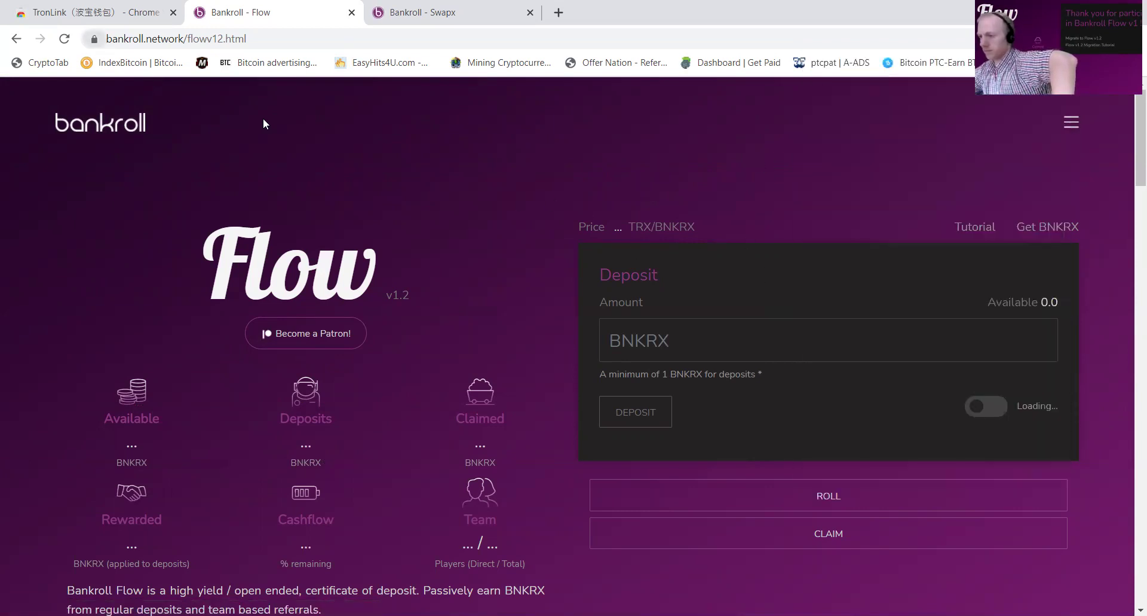
Step: Buy about 10.005 BNKRX with 15.75 TRX on Swapx, then return to the Flow page
click(1028, 221)
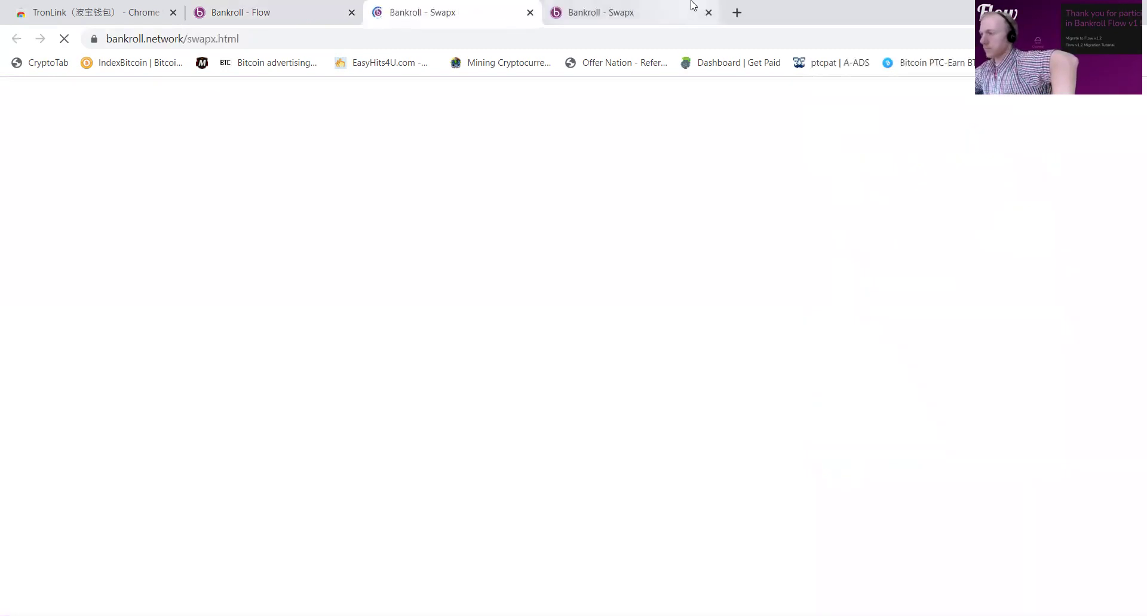
click(709, 12)
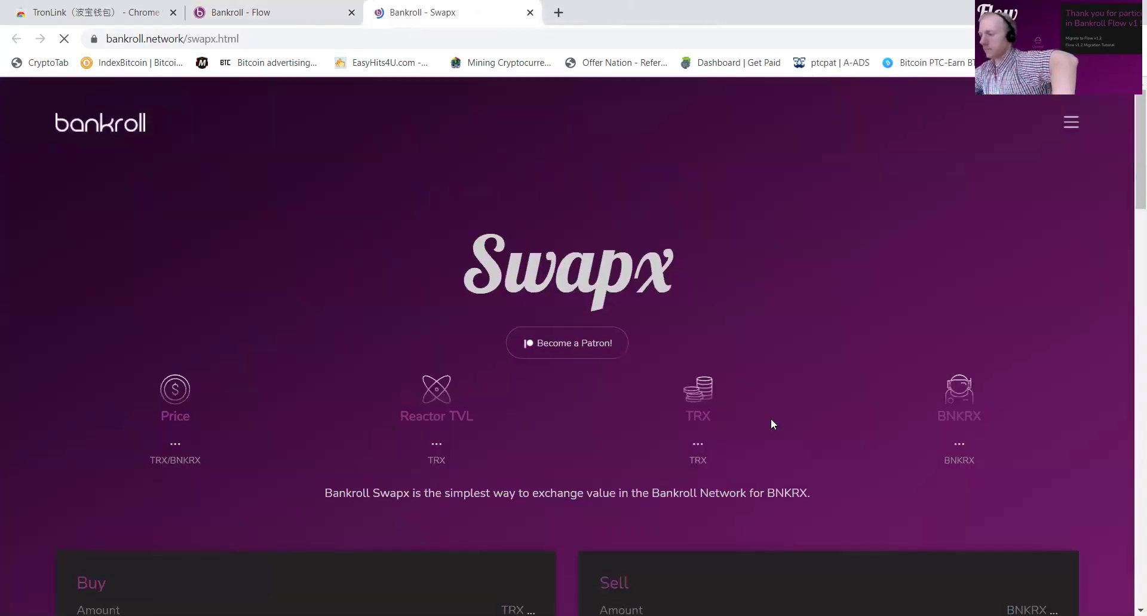
scroll(721, 396, down, 5)
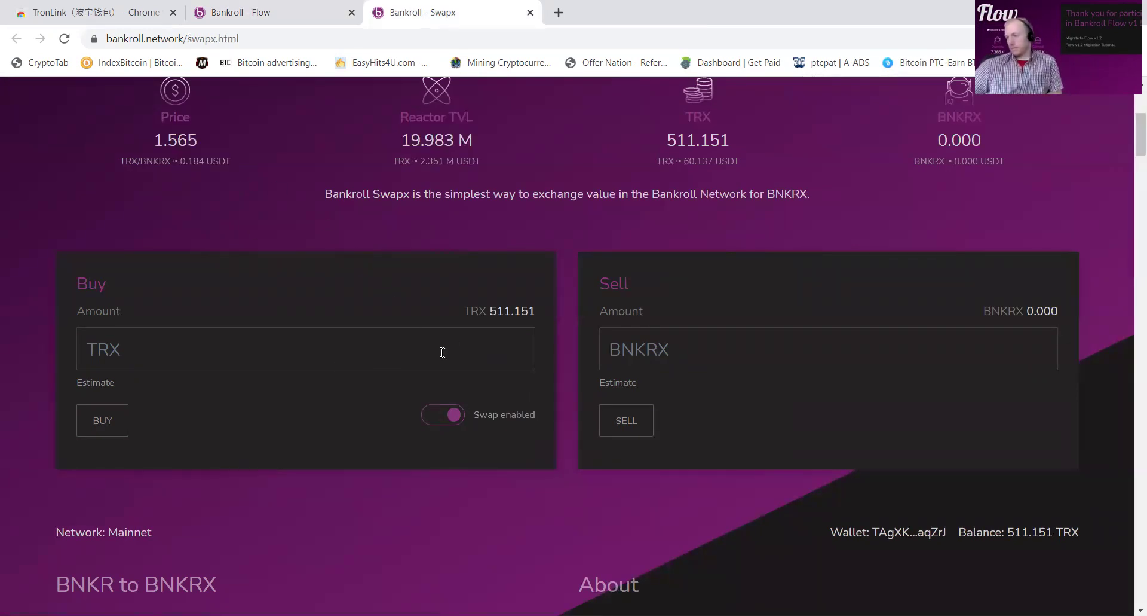
text(15.75)
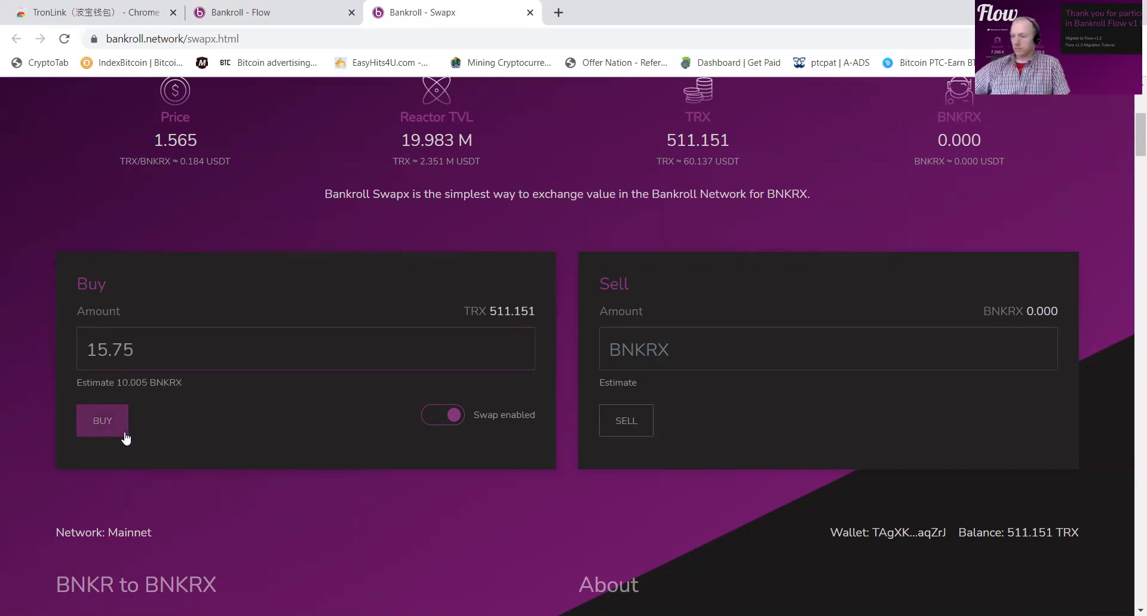
click(102, 420)
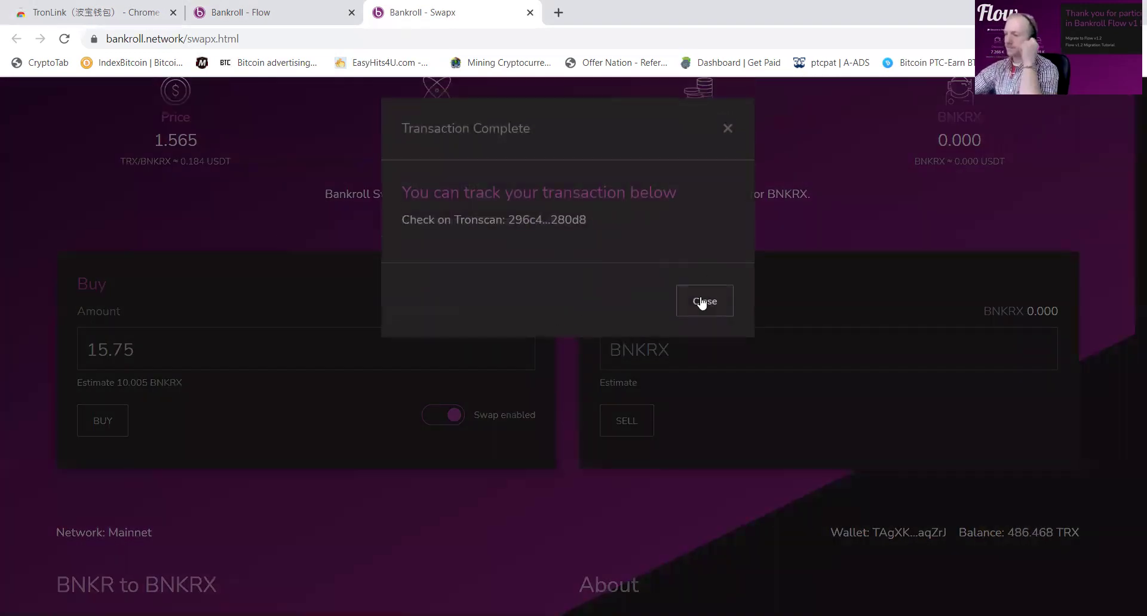
click(703, 301)
click(304, 18)
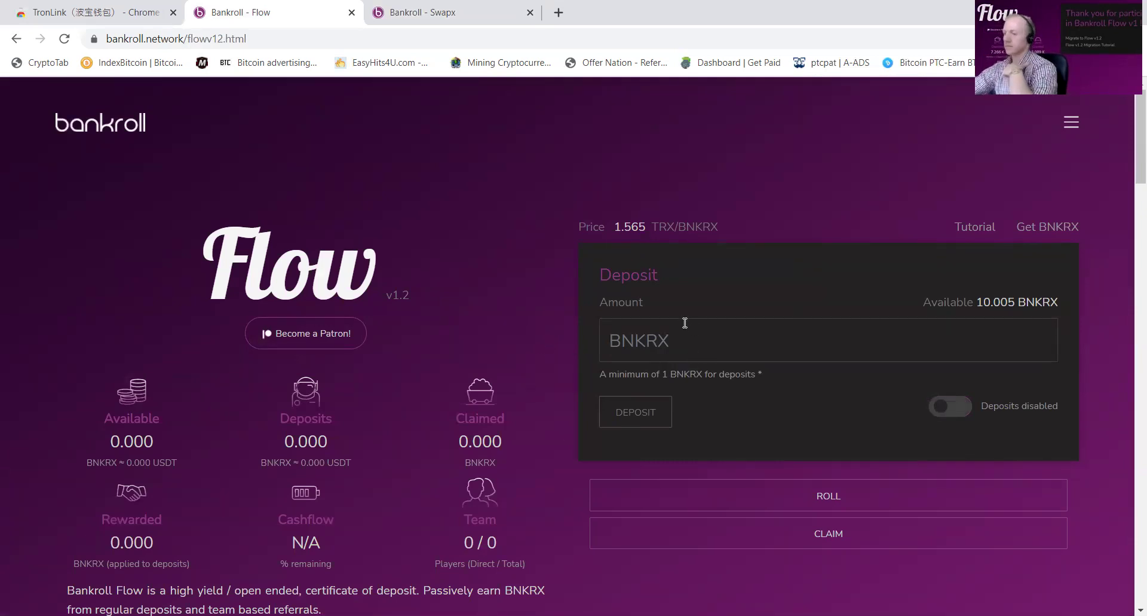
Step: Enable BNKRX deposits and try depositing 10.005 BNKRX, which is refused for lacking a buddy
click(963, 407)
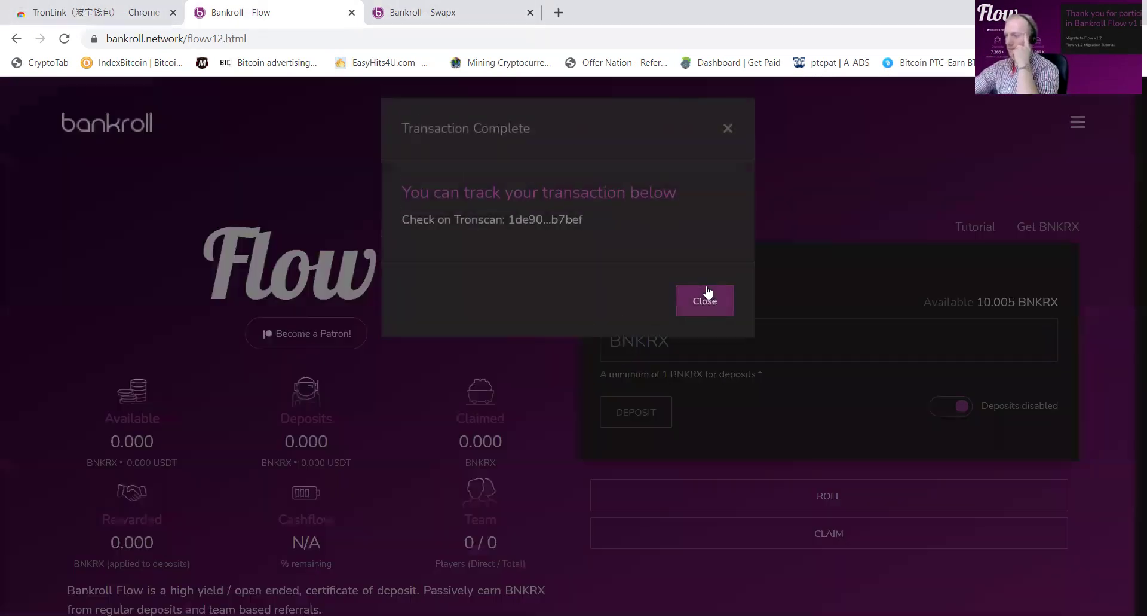
click(705, 299)
text(1)
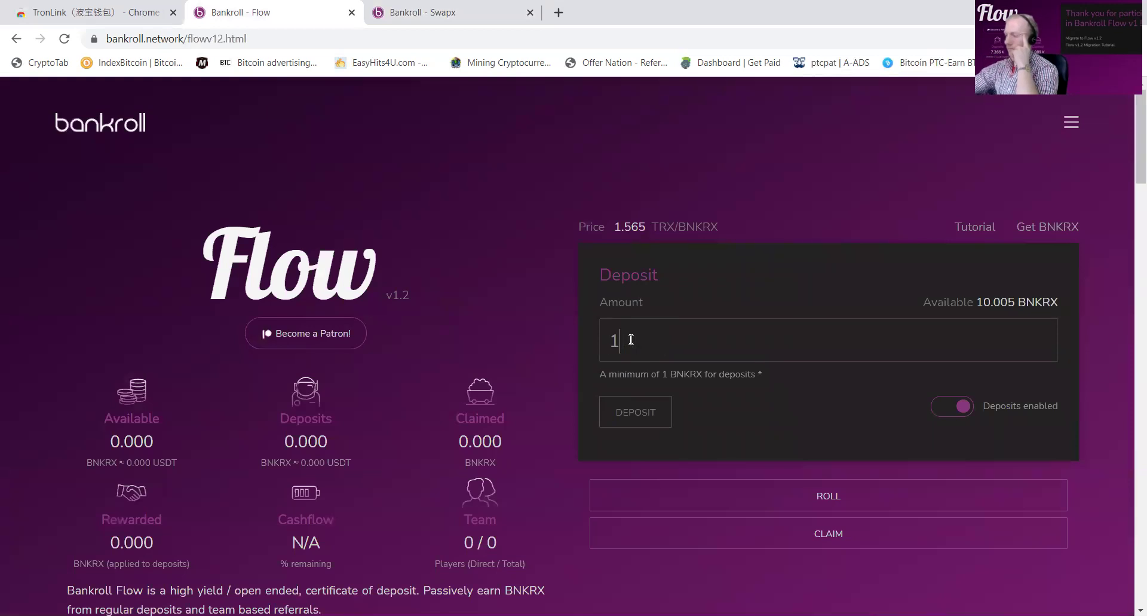
text(0.005)
click(622, 411)
click(705, 322)
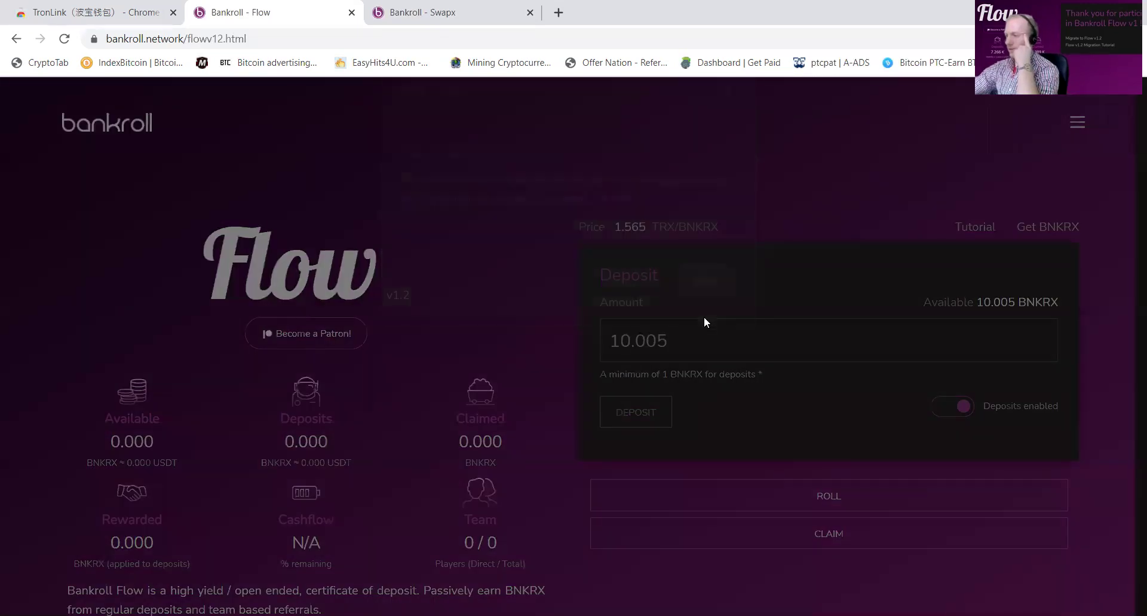
scroll(717, 329, down, 7)
Step: Save tobbie 1's pasted address as the Buddy Address with UPDATE
scroll(718, 328, down, 2)
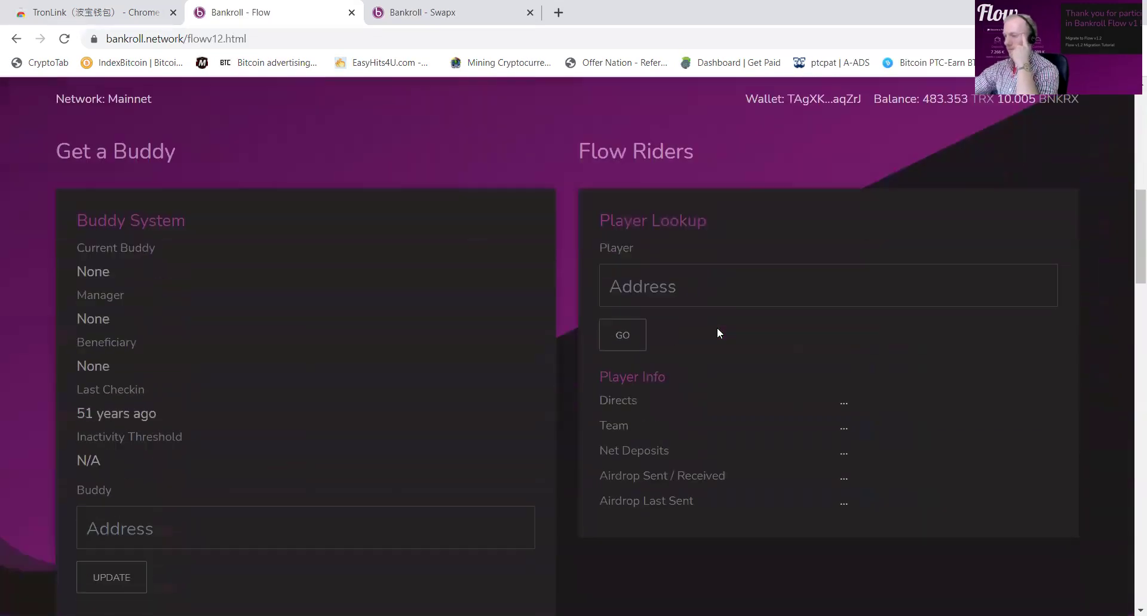
scroll(718, 327, up, 8)
scroll(718, 325, down, 6)
scroll(688, 326, down, 3)
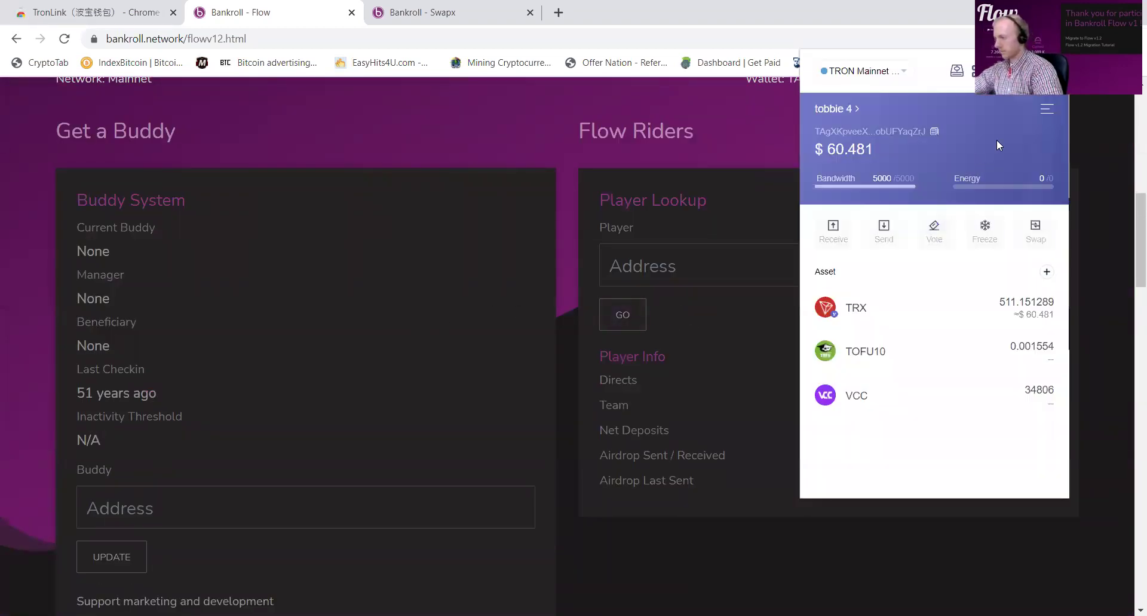
click(335, 507)
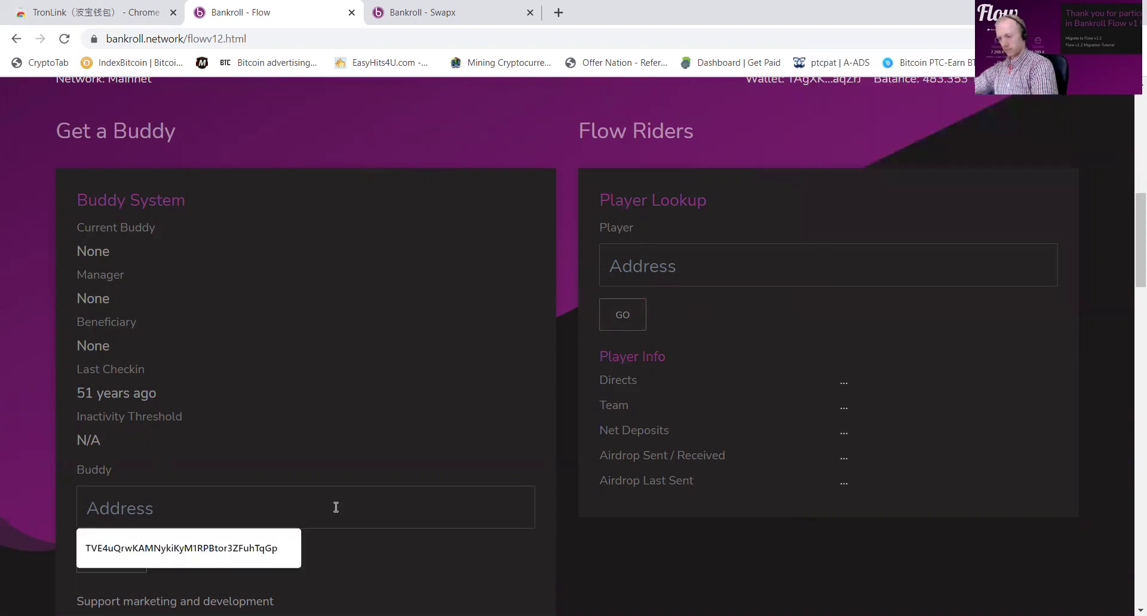
key(ctrl+v)
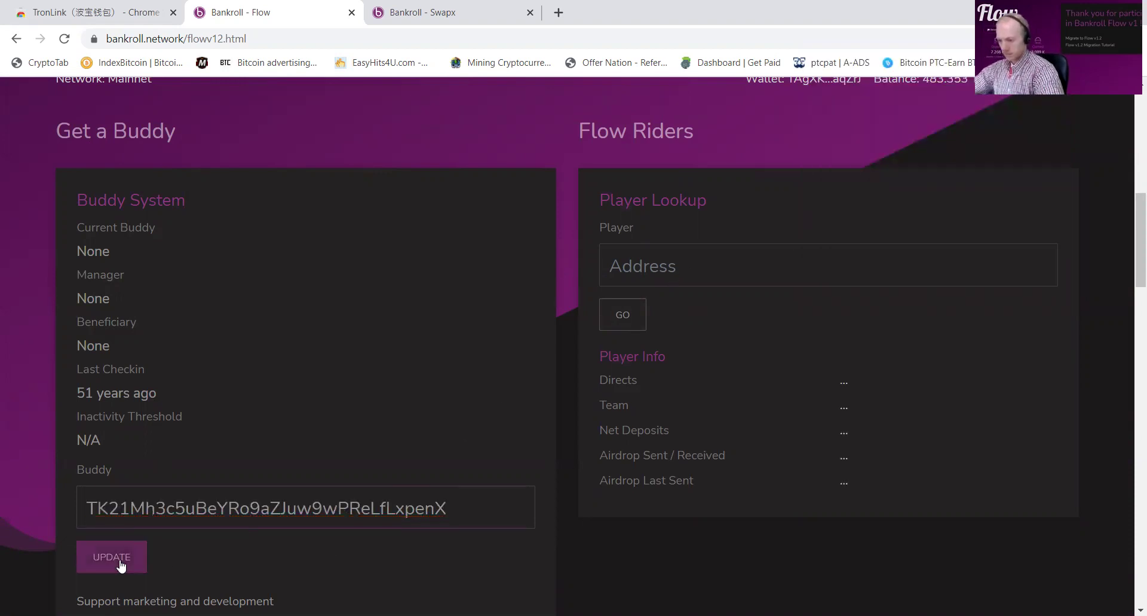
click(123, 561)
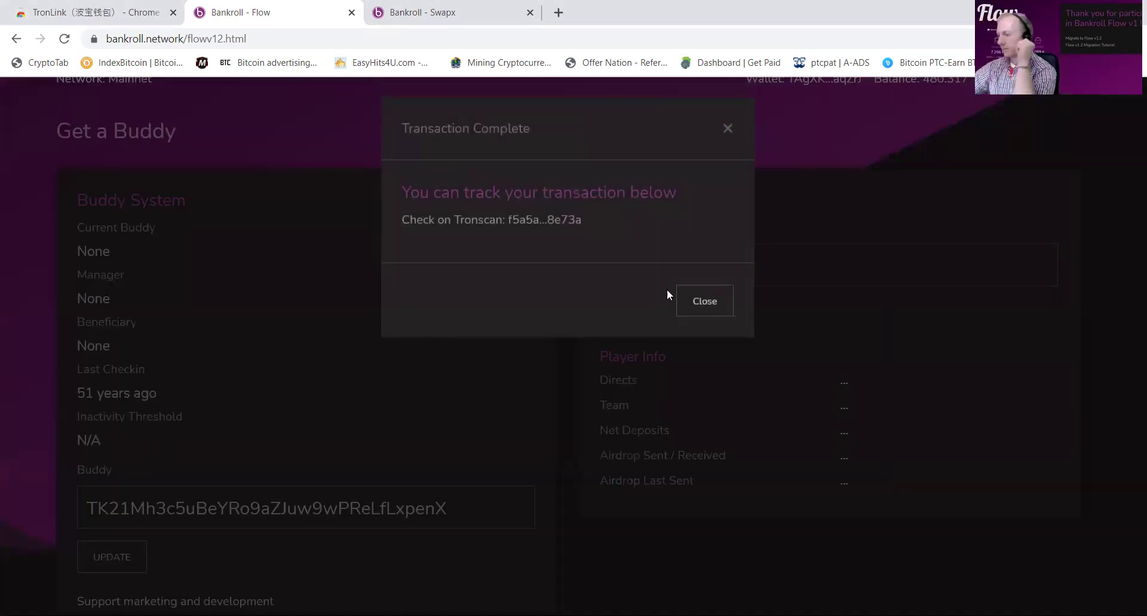
click(708, 300)
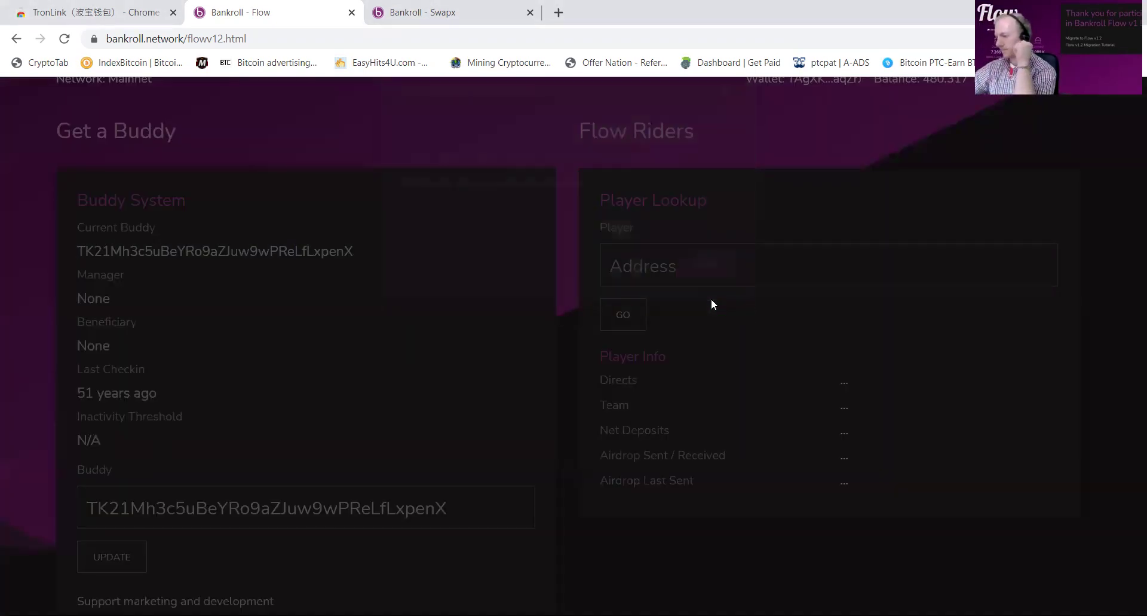
scroll(703, 293, up, 6)
scroll(693, 285, up, 4)
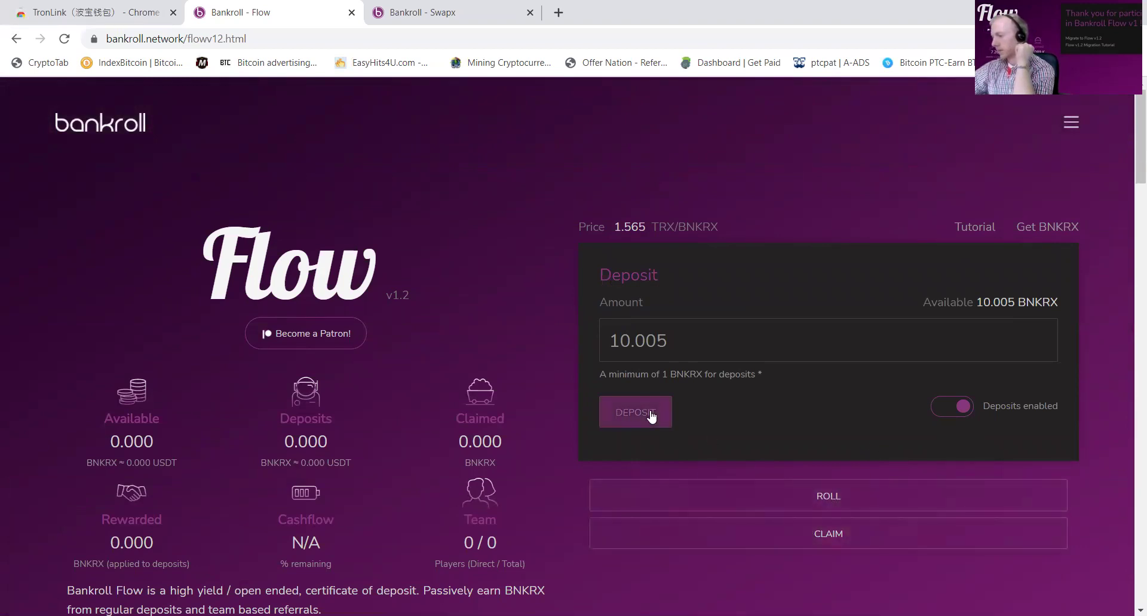
Step: Deposit the 10.005 BNKRX, leaving 0.000 BNKRX available and 448.001 TRX in the wallet
click(617, 411)
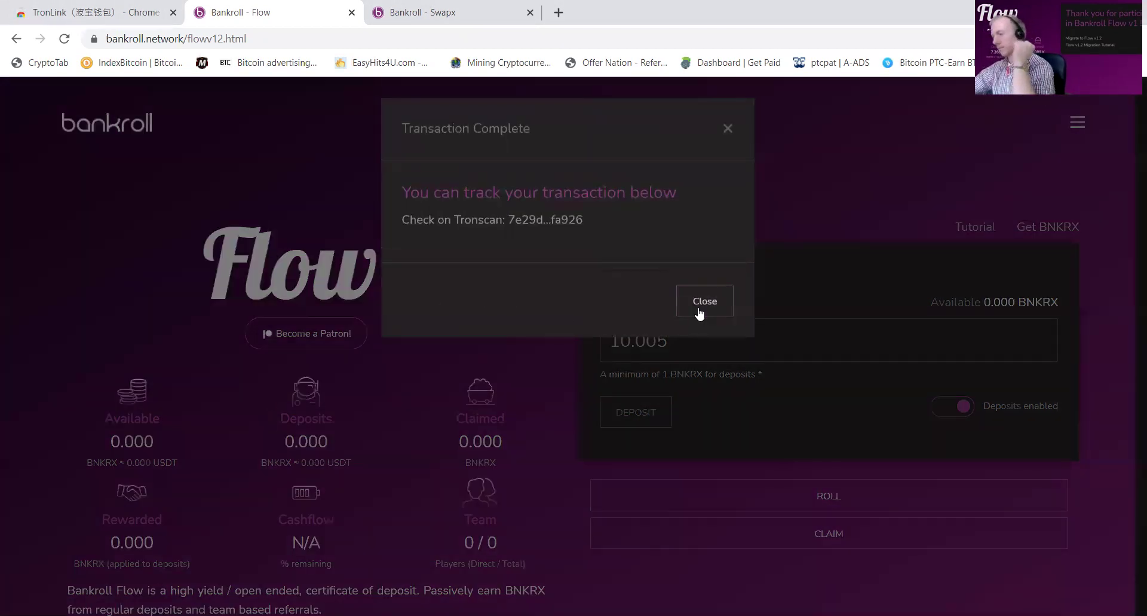
click(705, 303)
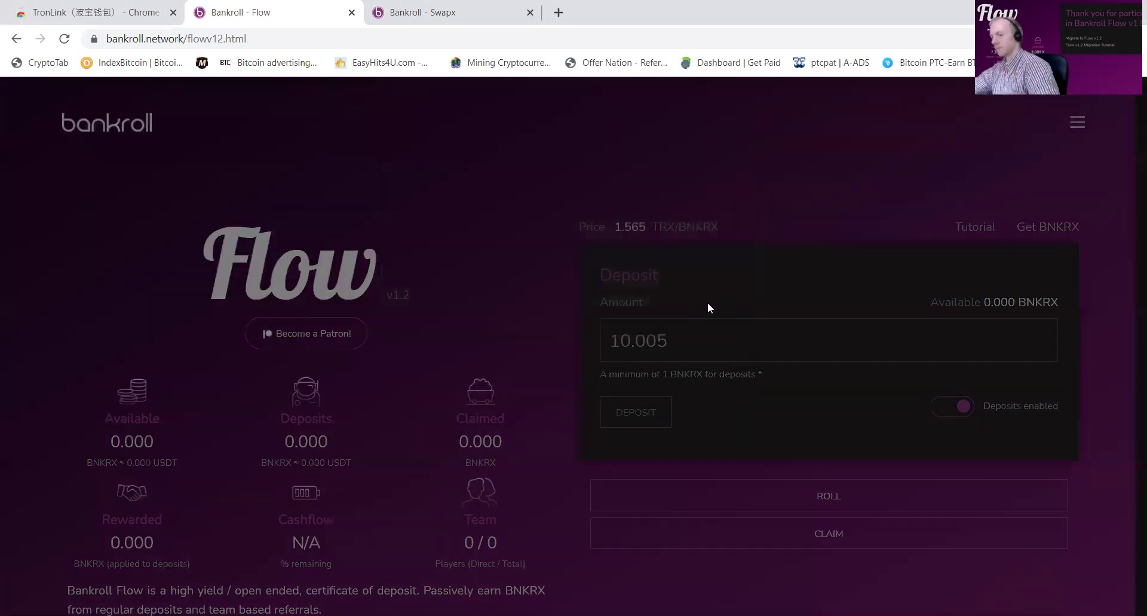
scroll(572, 316, down, 10)
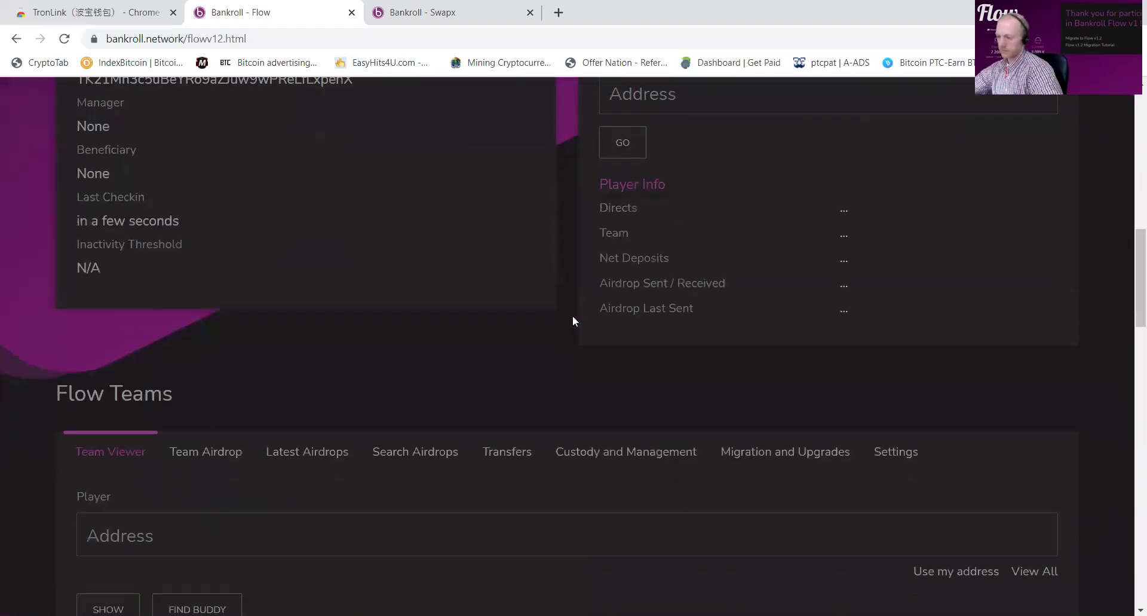
scroll(573, 314, down, 3)
scroll(717, 261, up, 14)
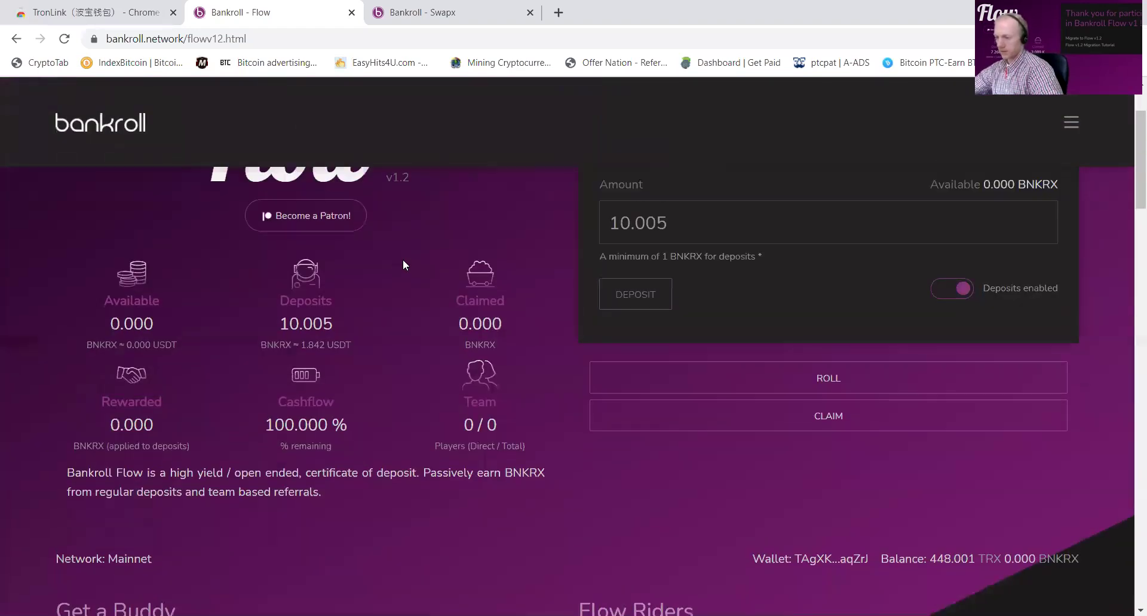
scroll(684, 376, down, 13)
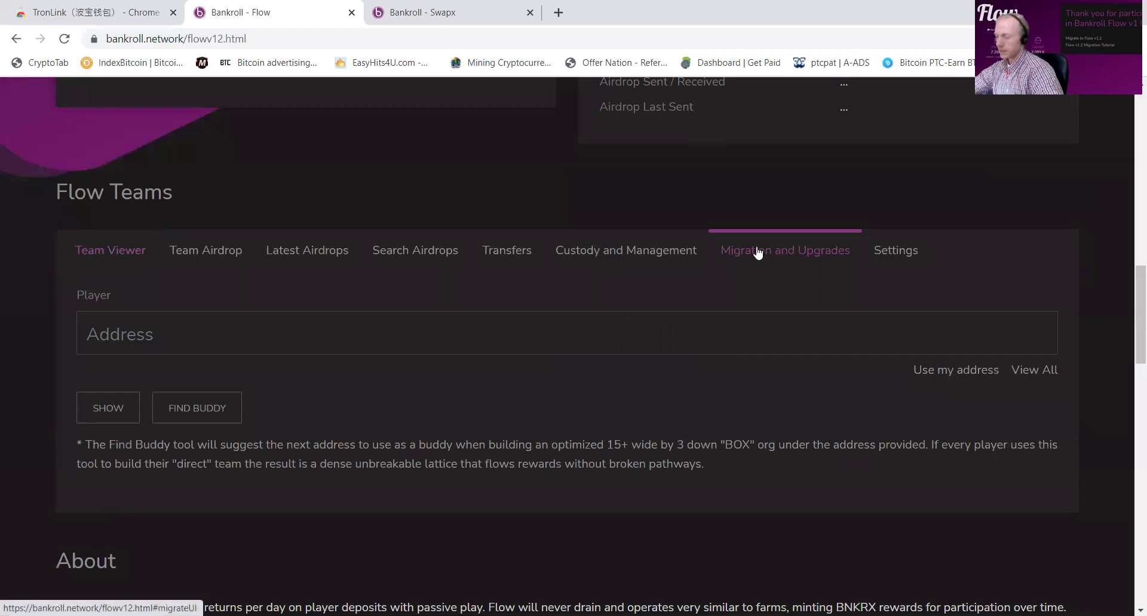
Step: Migrate the v1 balance into Flow v1.2 at your own address and confirm Deposits read 21.005
click(758, 253)
click(1037, 399)
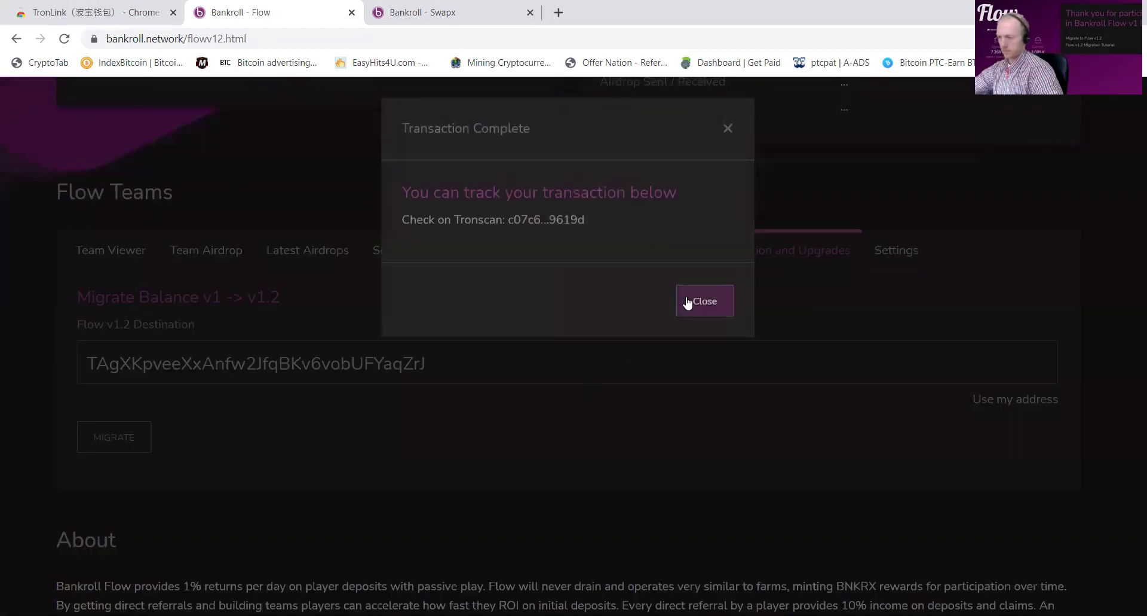
click(699, 302)
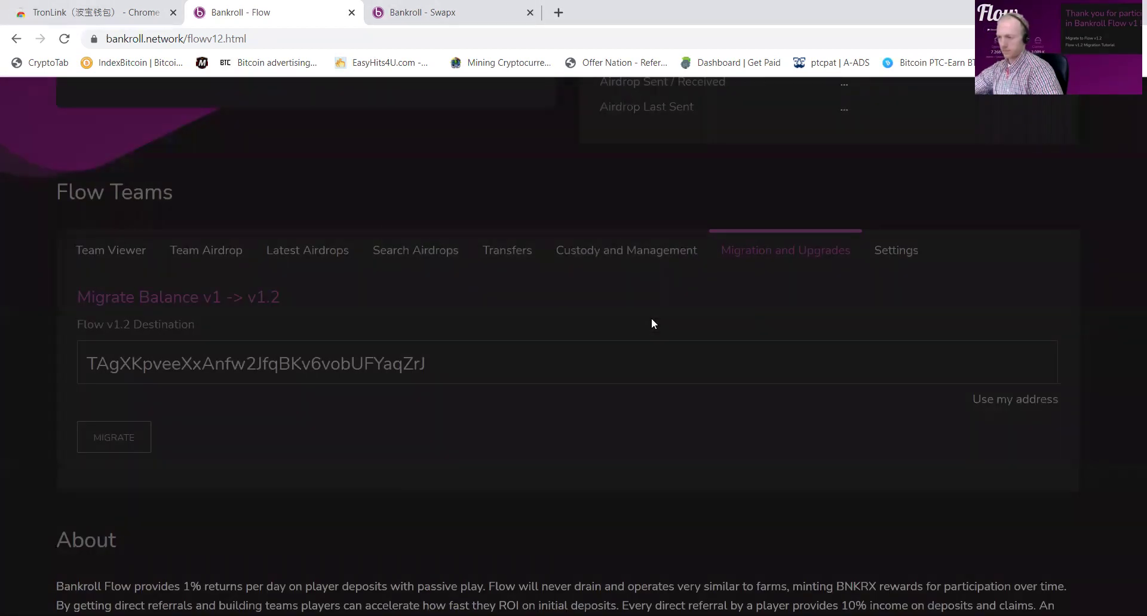
scroll(245, 350, up, 15)
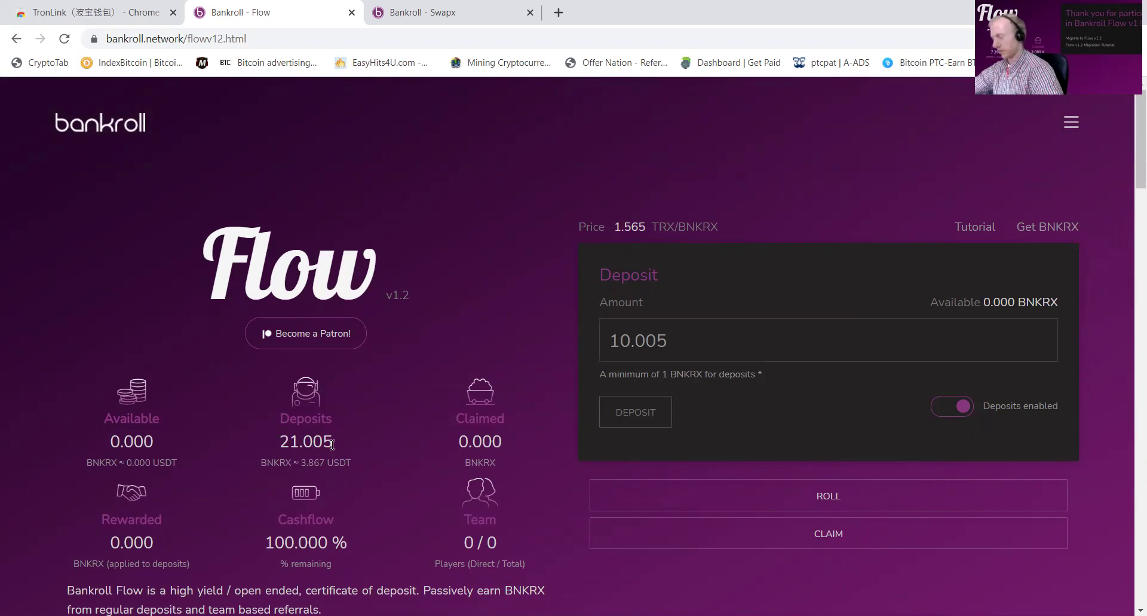
scroll(415, 361, down, 1)
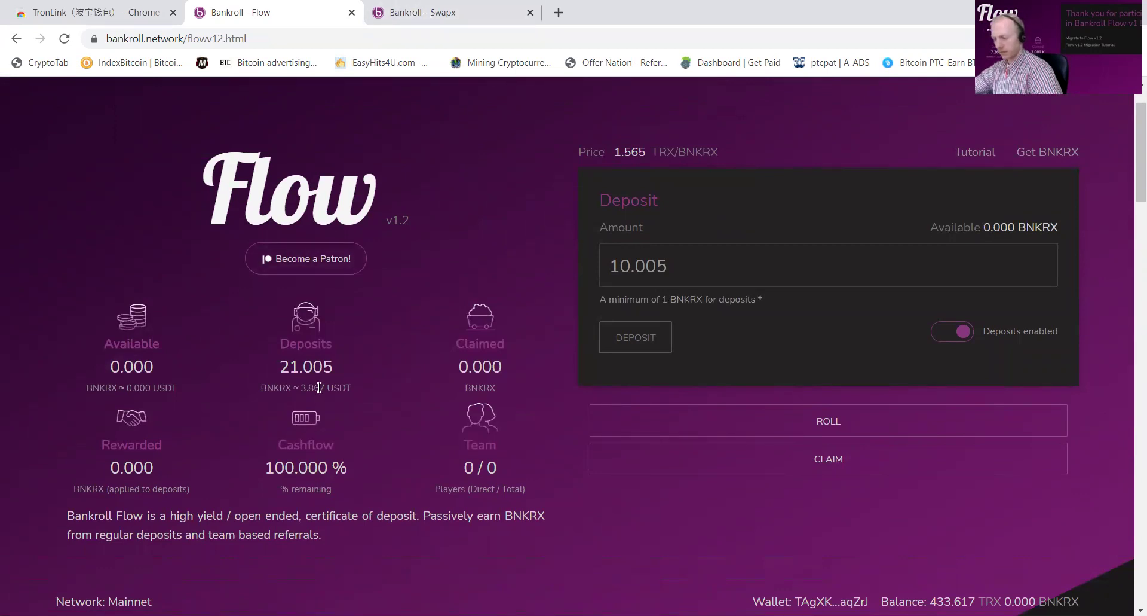
scroll(338, 364, down, 6)
scroll(353, 341, up, 6)
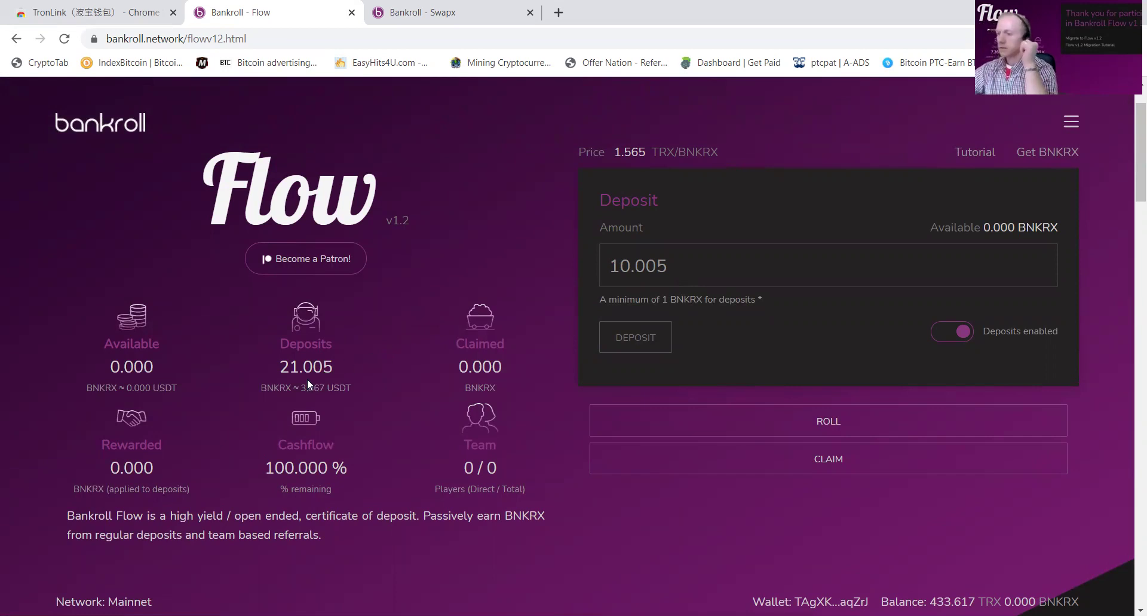
scroll(306, 192, down, 3)
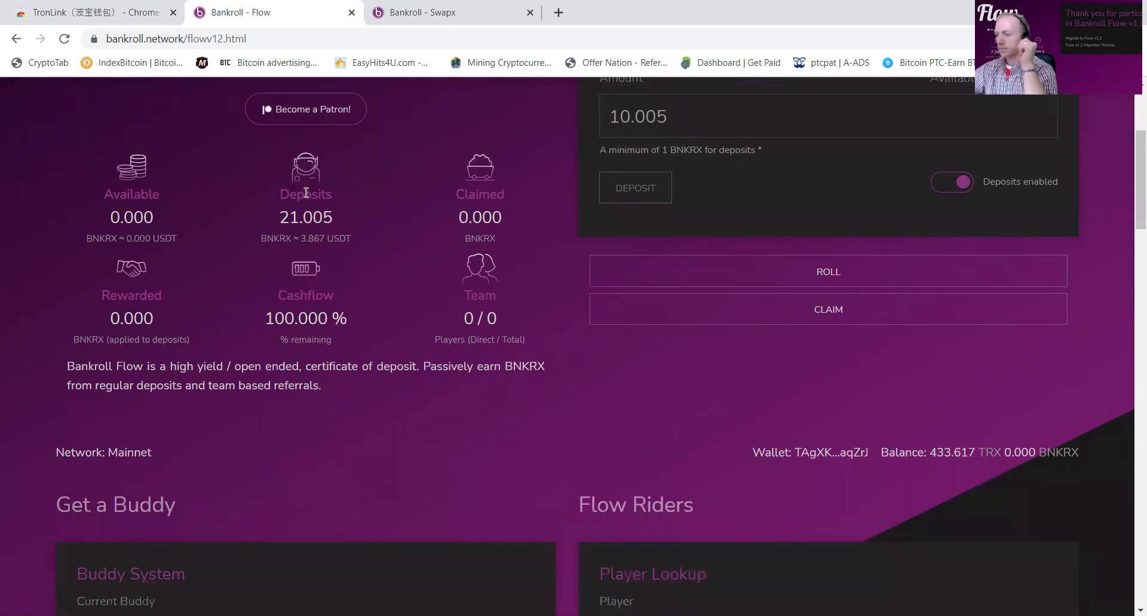
Step: Open the original Bankroll Flow page in a new tab
click(560, 13)
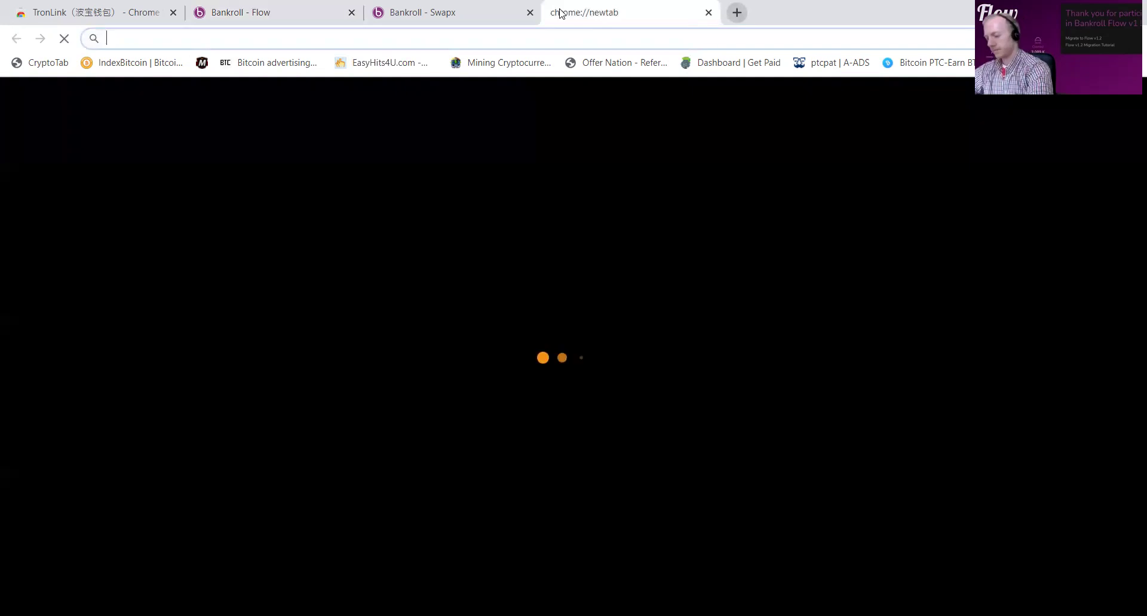
text(flo)
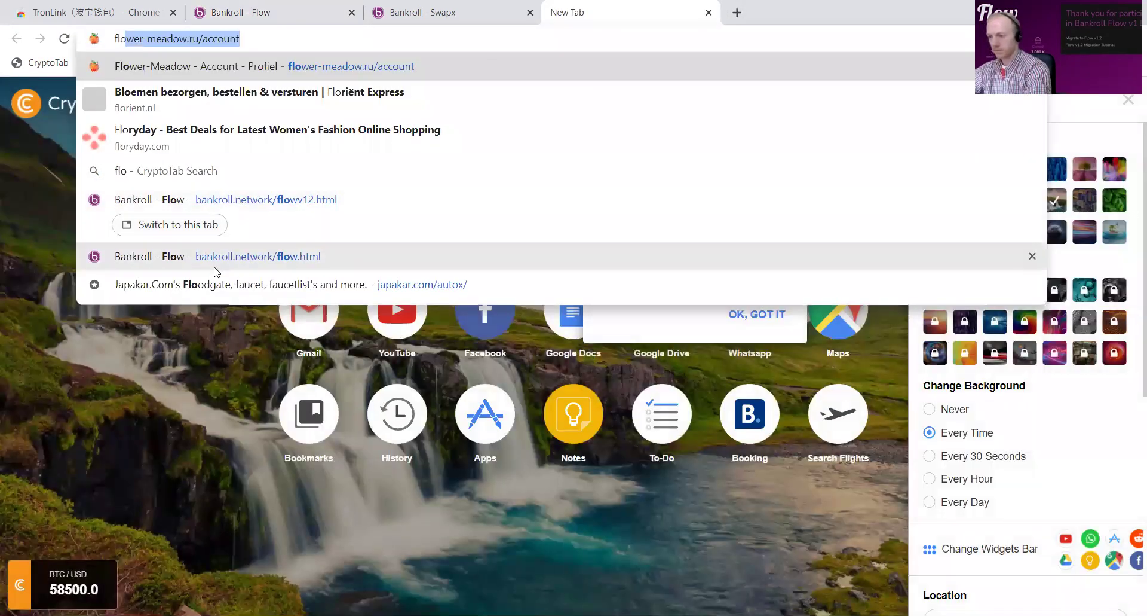
click(217, 257)
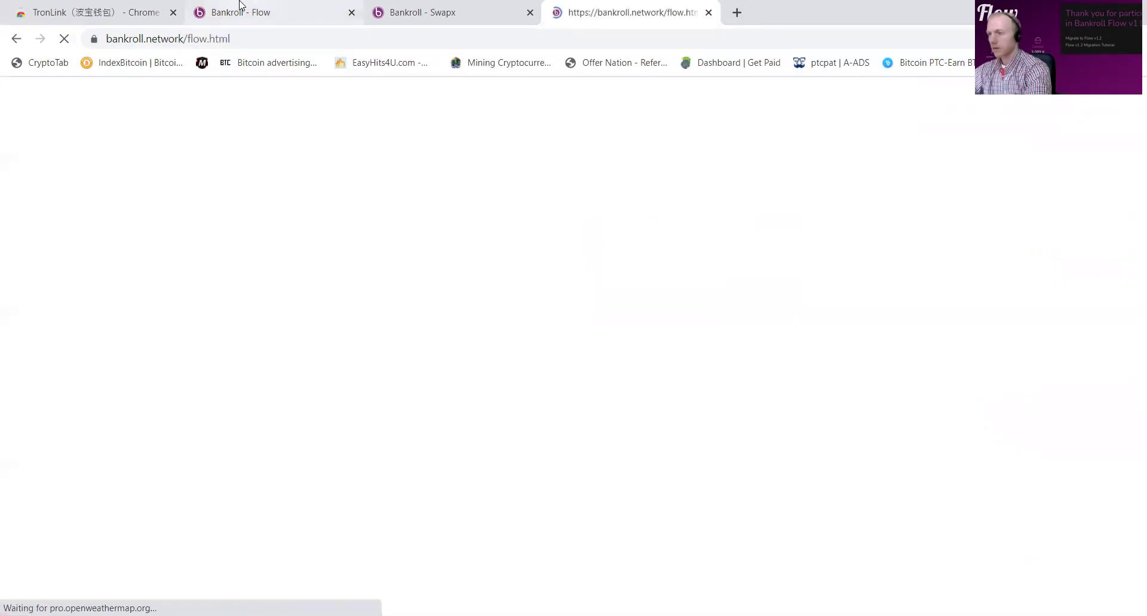
scroll(364, 217, down, 10)
scroll(370, 228, down, 2)
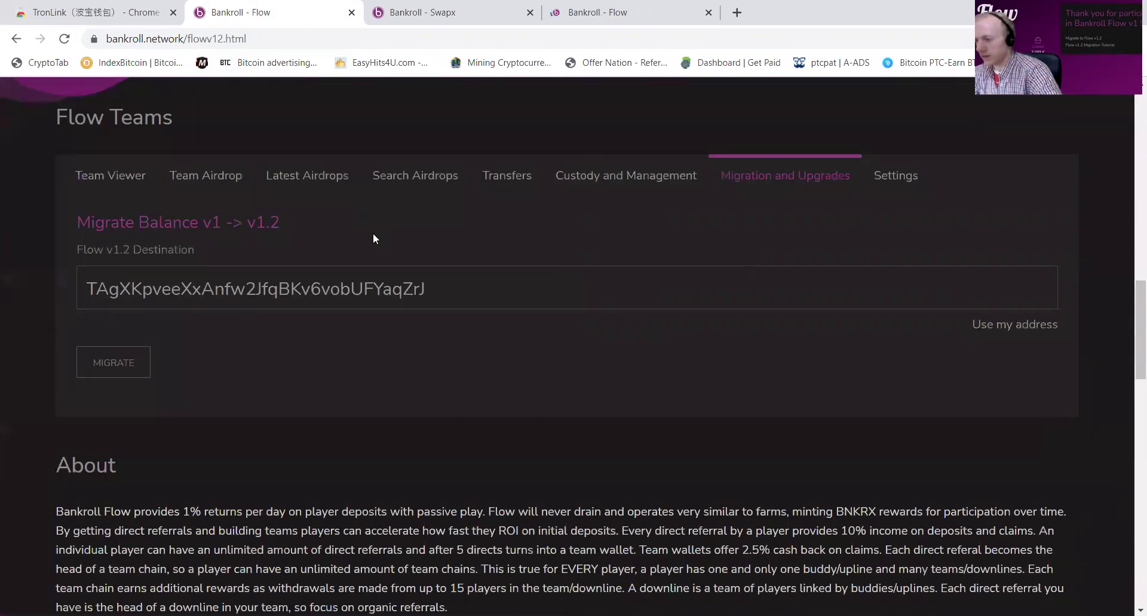
Step: Transfer the whole deposit balance to the saved address and check the wallet's 428.62 TRX
click(506, 175)
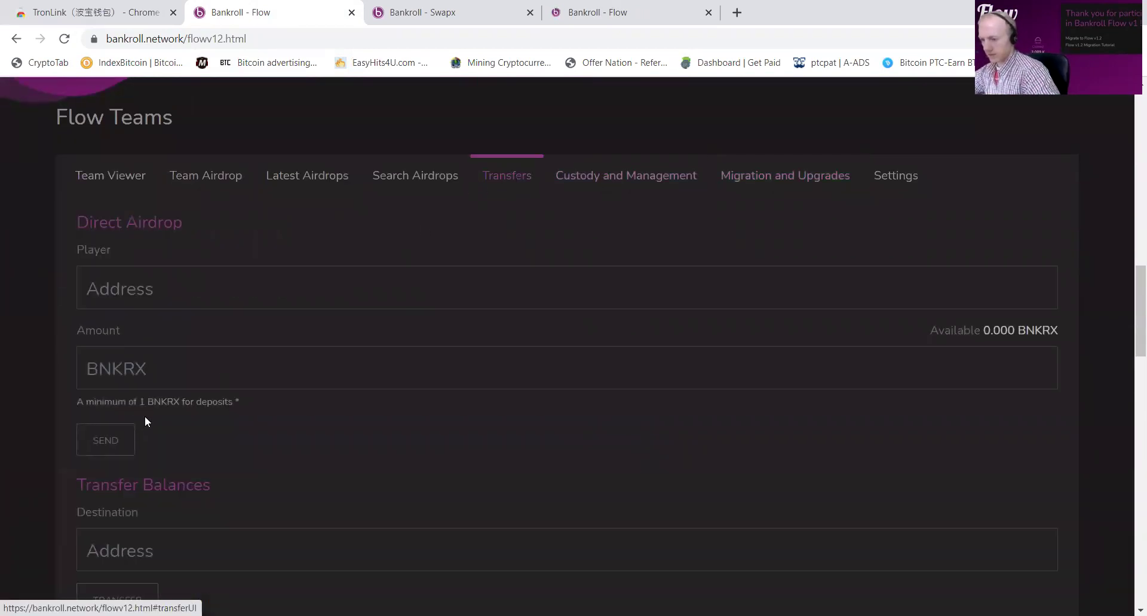
scroll(144, 415, down, 5)
click(118, 325)
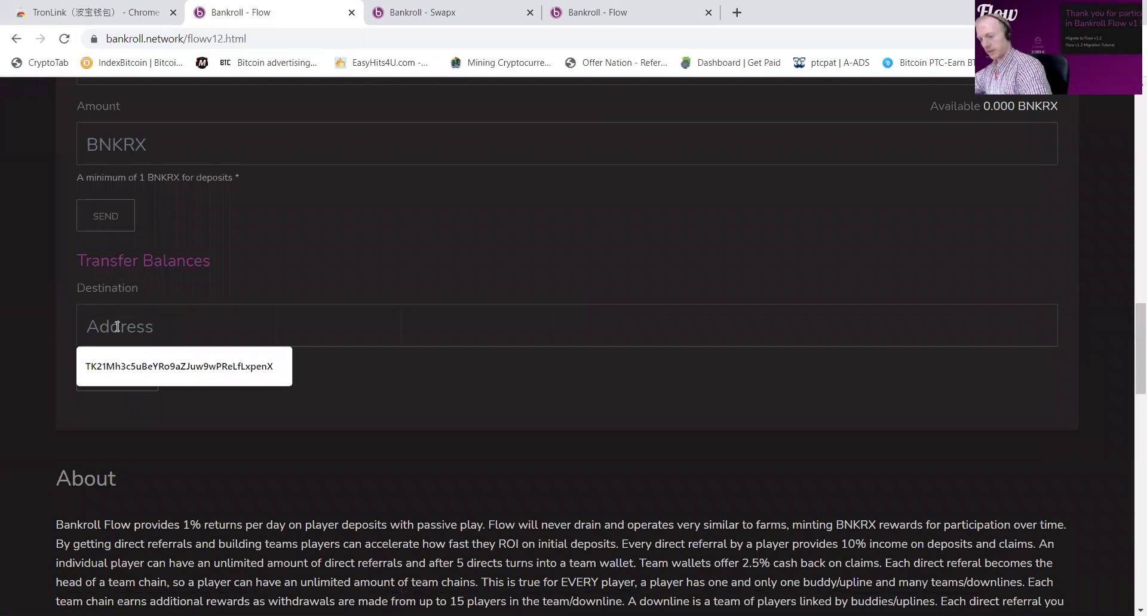
click(126, 365)
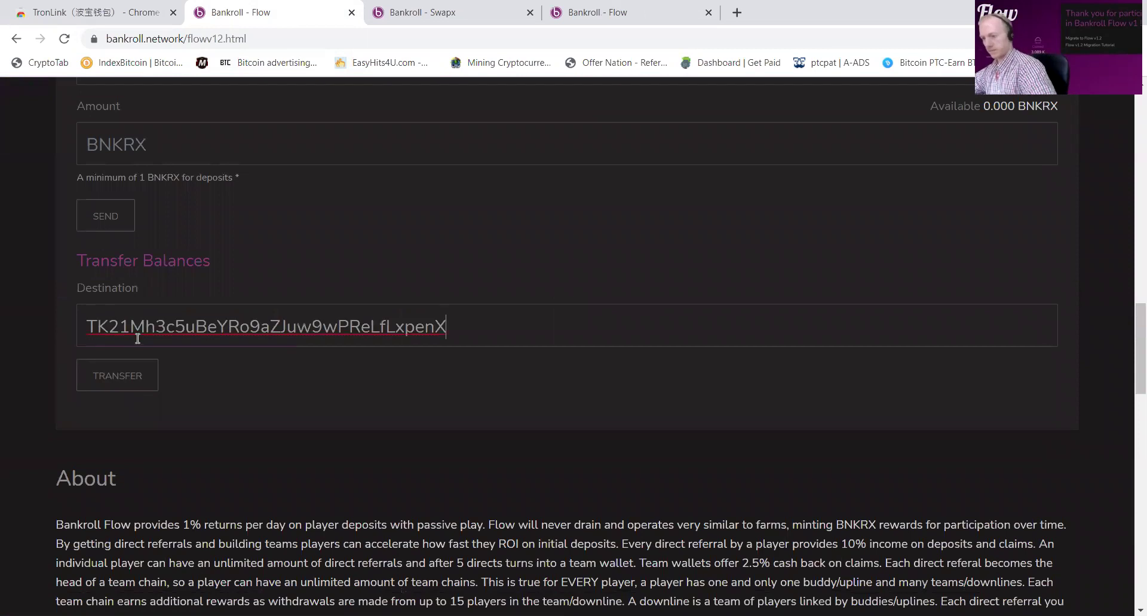
click(138, 375)
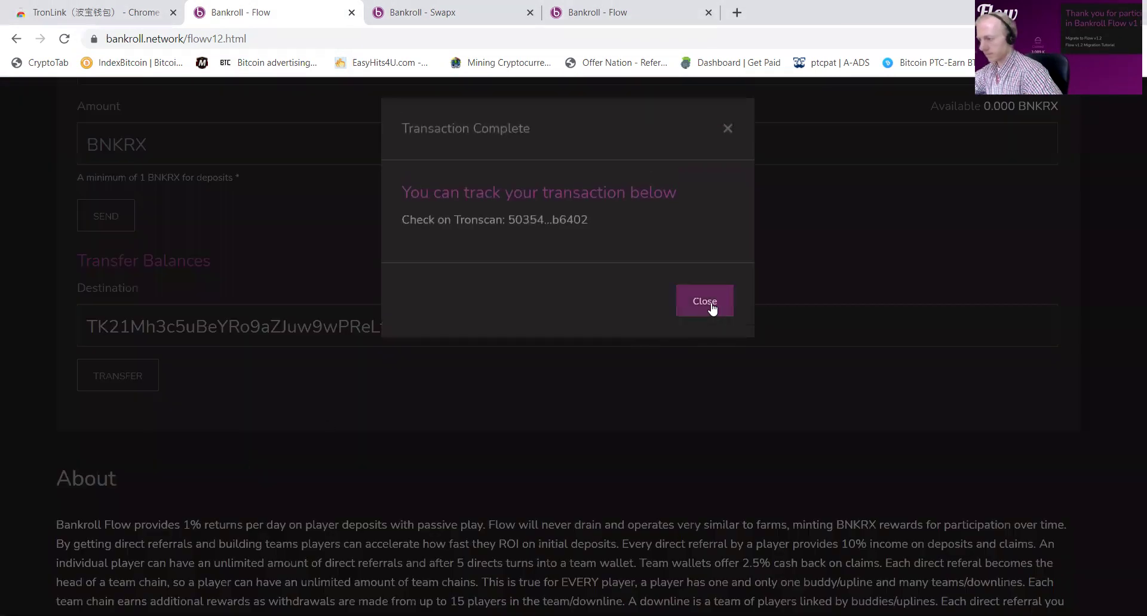
click(708, 308)
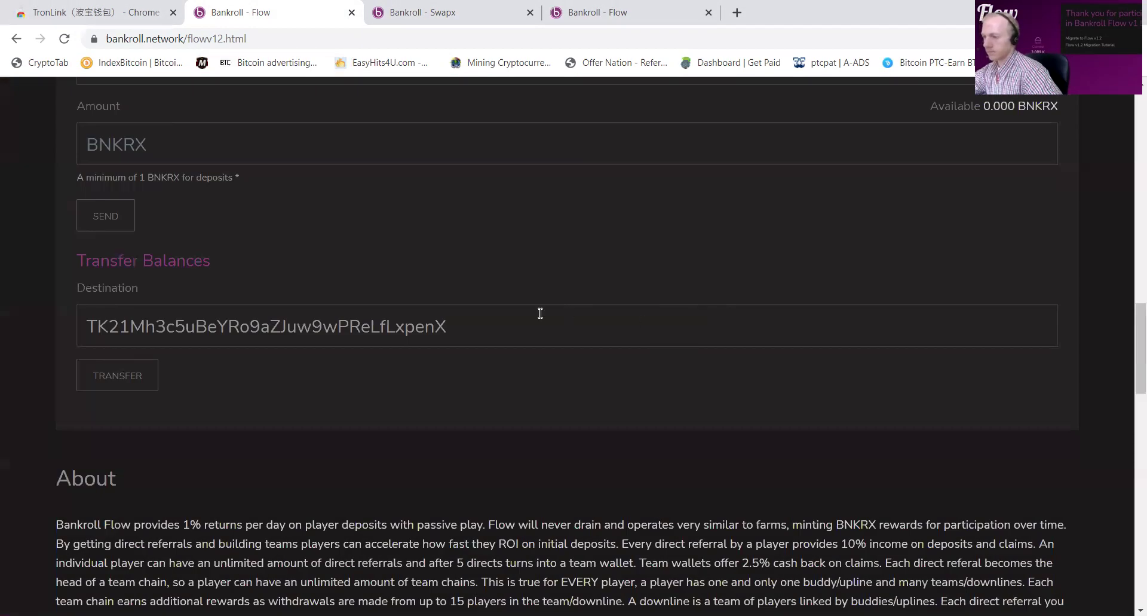
scroll(556, 308, up, 15)
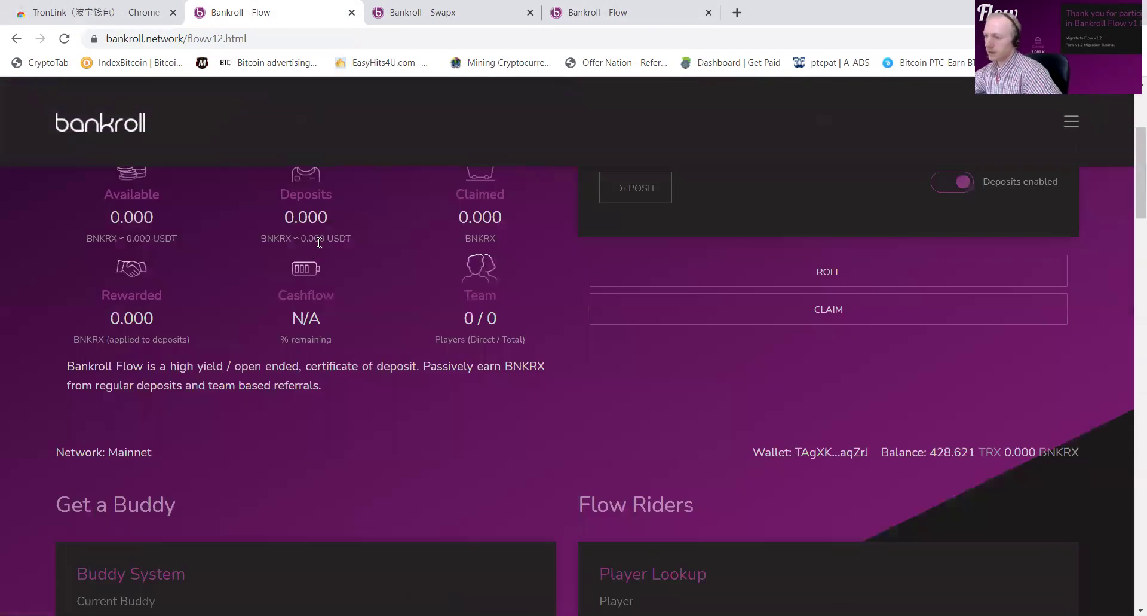
scroll(868, 192, up, 4)
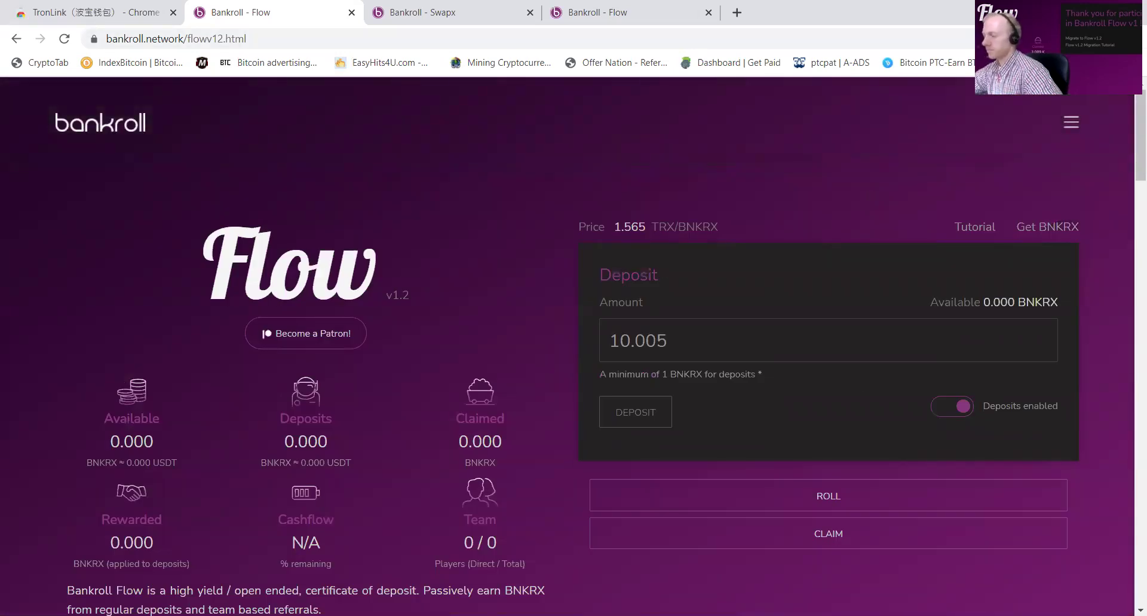
click(986, 38)
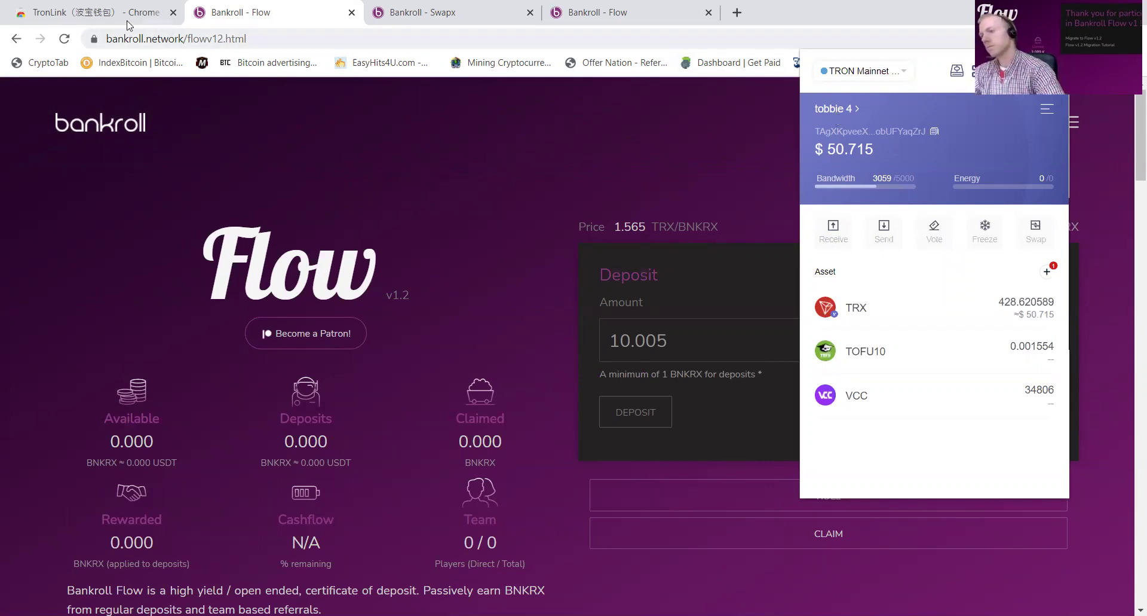
Step: Look up on CoinGecko that 15 TRX is worth about 1.78 USD, then close that tab
click(736, 15)
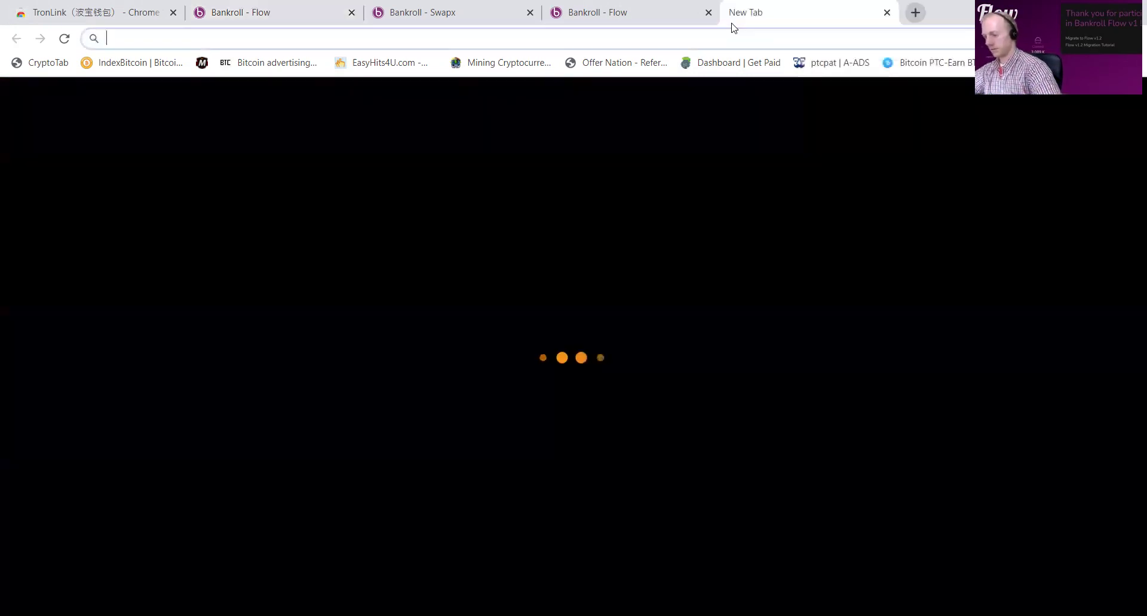
text(coing)
key(Return)
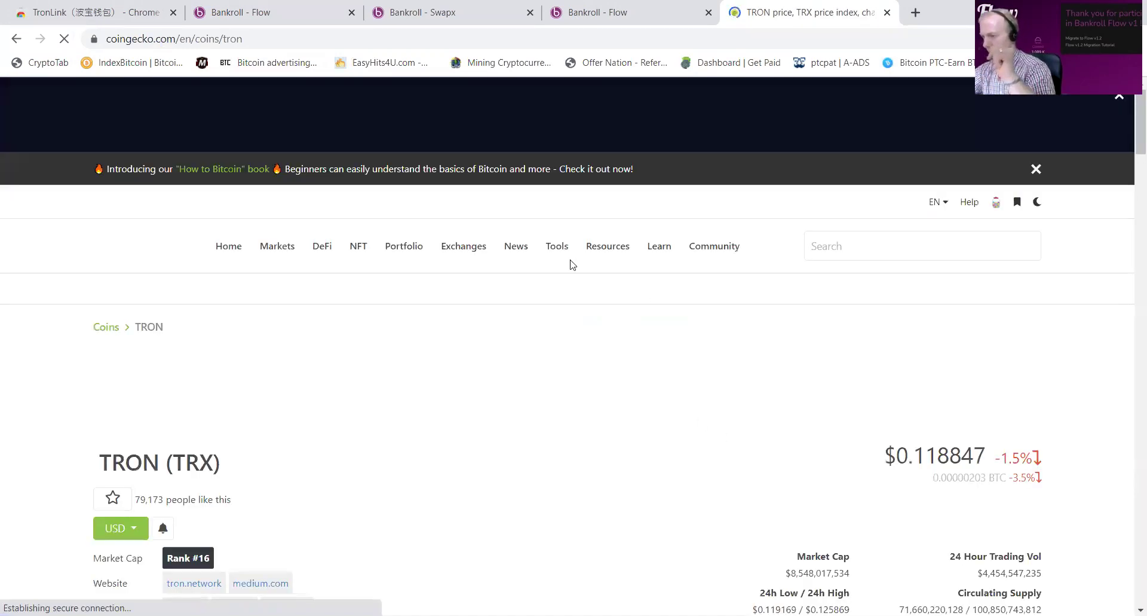
scroll(576, 281, down, 5)
click(446, 316)
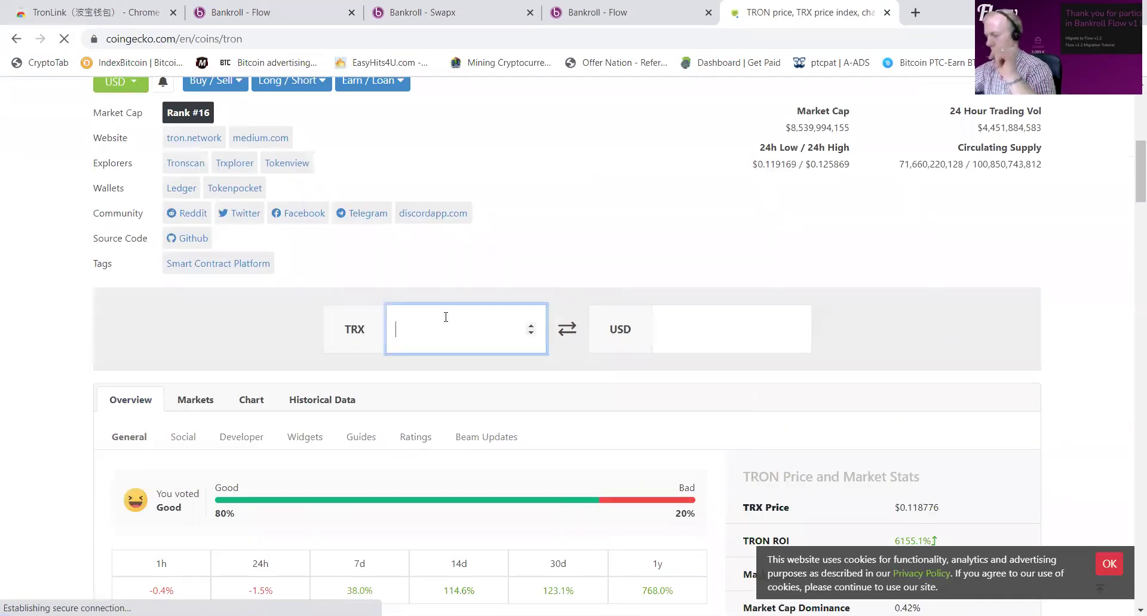
text(15)
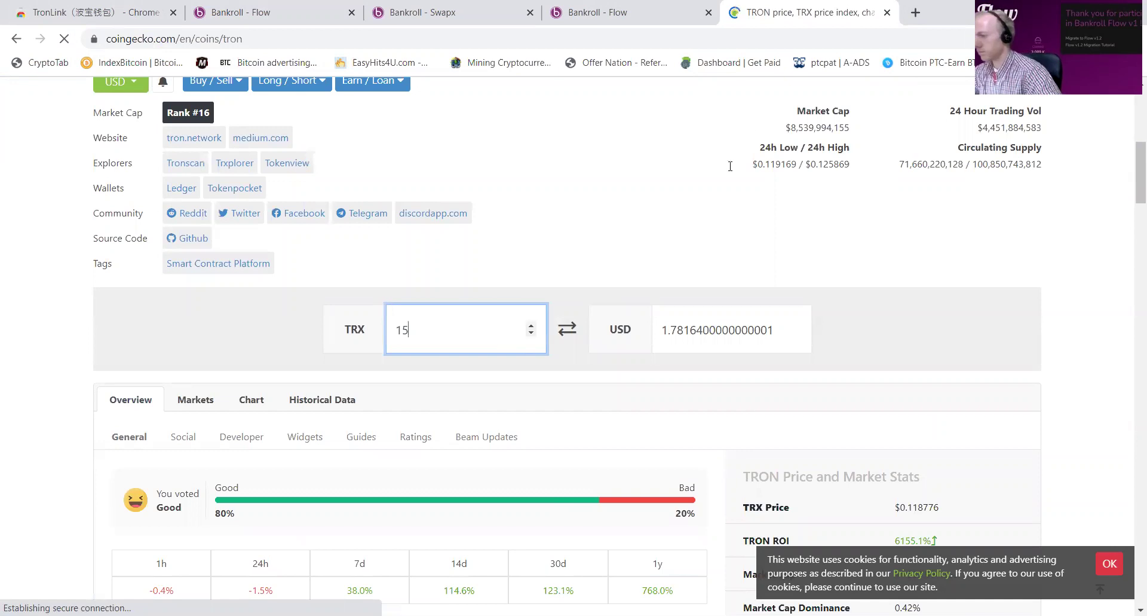
click(887, 13)
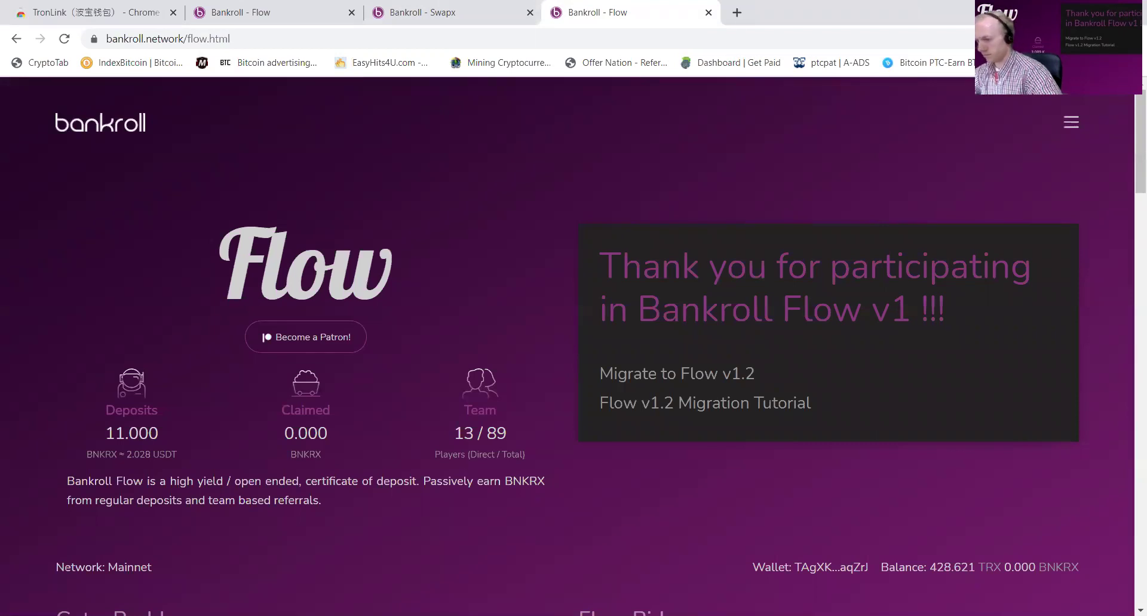
Step: Switch TronLink to tobbie 5 and reload Flow to show its 11.000 deposits and 83.736 TRX
click(1058, 38)
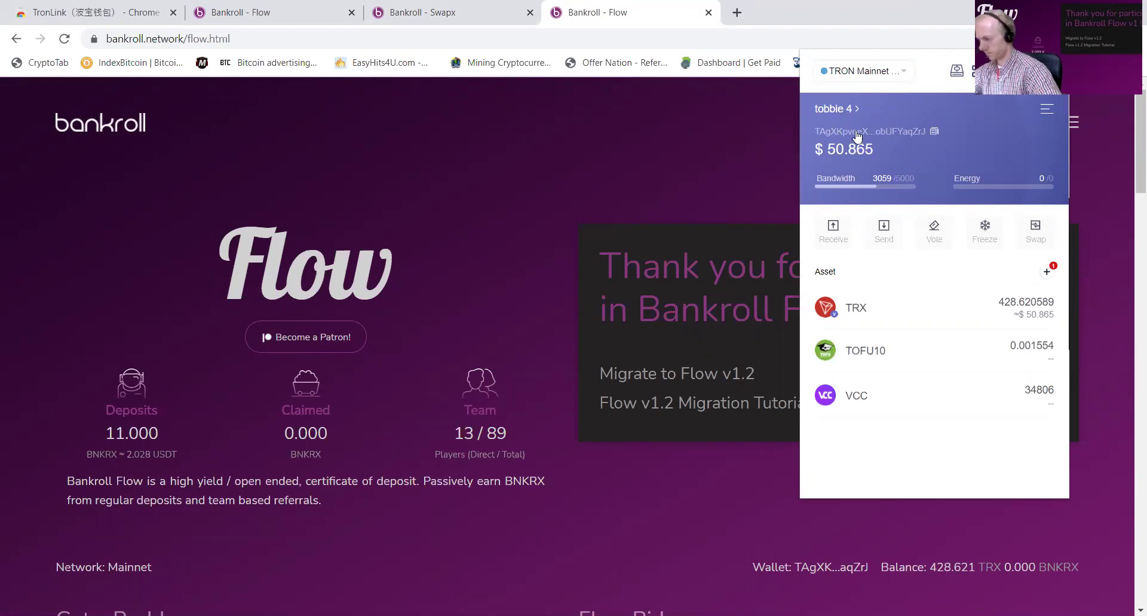
click(847, 113)
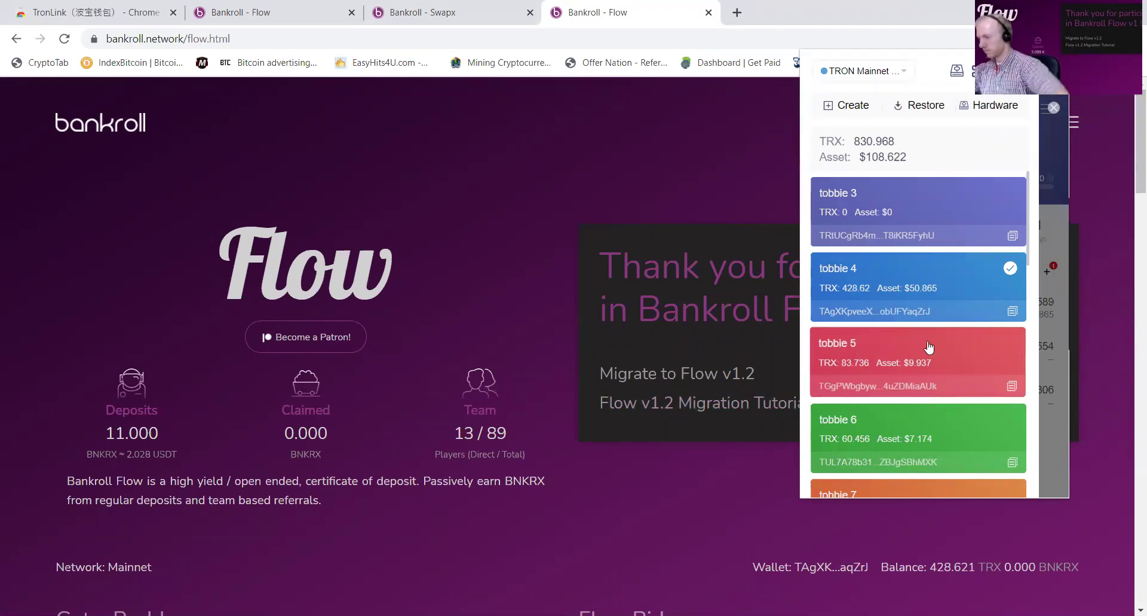
click(1011, 386)
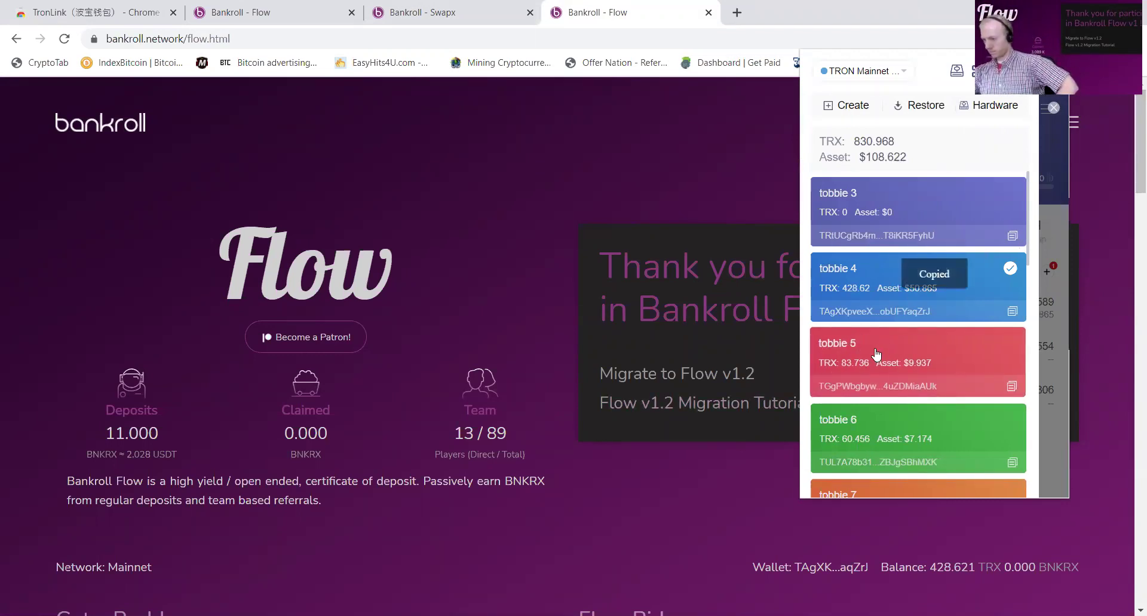
click(876, 354)
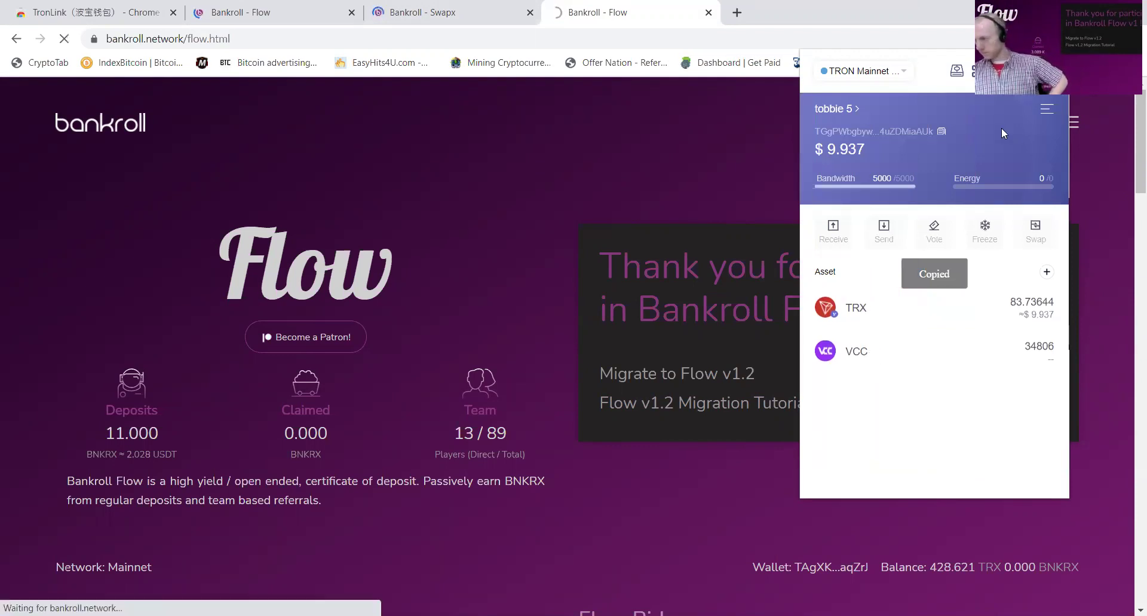
click(1028, 71)
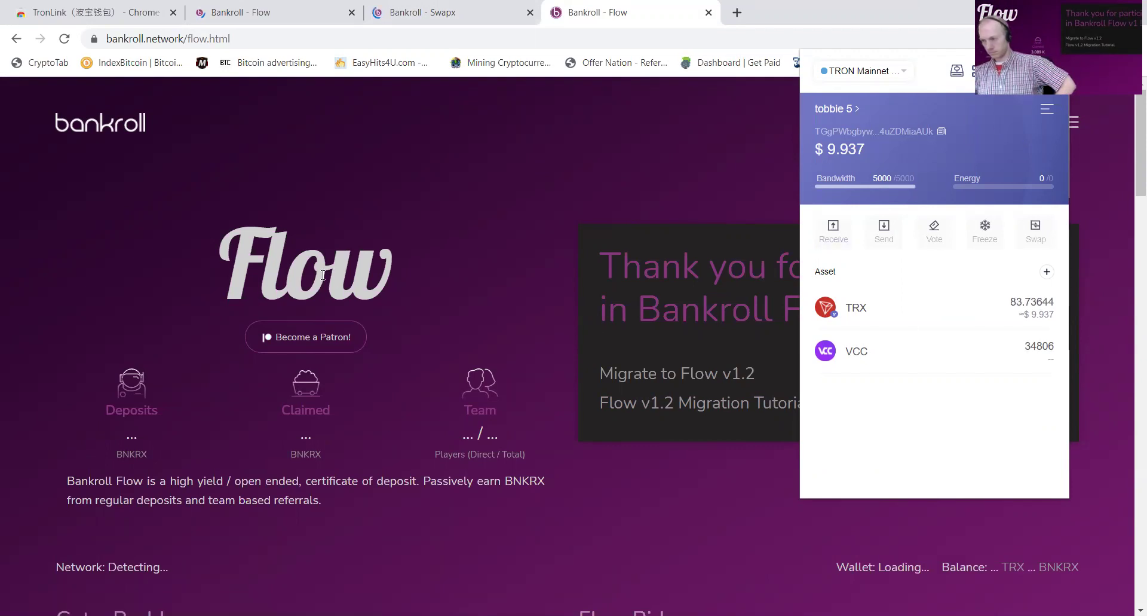
click(63, 39)
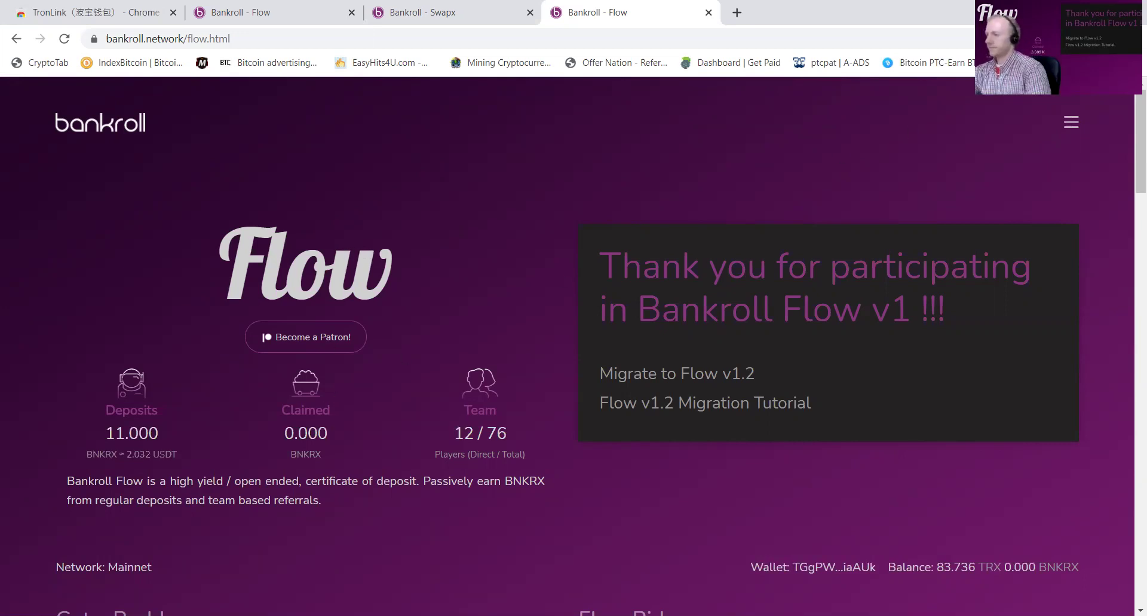
click(1061, 38)
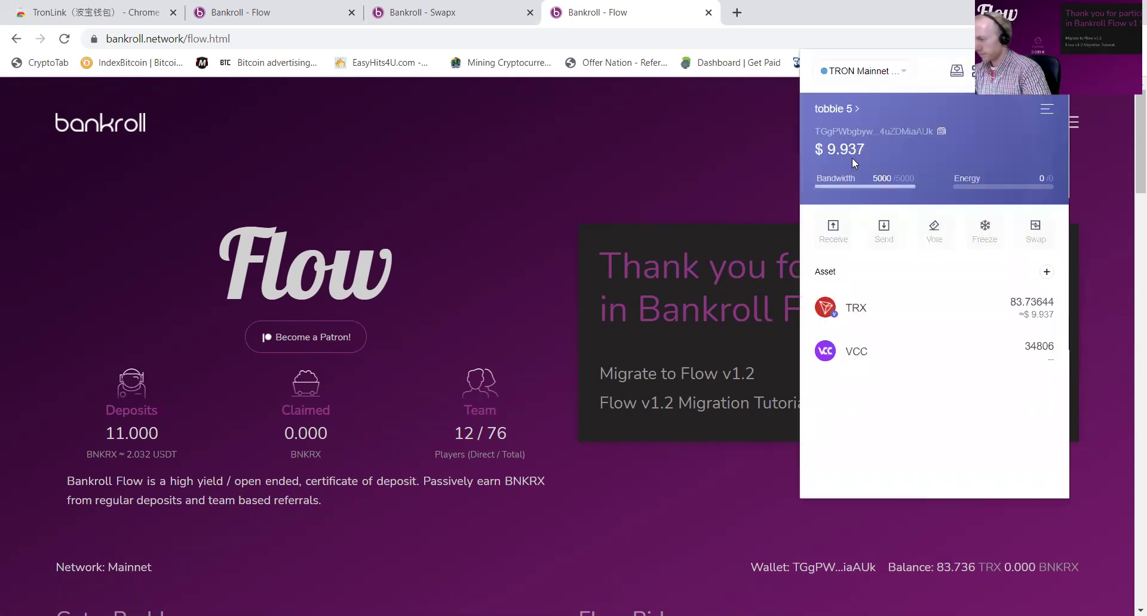
Step: Cycle TronLink through tobbie 6, 7 and 8, ending on the empty tobbie 10, reviewing each Flow page
click(842, 111)
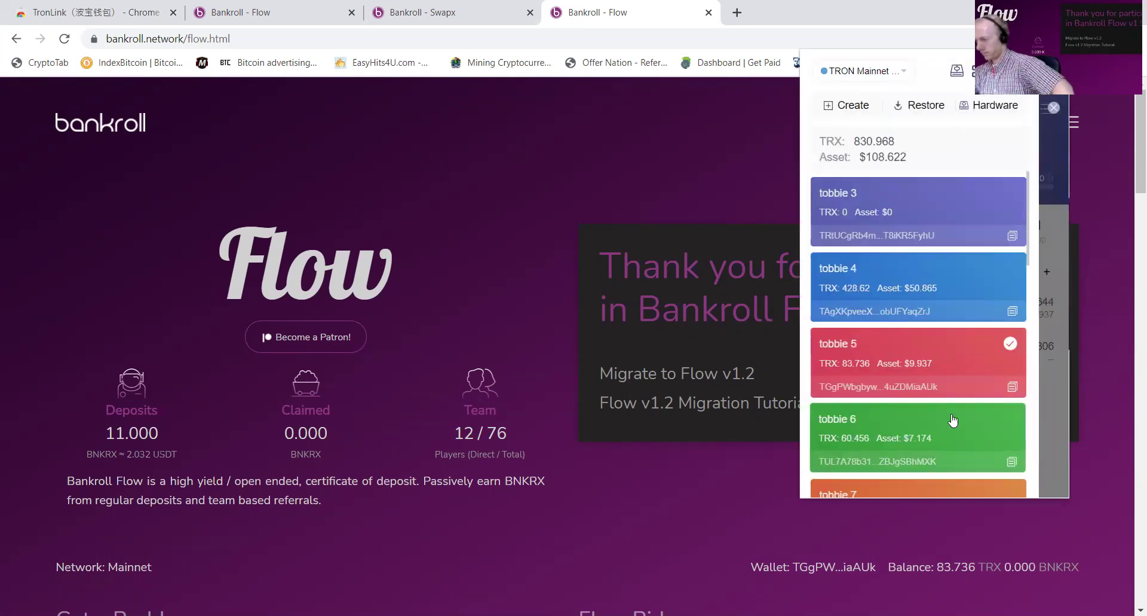
click(885, 429)
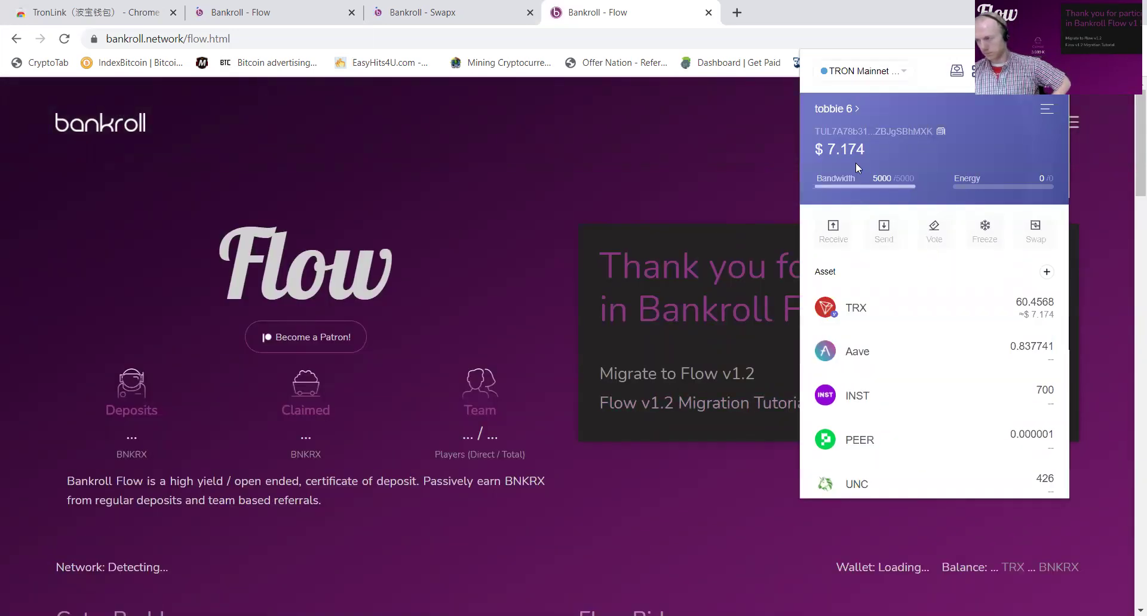
click(847, 113)
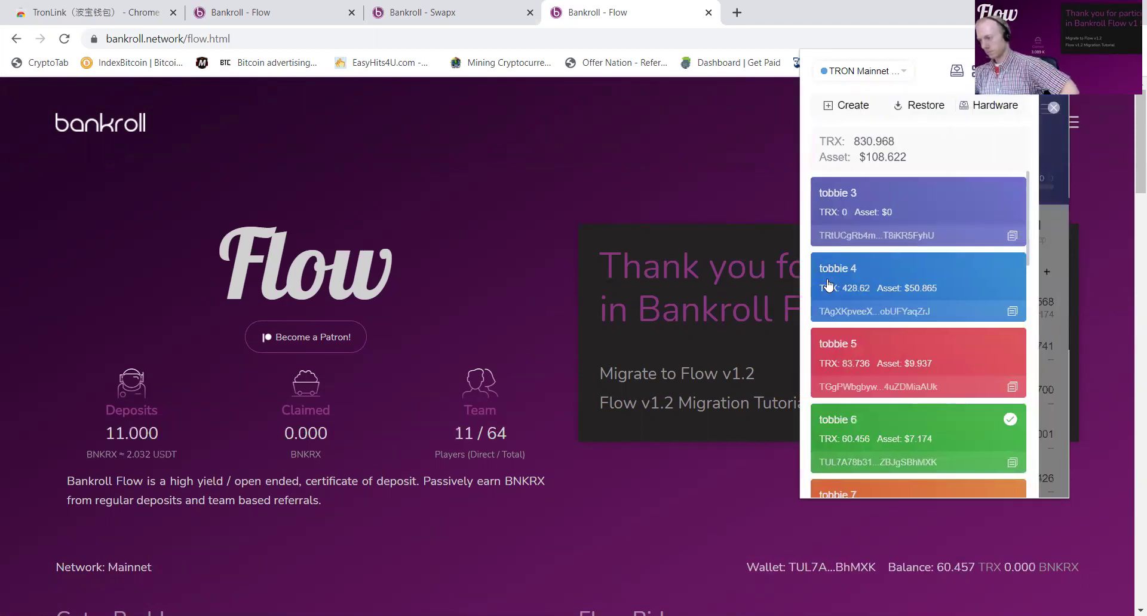
scroll(868, 355, down, 2)
click(868, 357)
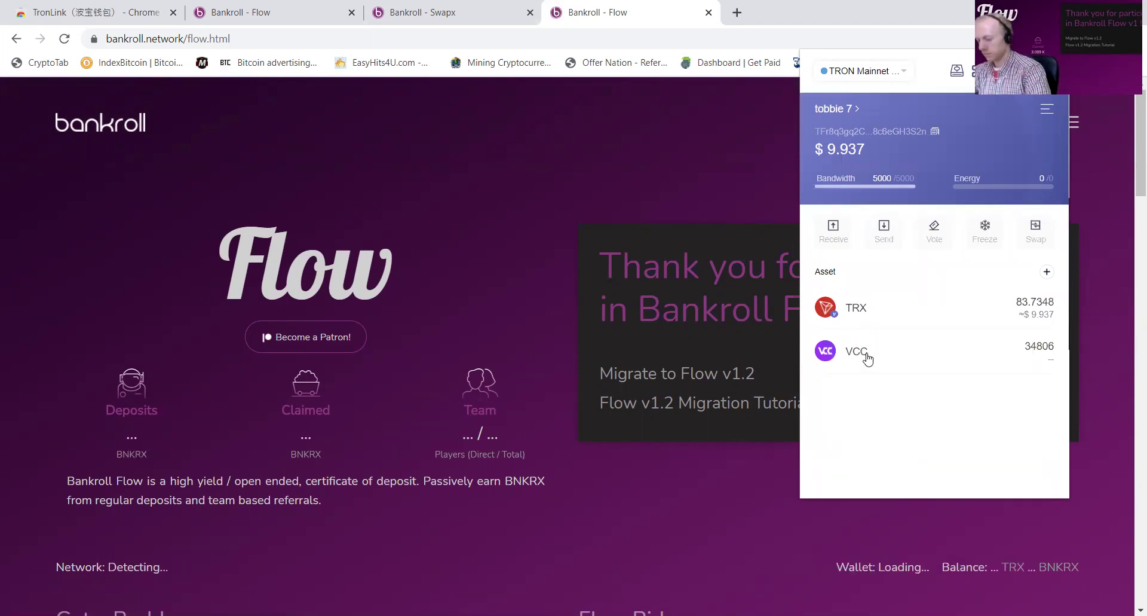
click(842, 110)
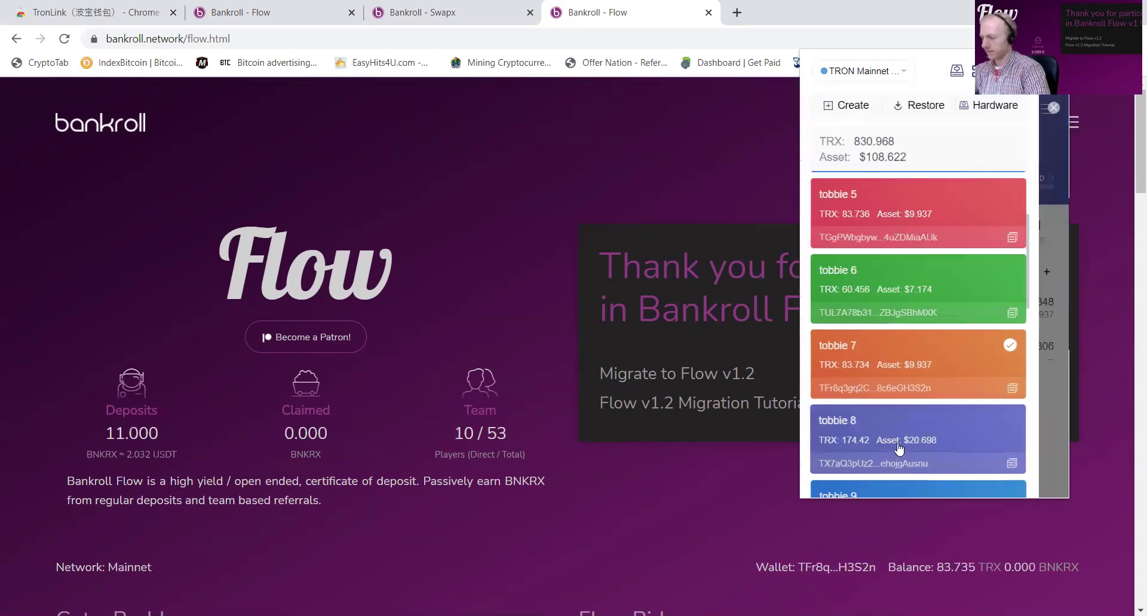
click(899, 447)
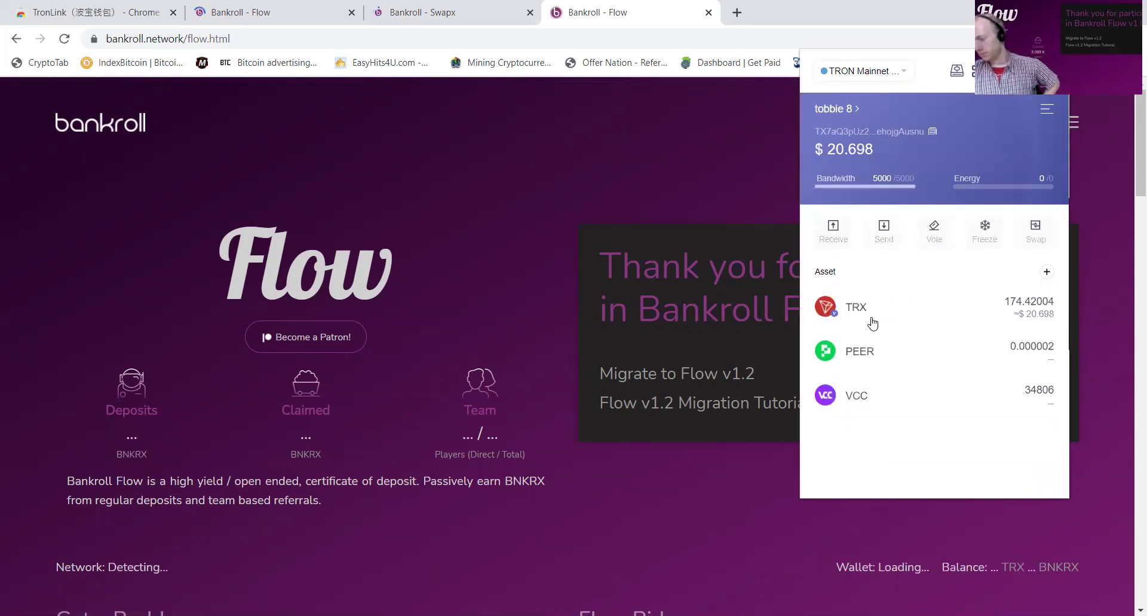
click(835, 114)
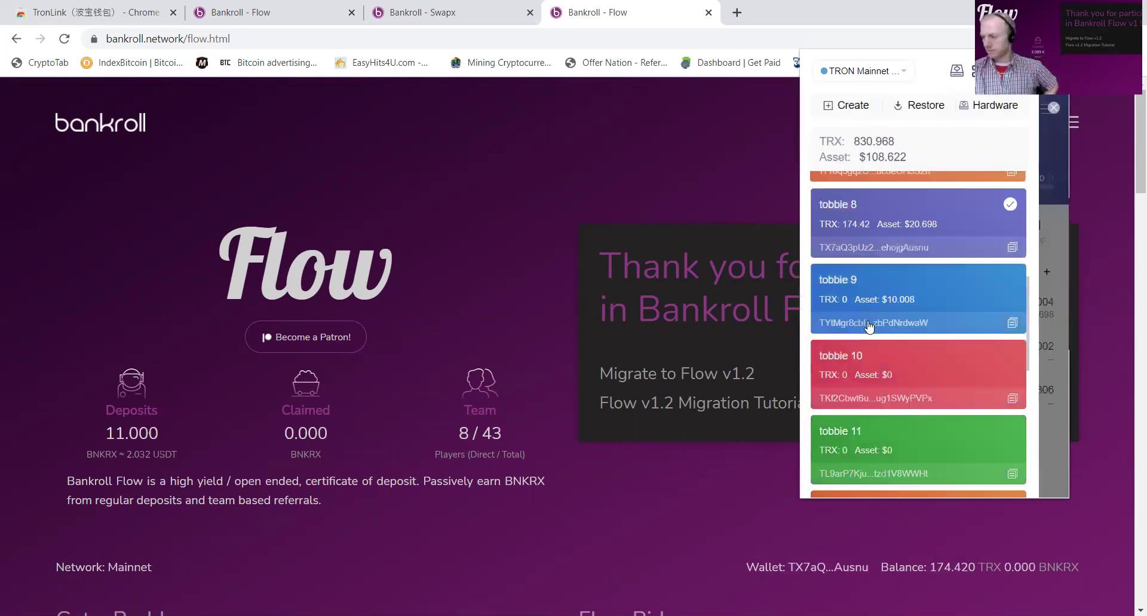
click(897, 362)
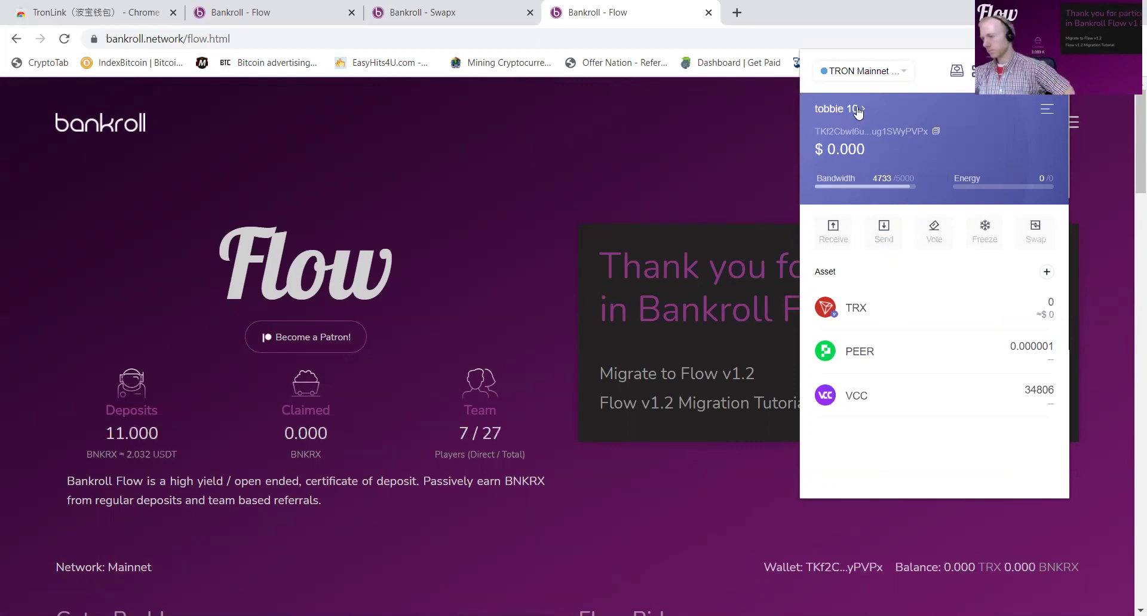
click(836, 111)
Step: Step through tobbie 12 and 13 to tobbie 14, showing 16.573 deposited, 5.573 claimed and a 3 / 5 team
scroll(905, 281, down, 4)
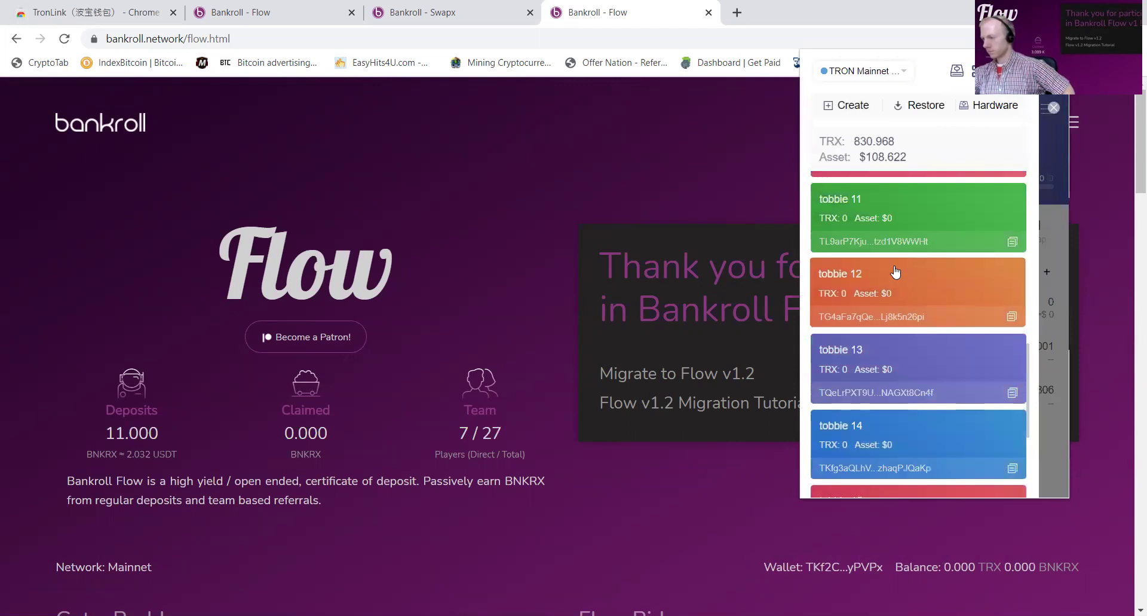
click(895, 273)
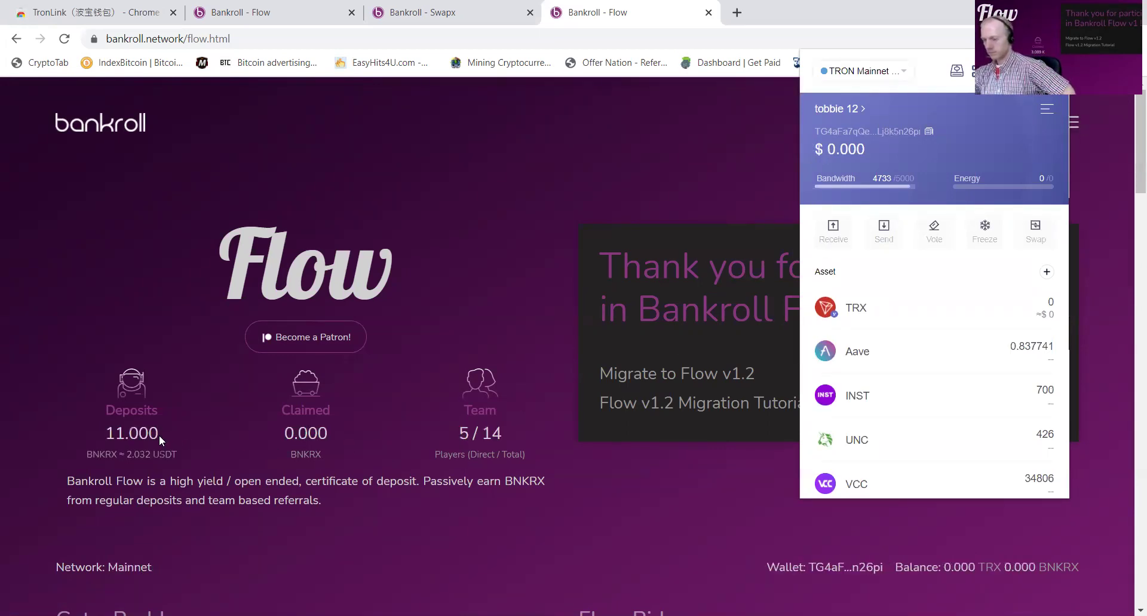
click(837, 109)
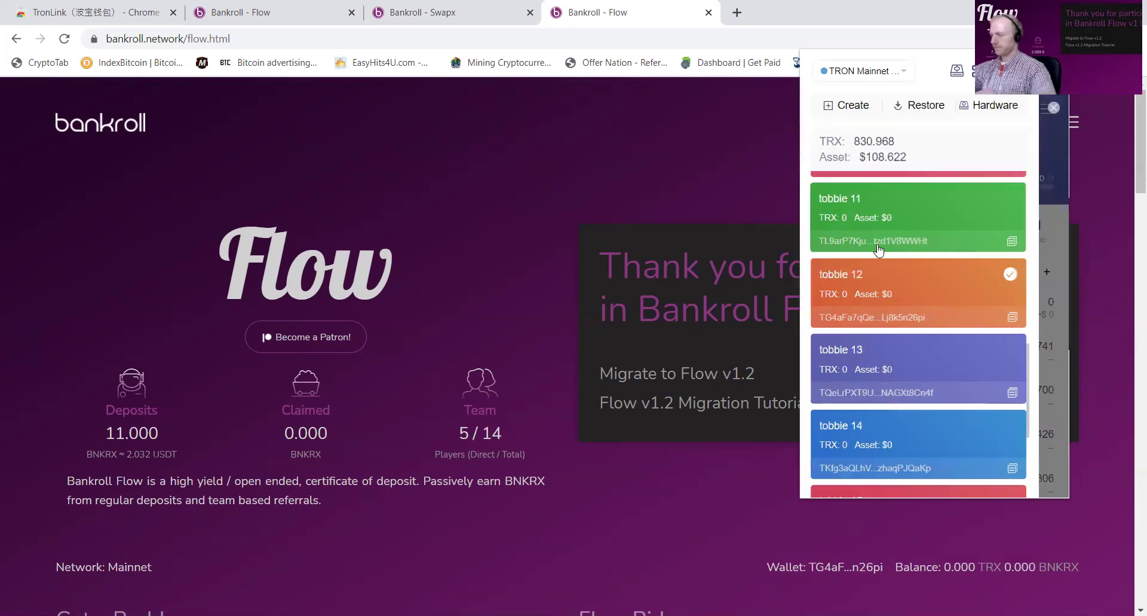
click(889, 363)
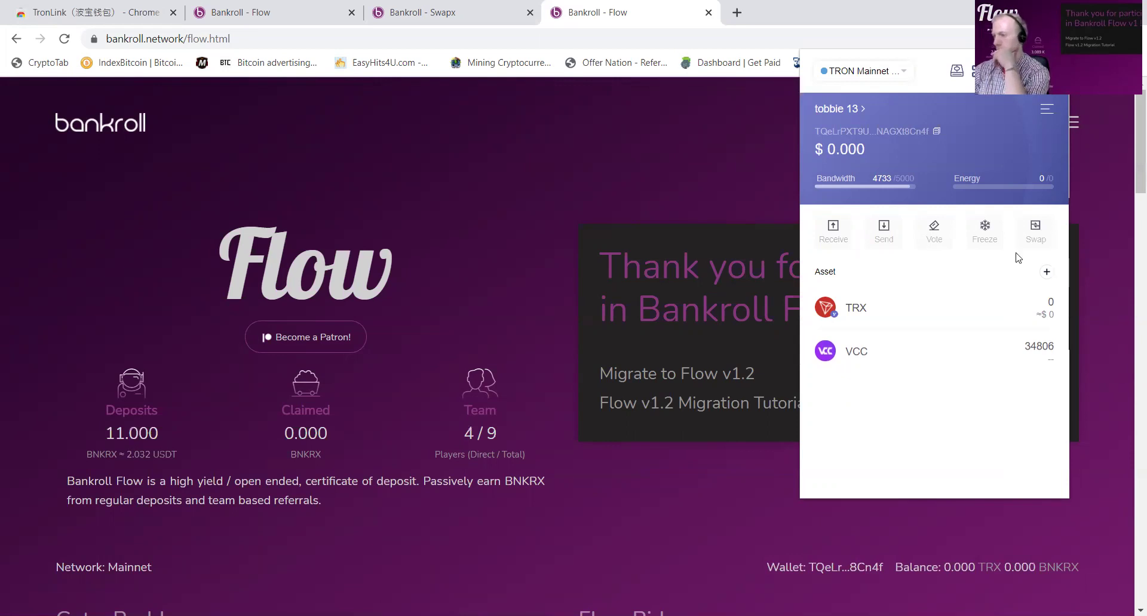
click(839, 109)
scroll(884, 364, down, 2)
click(886, 373)
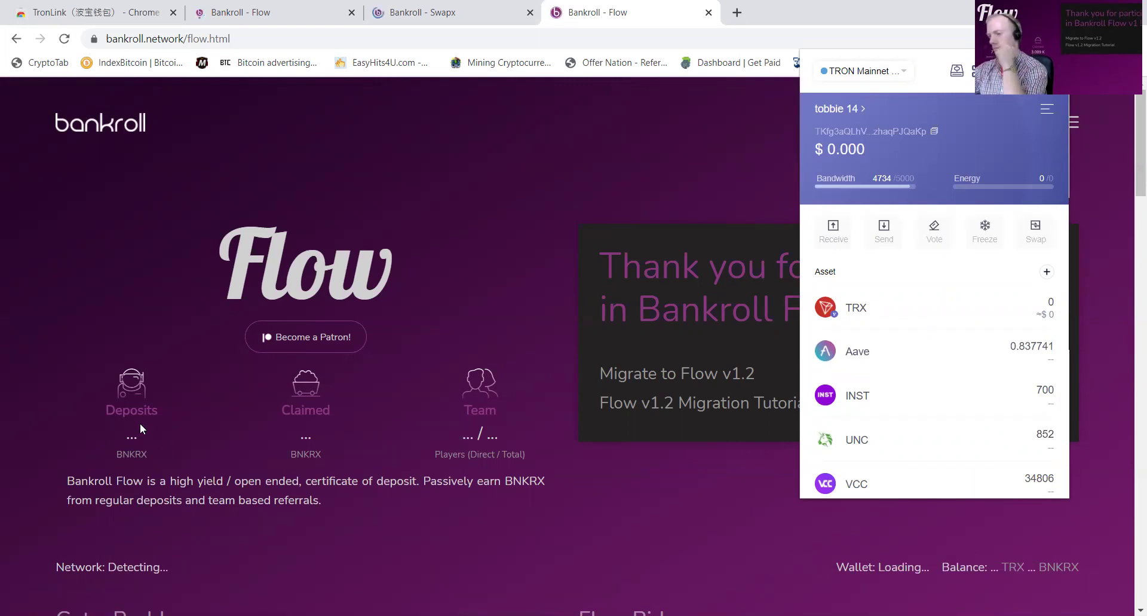
click(155, 437)
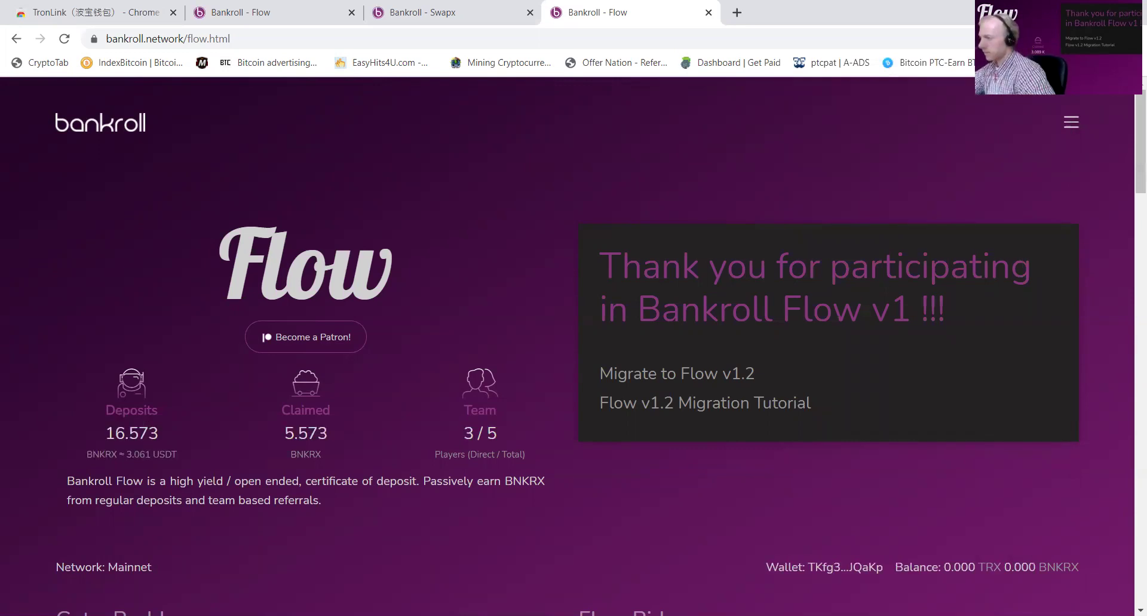
Step: Switch to tobbie 15, review its 48.237 deposited, 17.448 claimed and 2 / 2 team, and copy its address
click(1067, 39)
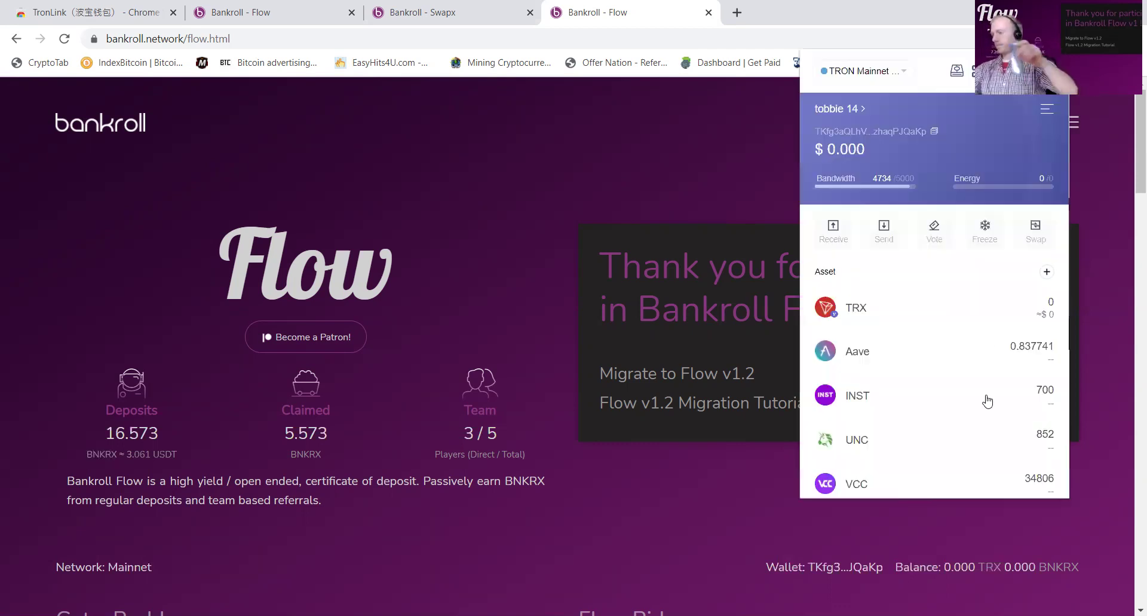
click(837, 109)
scroll(974, 348, down, 10)
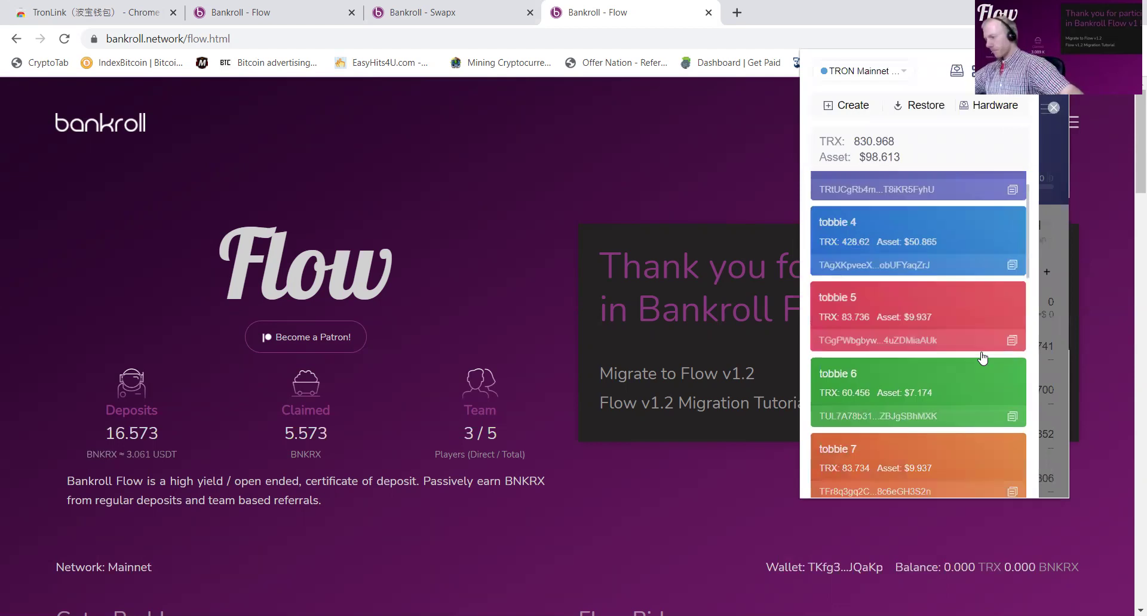
scroll(956, 335, down, 3)
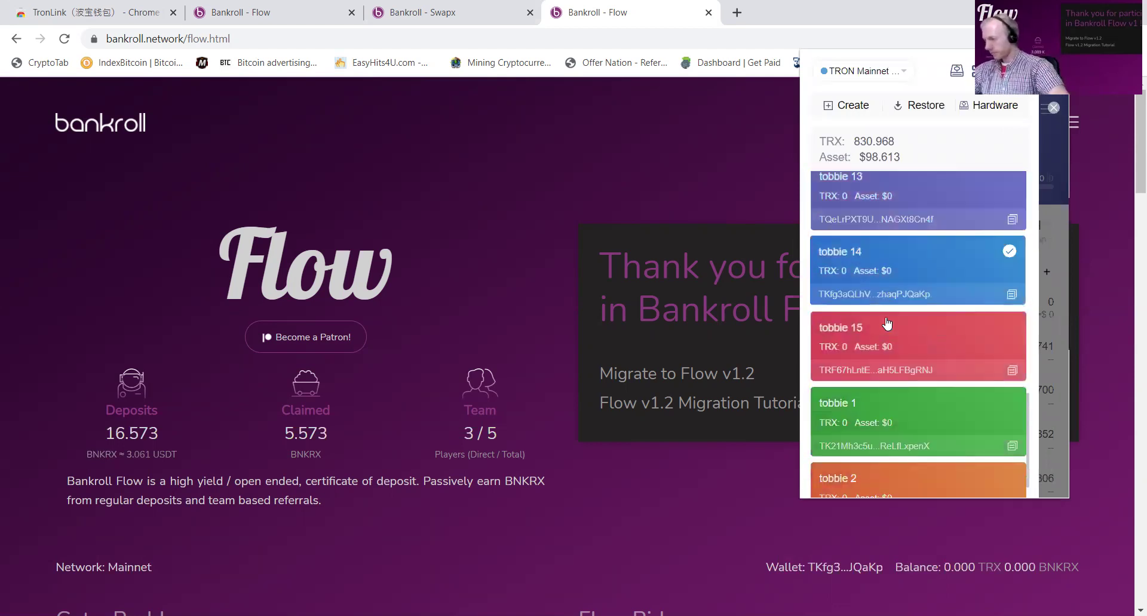
click(860, 306)
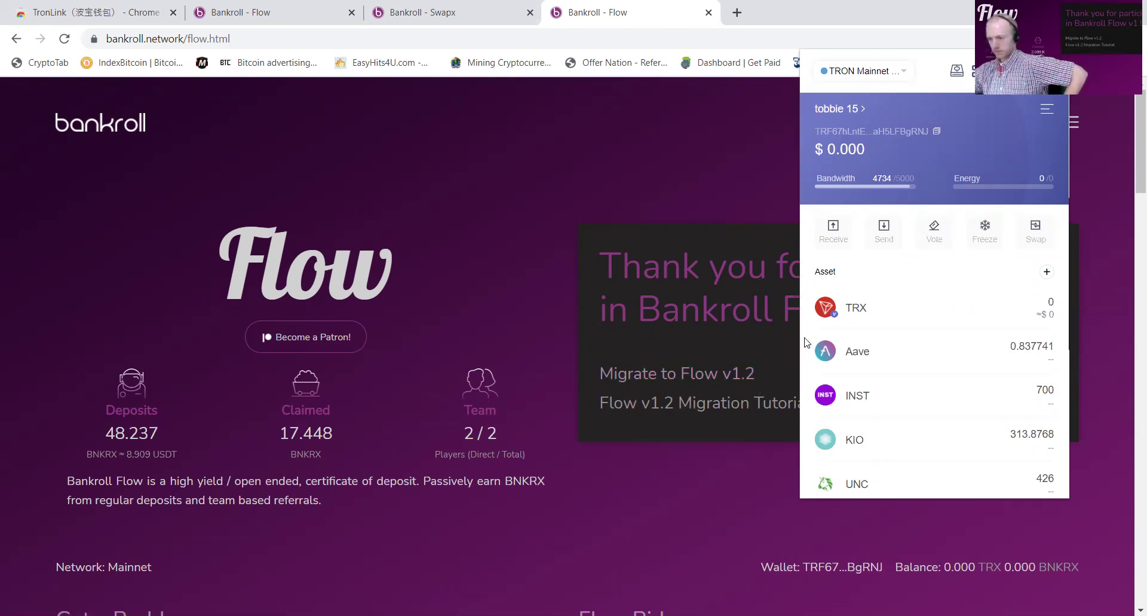
scroll(471, 382, down, 1)
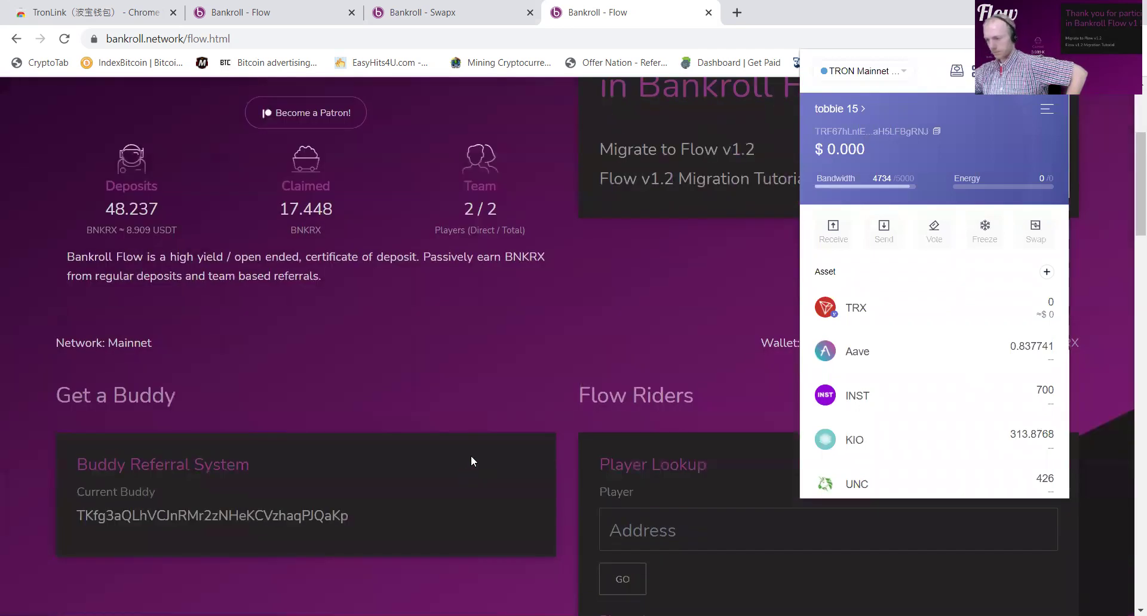
scroll(469, 456, up, 4)
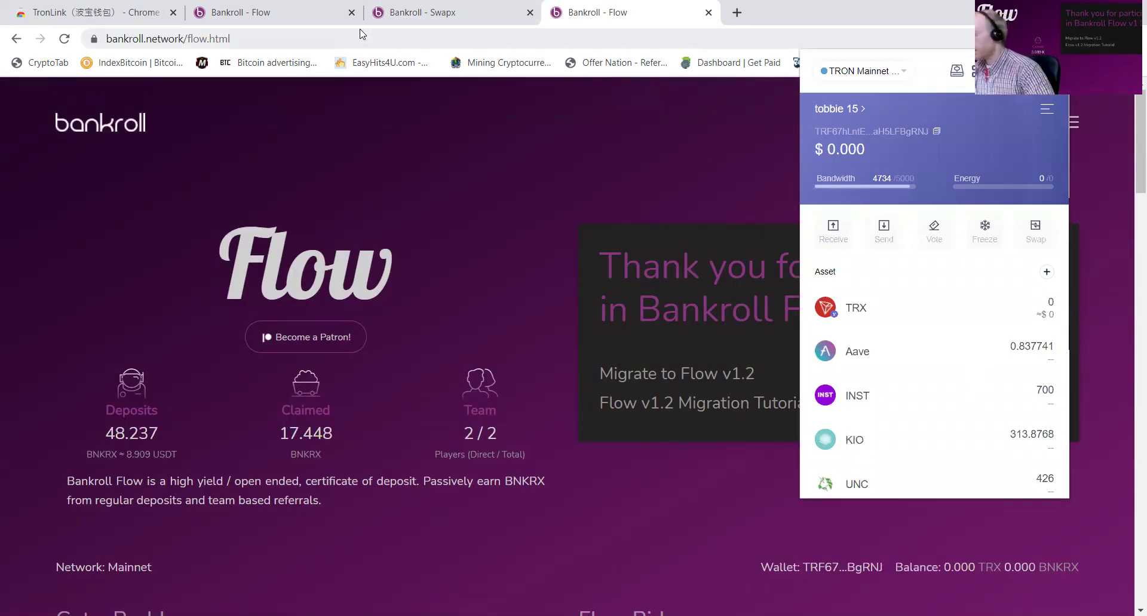
click(937, 132)
click(838, 108)
scroll(896, 359, up, 10)
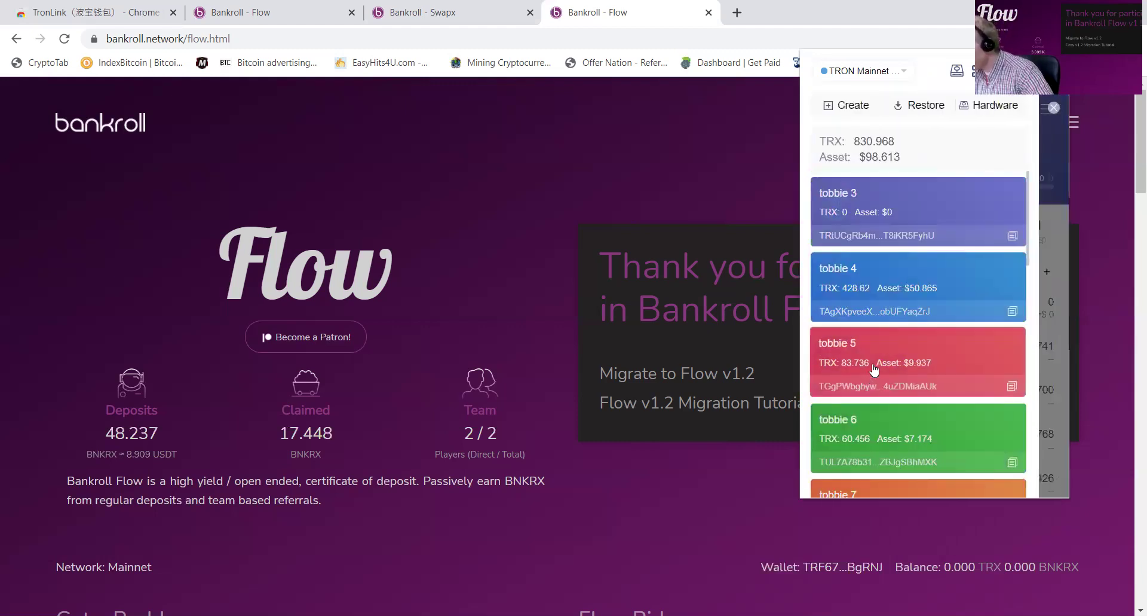
Step: Send tobbie 4's full 428.620589 TRX to the pasted tobbie 15 address and return to wallet home
click(875, 291)
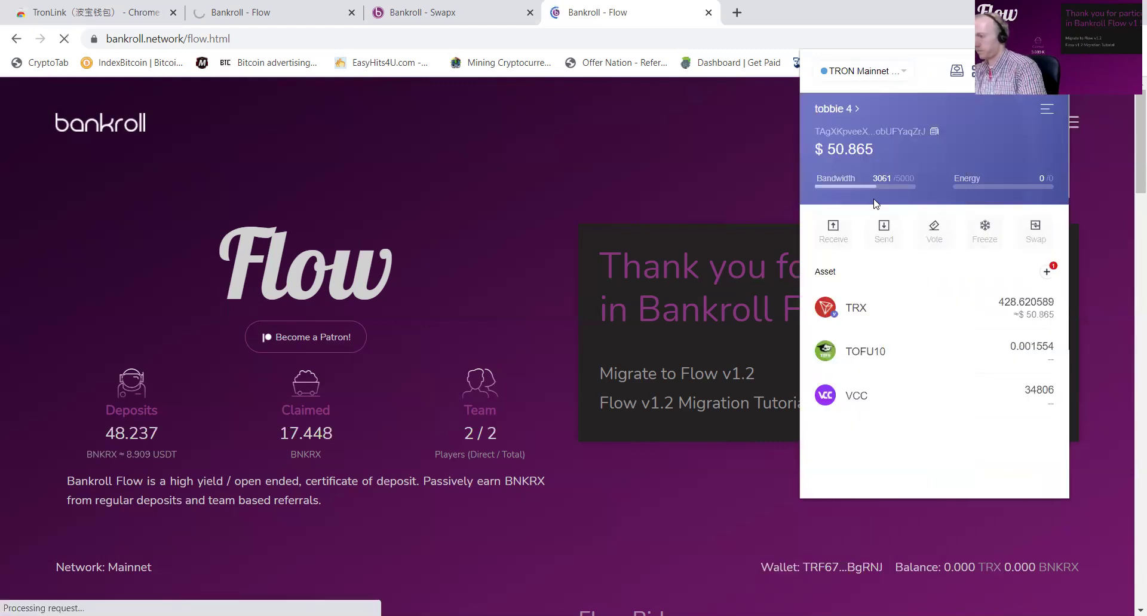
click(878, 230)
click(861, 185)
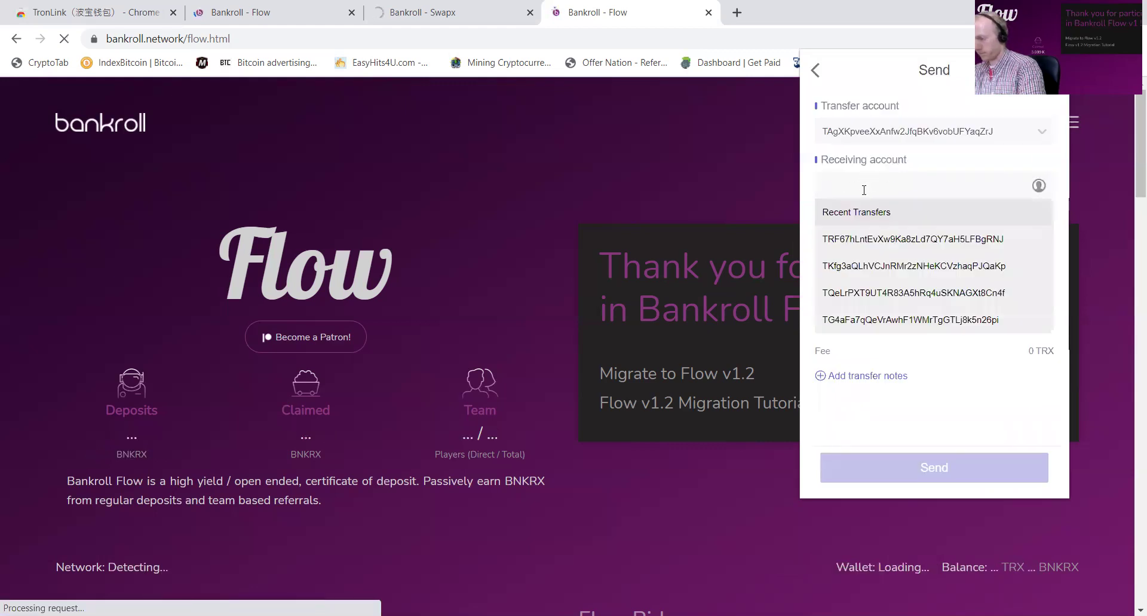
key(ctrl+v)
click(1026, 336)
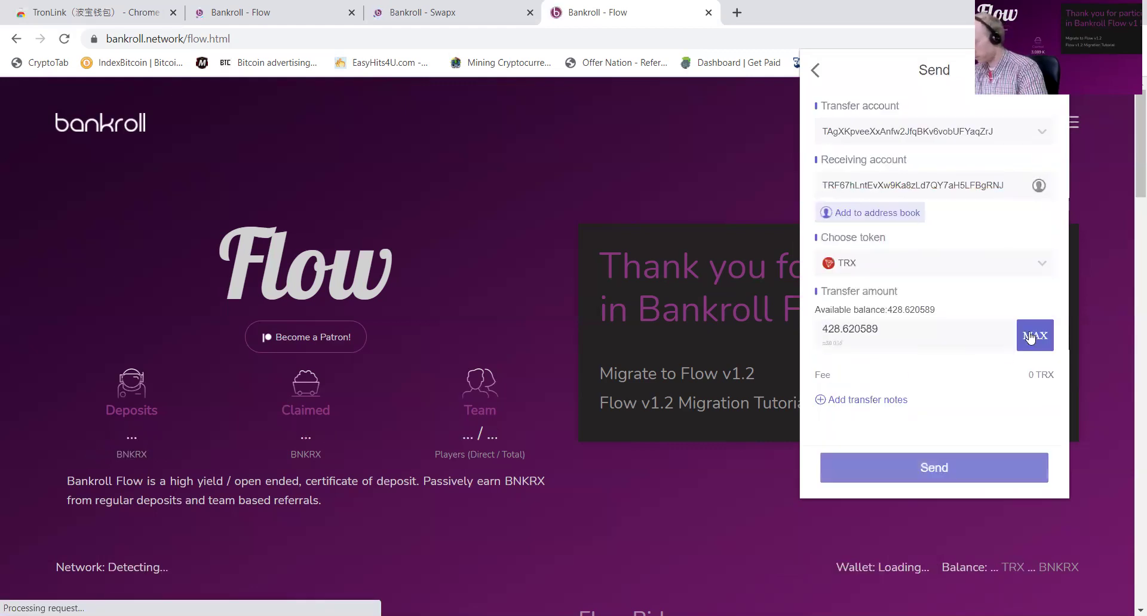
click(949, 476)
click(977, 471)
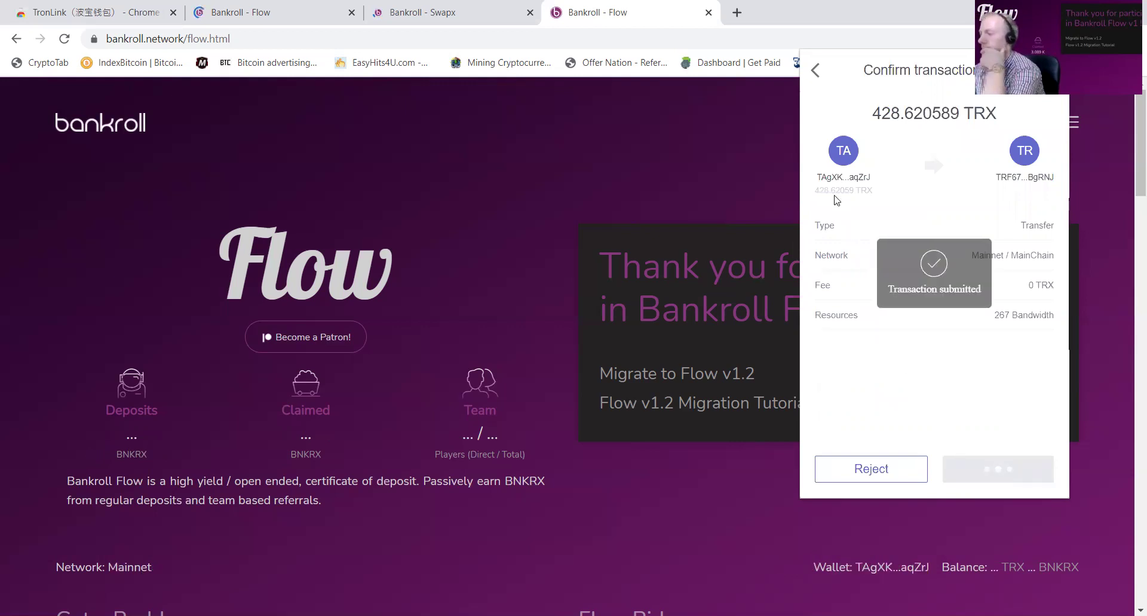
click(814, 72)
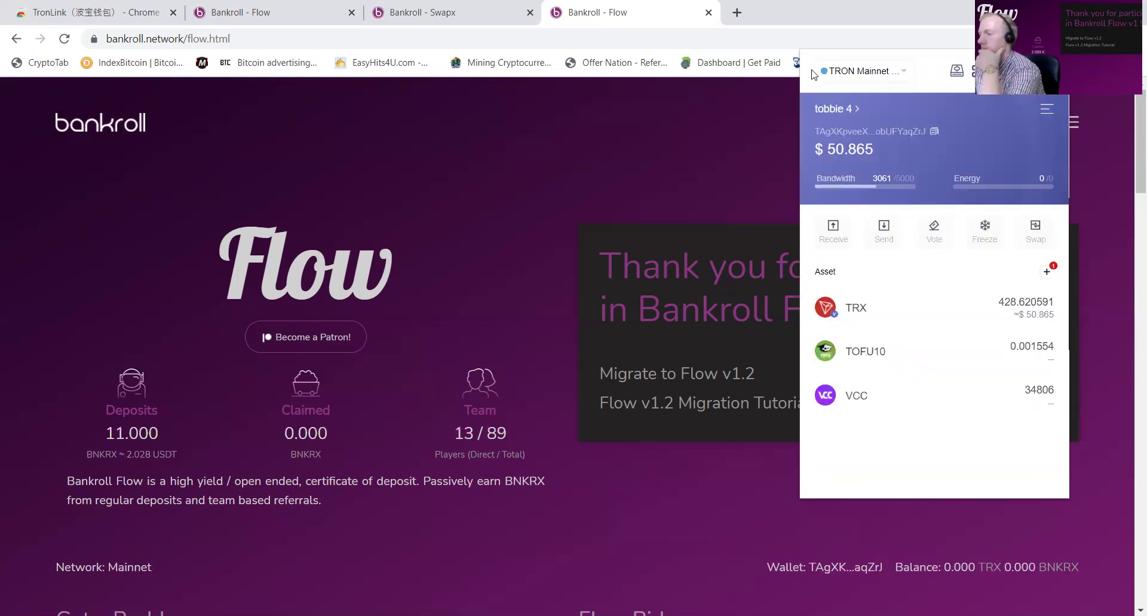
Step: Copy tobbie 1's address from the TronLink account list and switch to the Flow v1.2 tab
click(834, 110)
scroll(879, 325, down, 10)
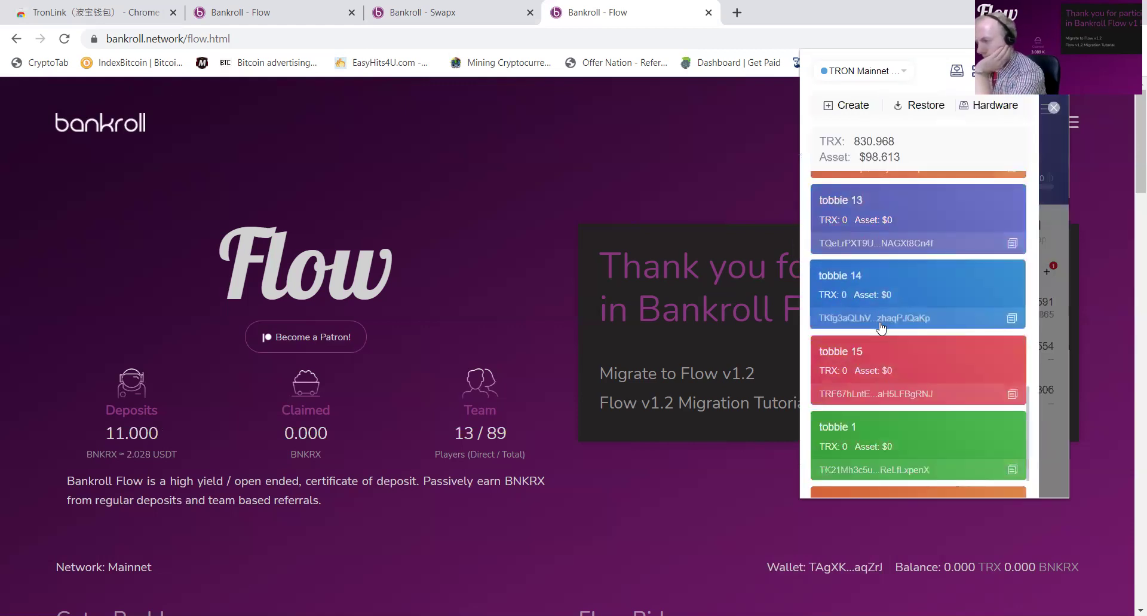
scroll(881, 326, down, 1)
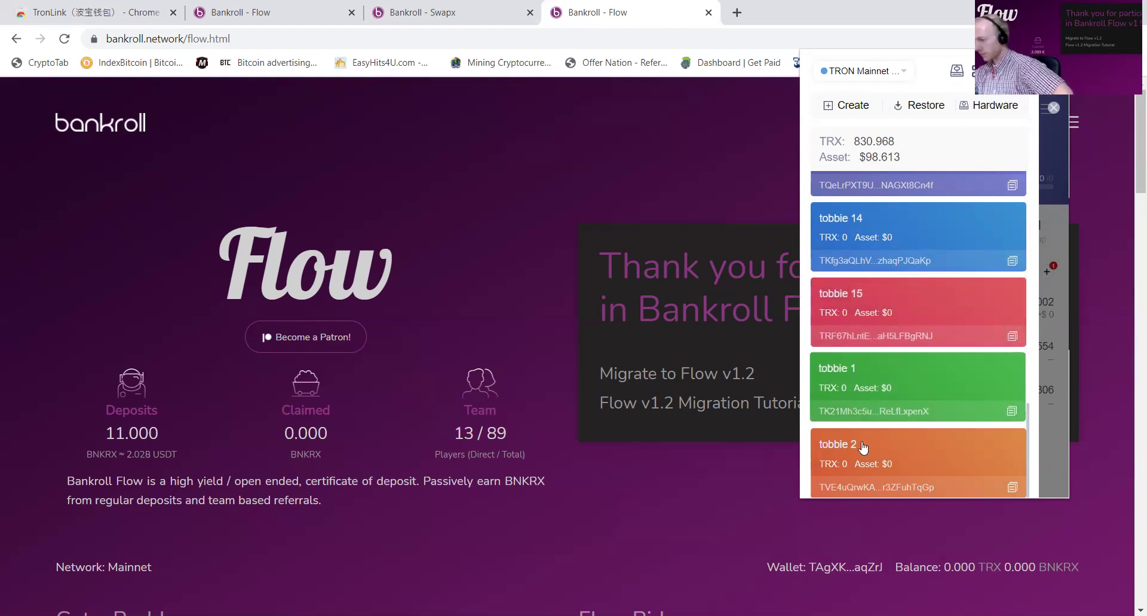
click(1012, 412)
scroll(311, 324, down, 12)
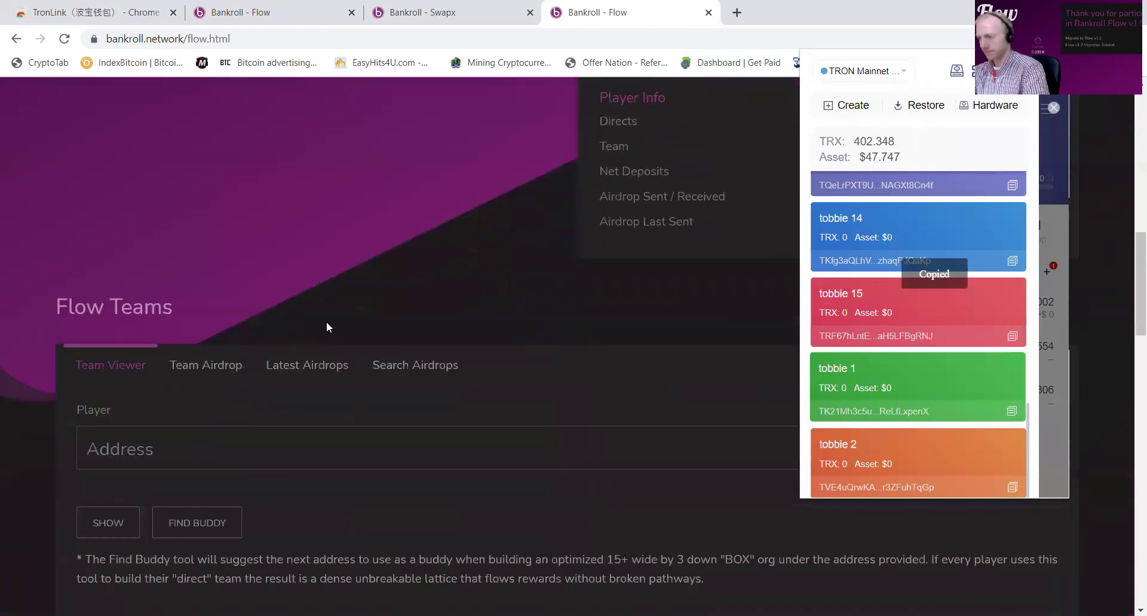
scroll(366, 385, up, 6)
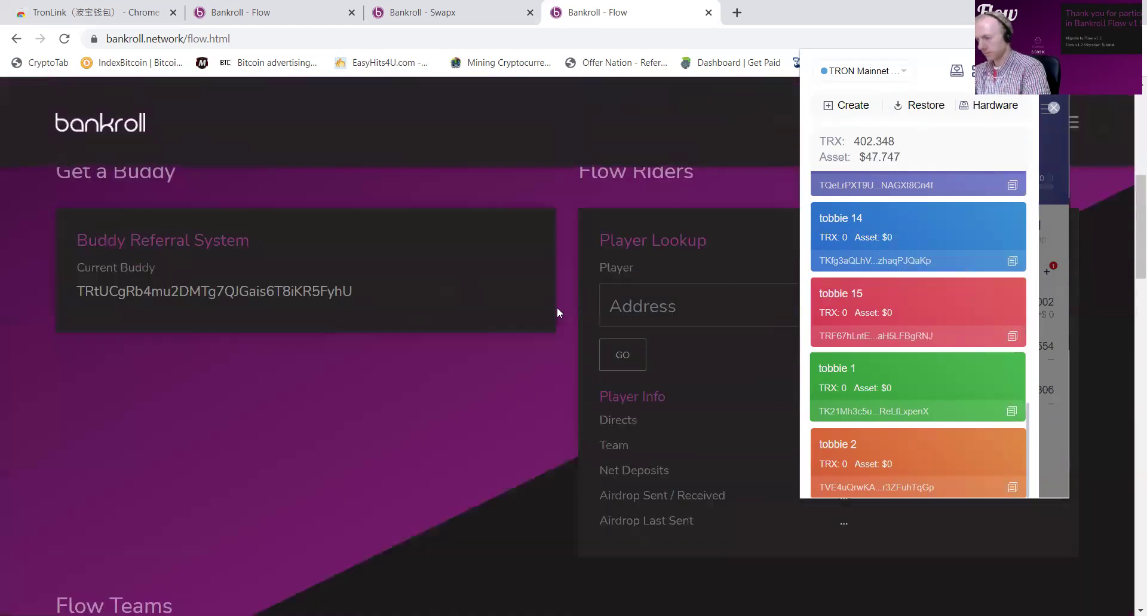
scroll(557, 306, up, 3)
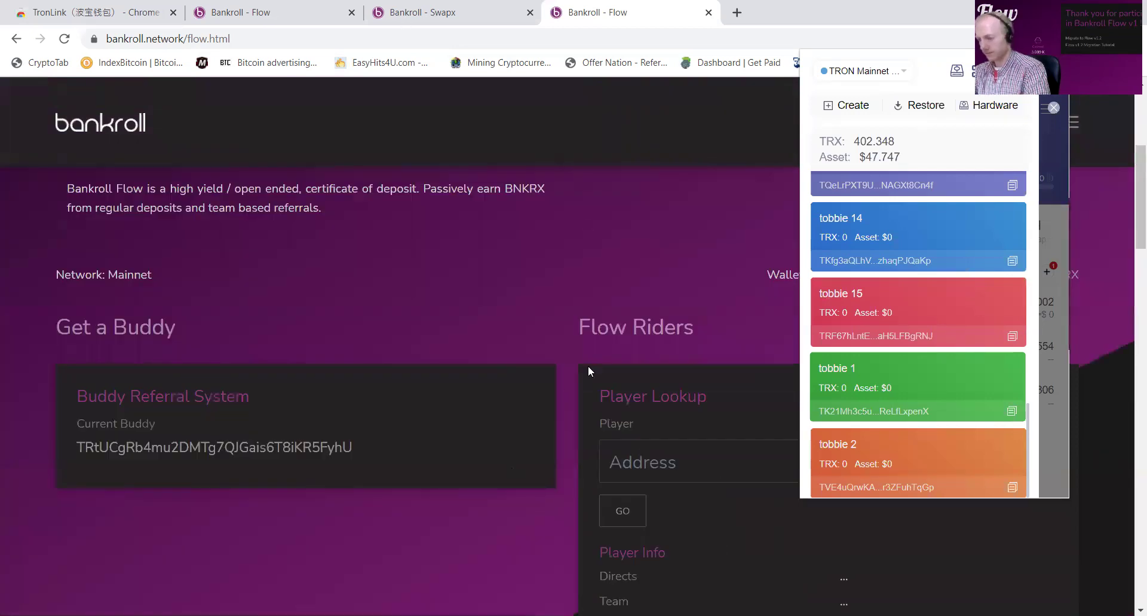
key(ctrl+2)
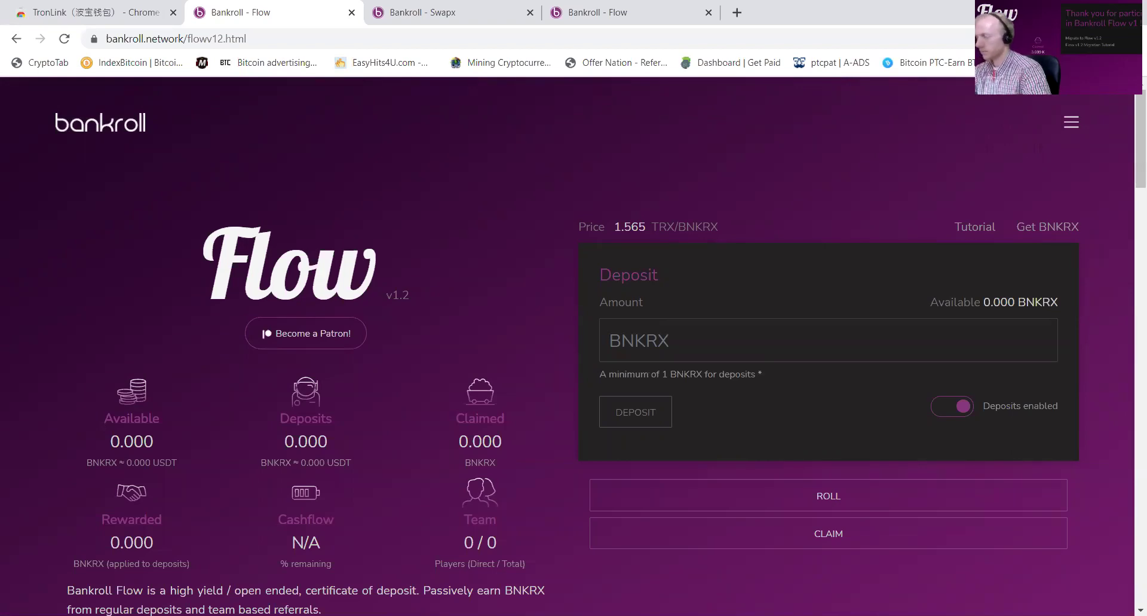
Step: Copy tobbie 15's address from the TronLink account list
click(1061, 38)
scroll(1012, 307, down, 10)
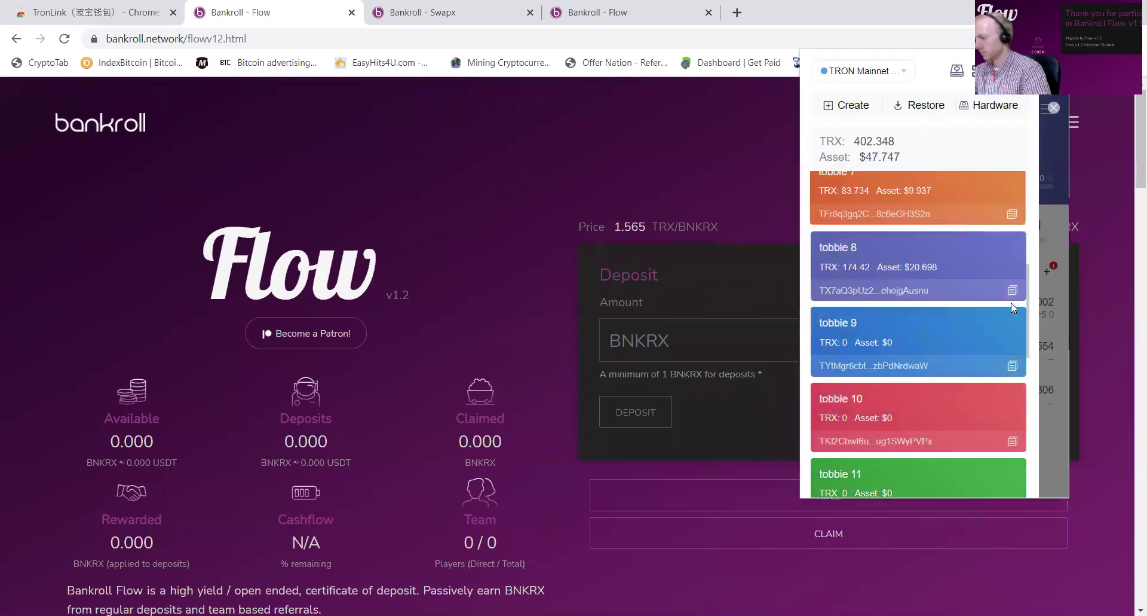
scroll(1012, 307, down, 1)
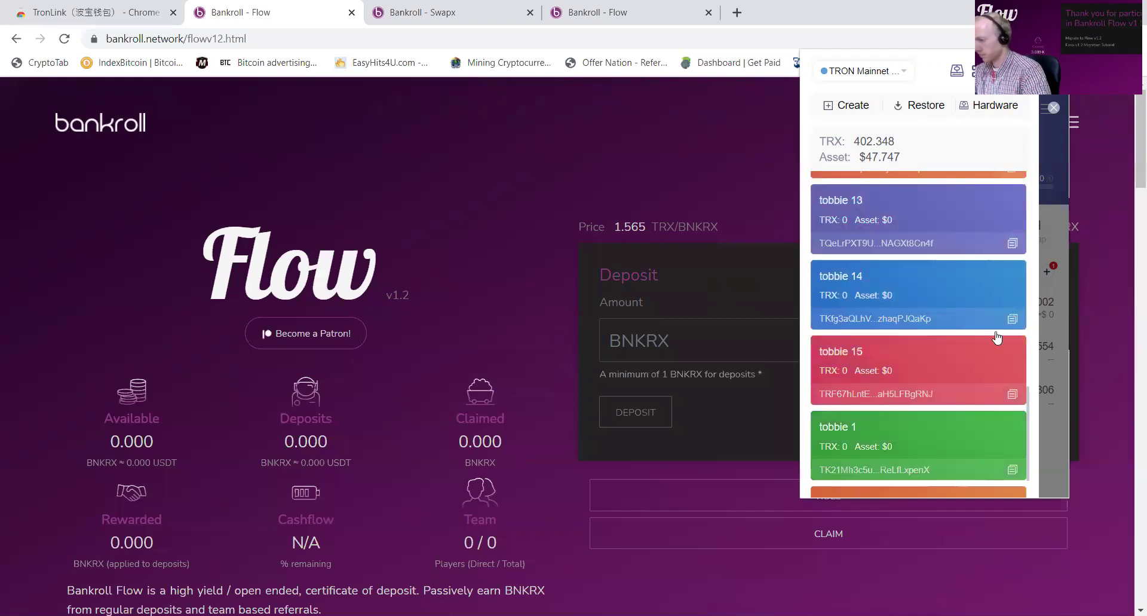
click(1013, 394)
scroll(986, 371, up, 8)
scroll(980, 355, down, 1)
scroll(863, 287, up, 3)
Step: From tobbie 5, send the full 83.73644 TRX to the pasted tobbie 15 address and approve it
click(863, 279)
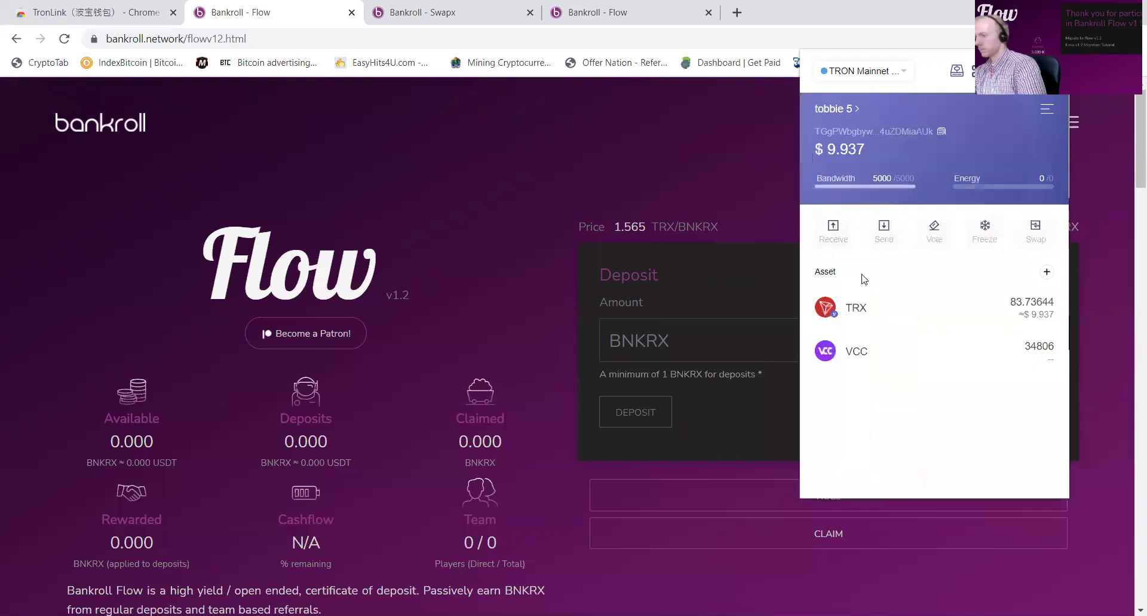
click(884, 230)
click(867, 183)
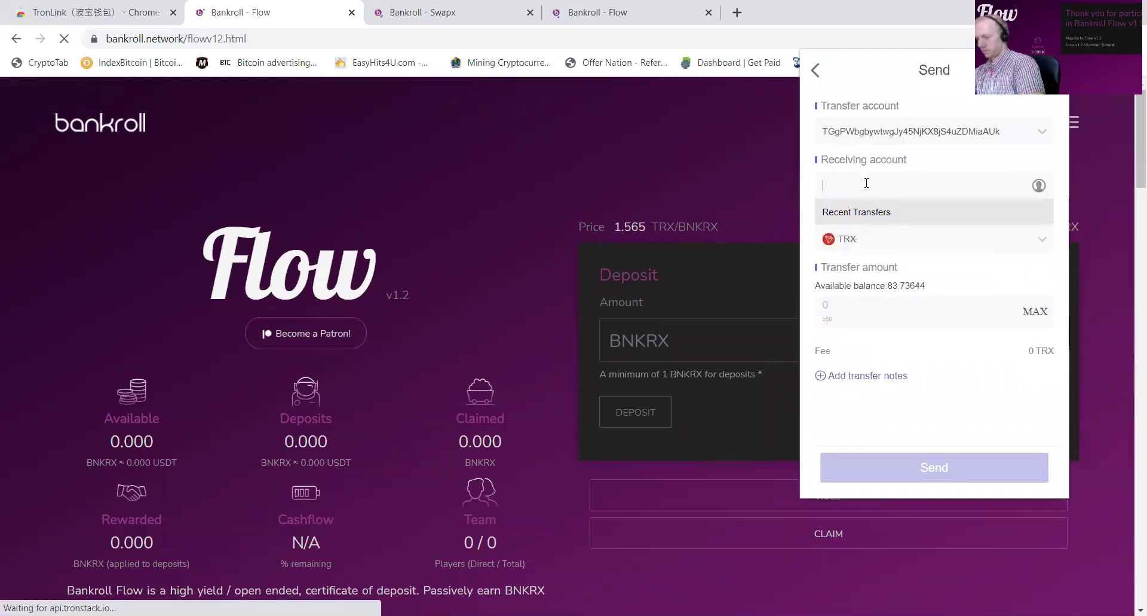
key(ctrl+v)
click(1035, 335)
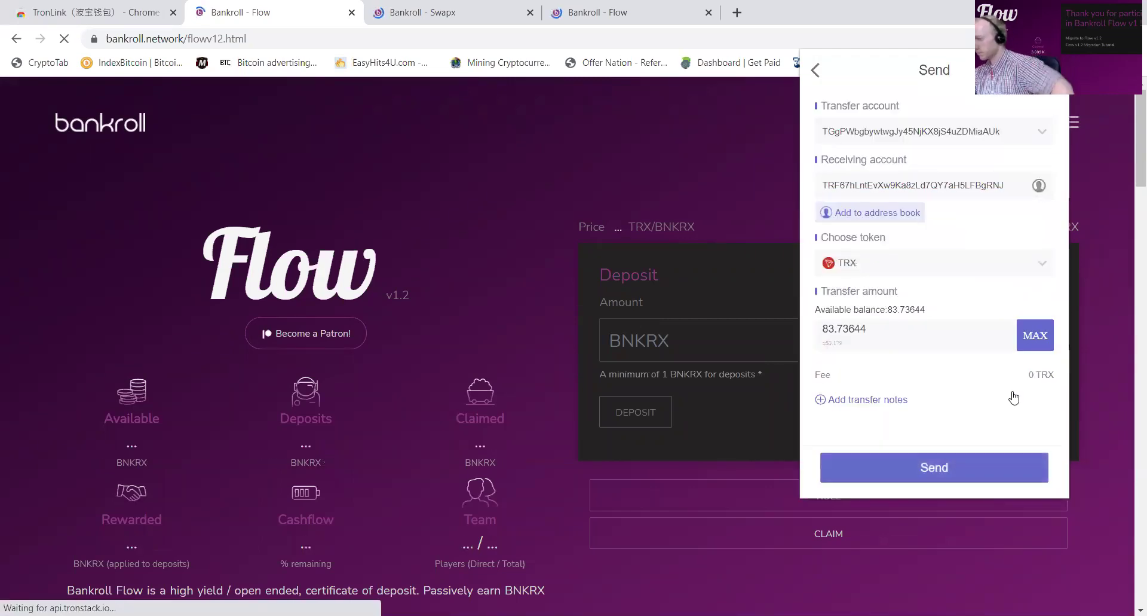
click(955, 478)
click(960, 471)
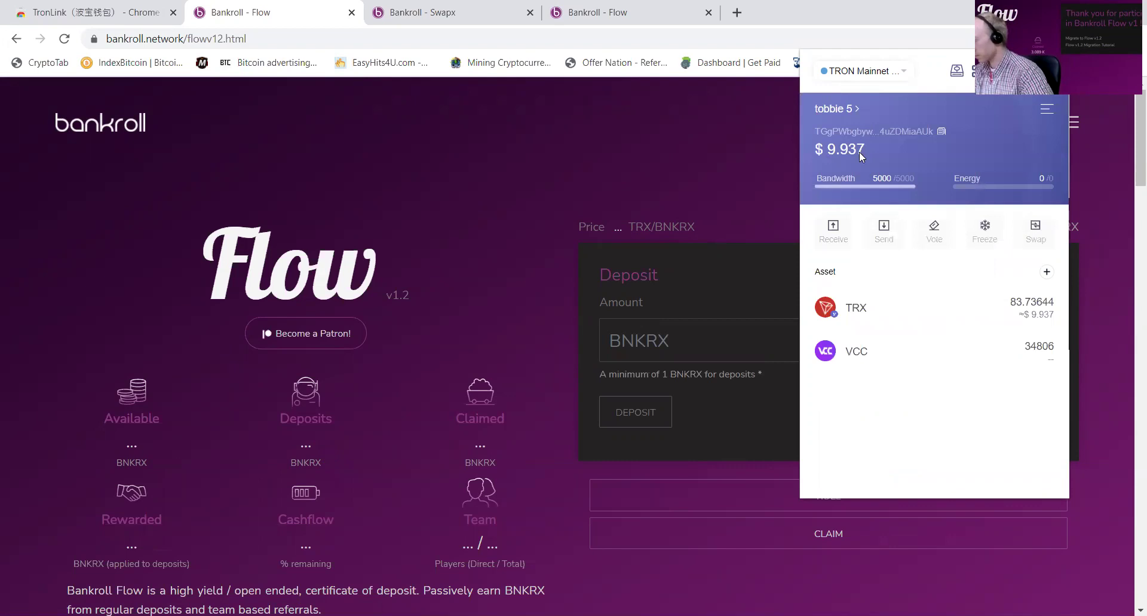
Step: Refresh TronLink balances and make tobbie 15, holding 512.357 TRX, the active wallet
click(848, 110)
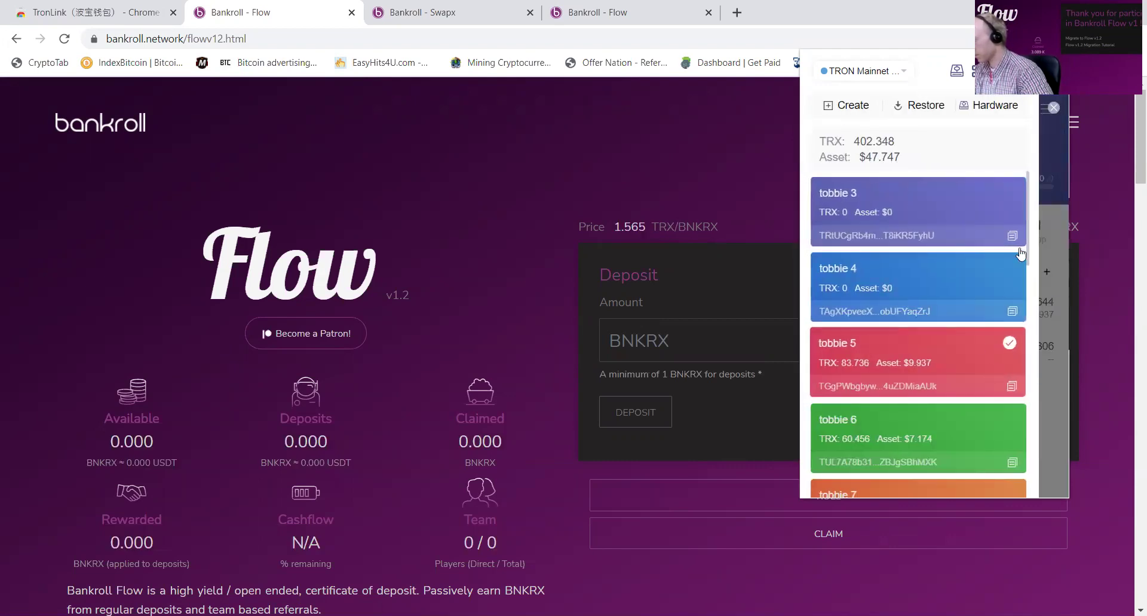
click(1055, 108)
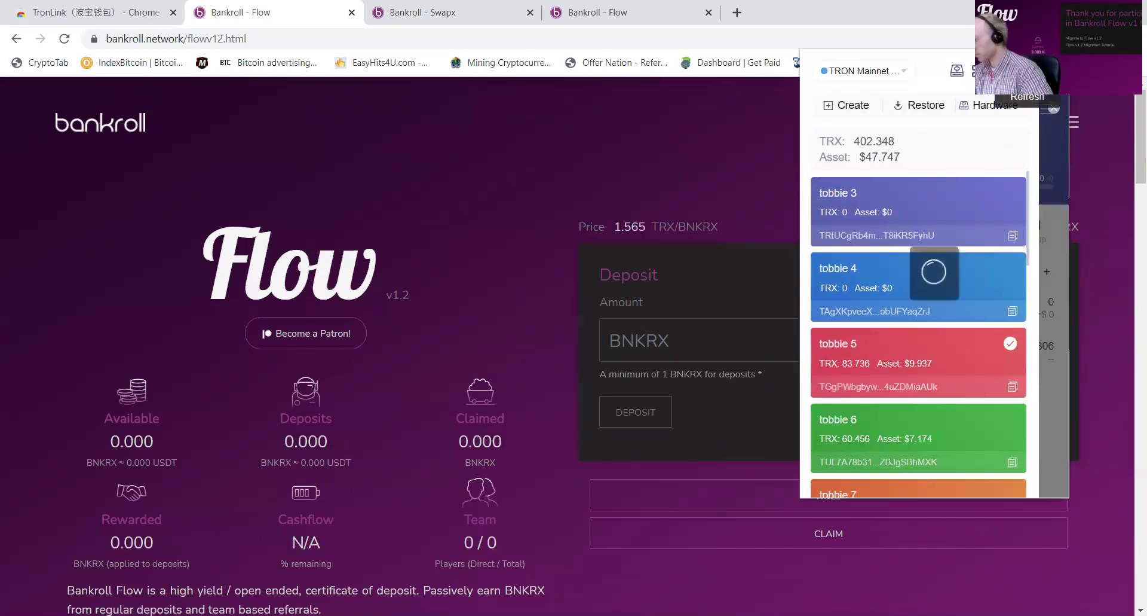
click(848, 122)
scroll(861, 204, down, 10)
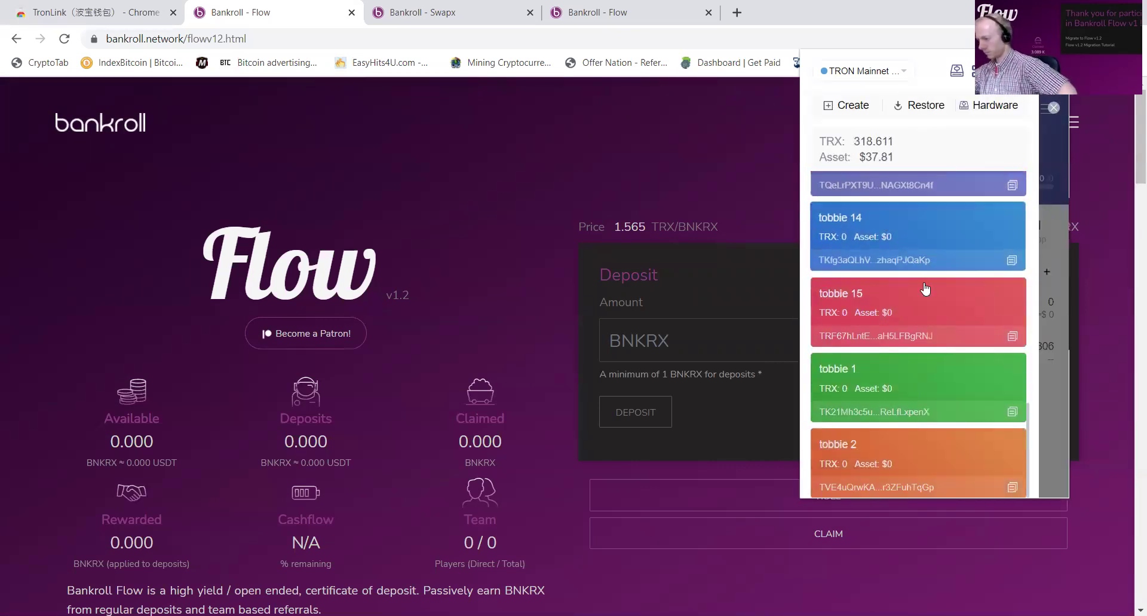
click(888, 308)
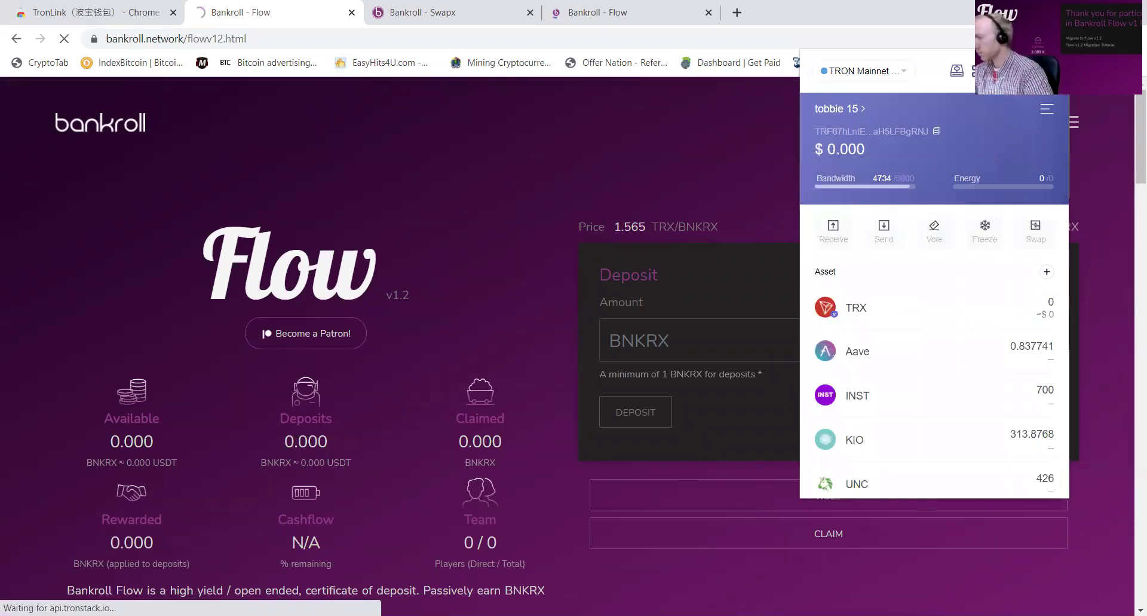
click(1028, 70)
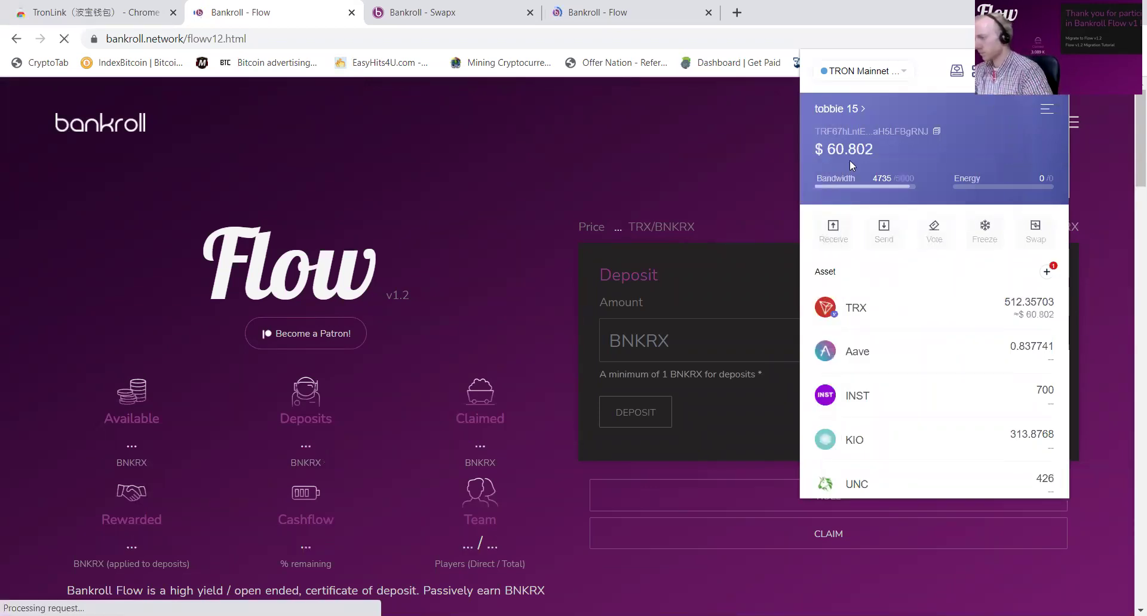
Step: Copy tobbie 1's address from the TronLink account list
click(839, 112)
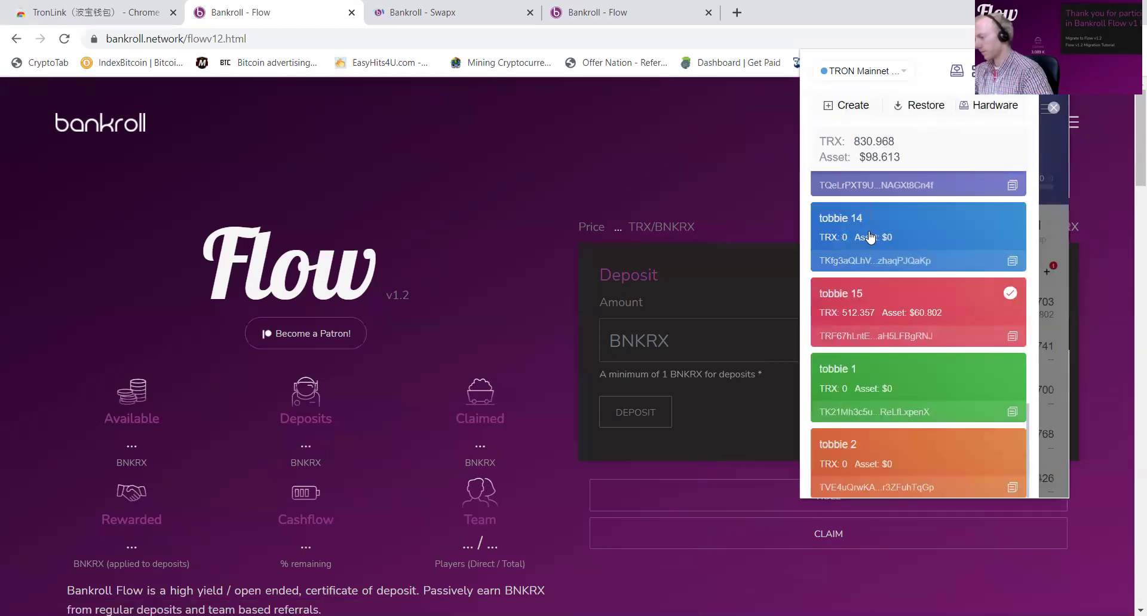
click(1011, 411)
scroll(591, 367, down, 7)
scroll(651, 325, up, 7)
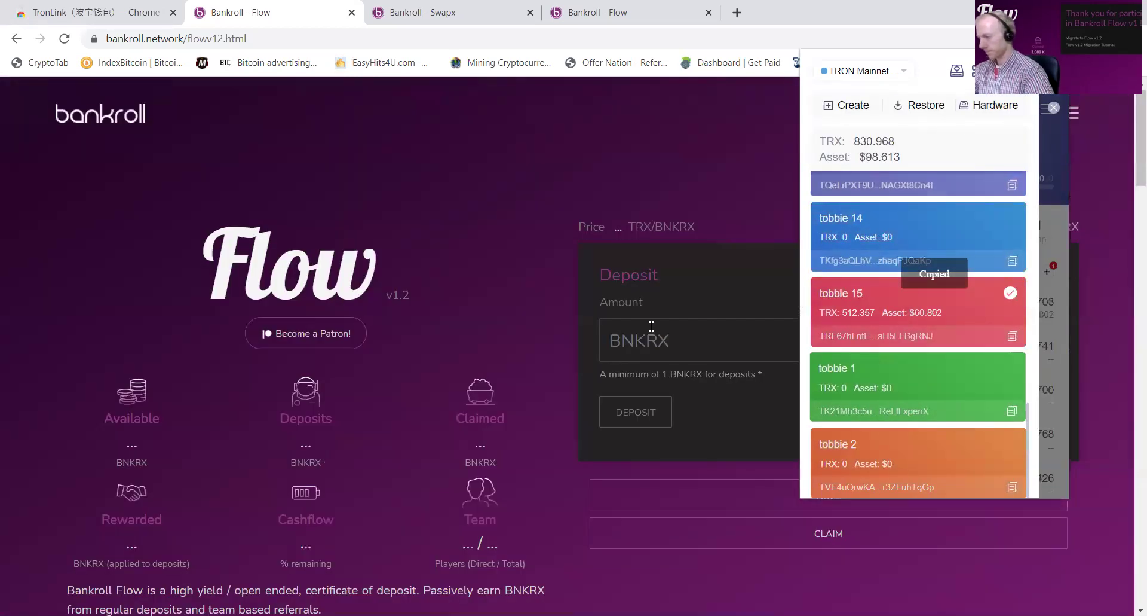
click(538, 258)
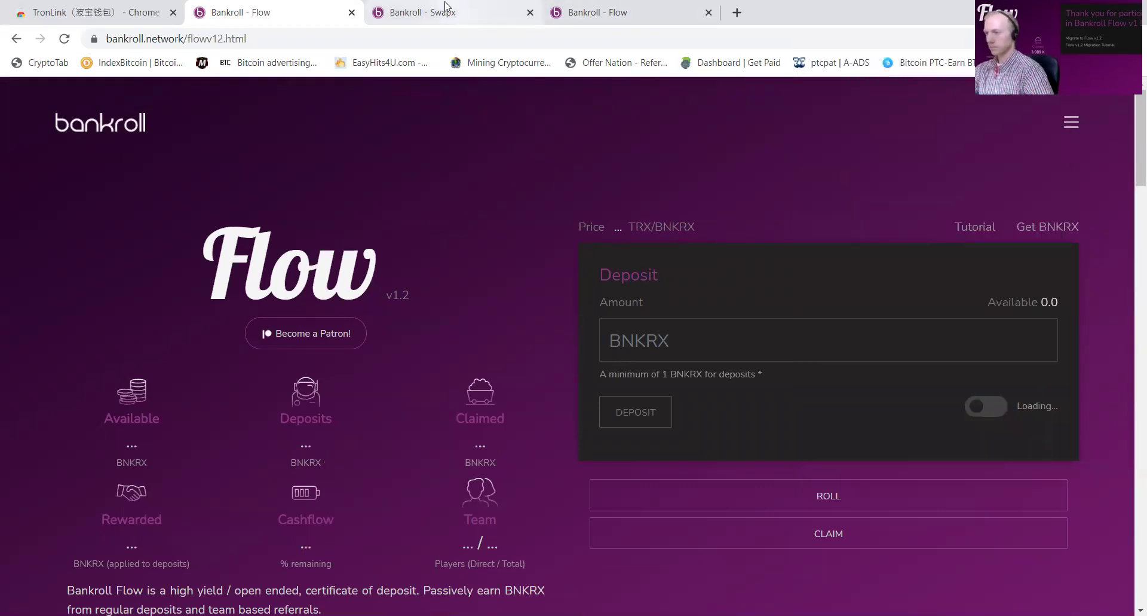
Step: On the reloaded Swapx page, buy BNKRX with 17 TRX (about 10.800 BNKRX), then return to Flow
click(445, 7)
scroll(410, 320, up, 5)
click(64, 39)
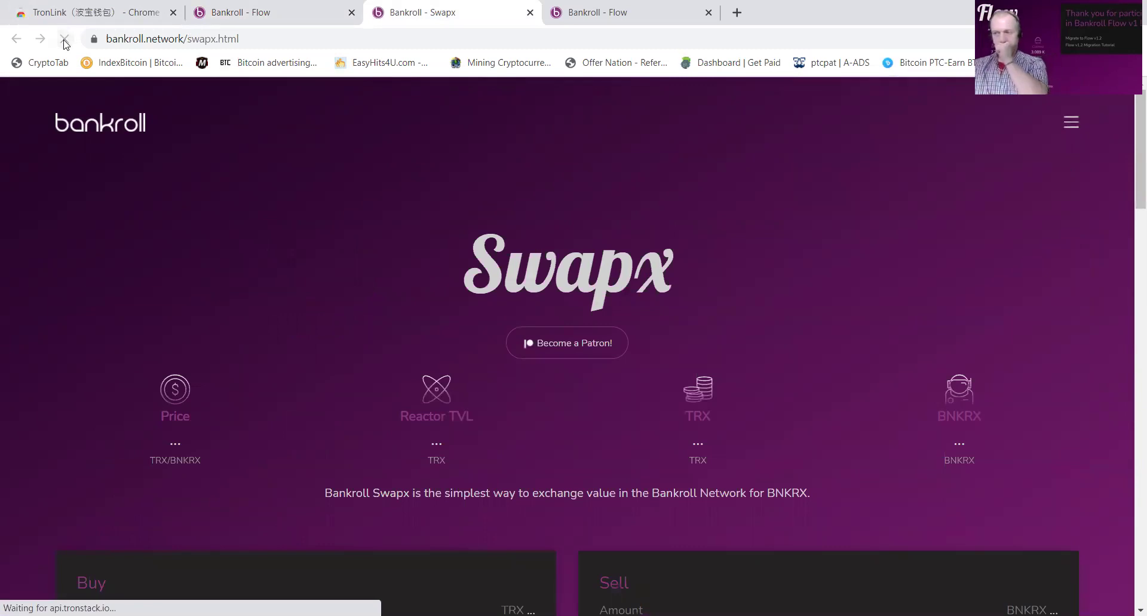
scroll(305, 113, down, 1)
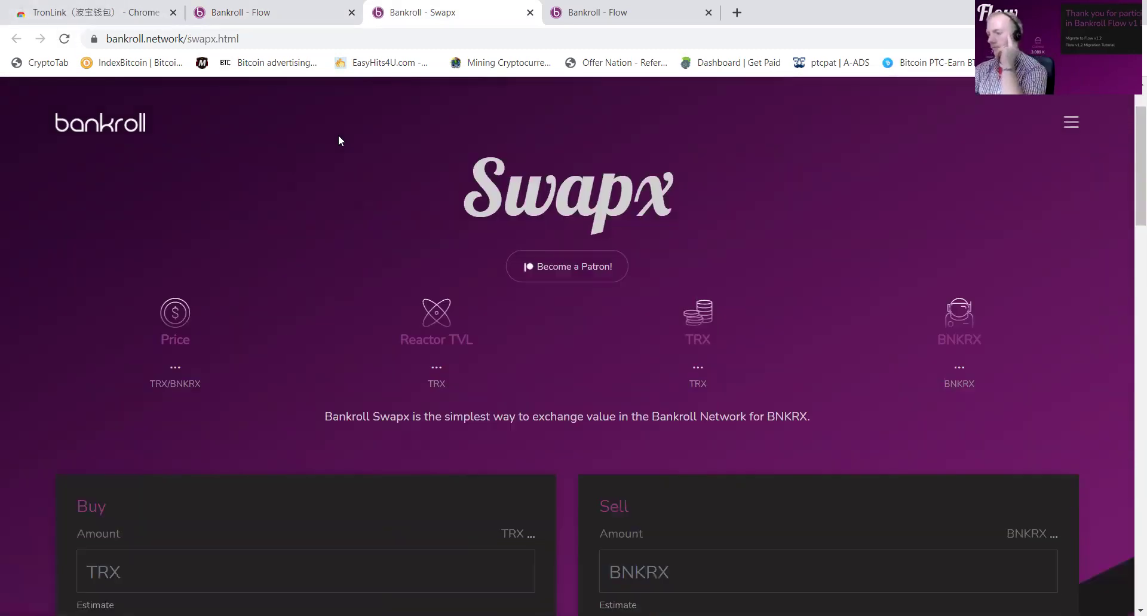
scroll(347, 143, down, 3)
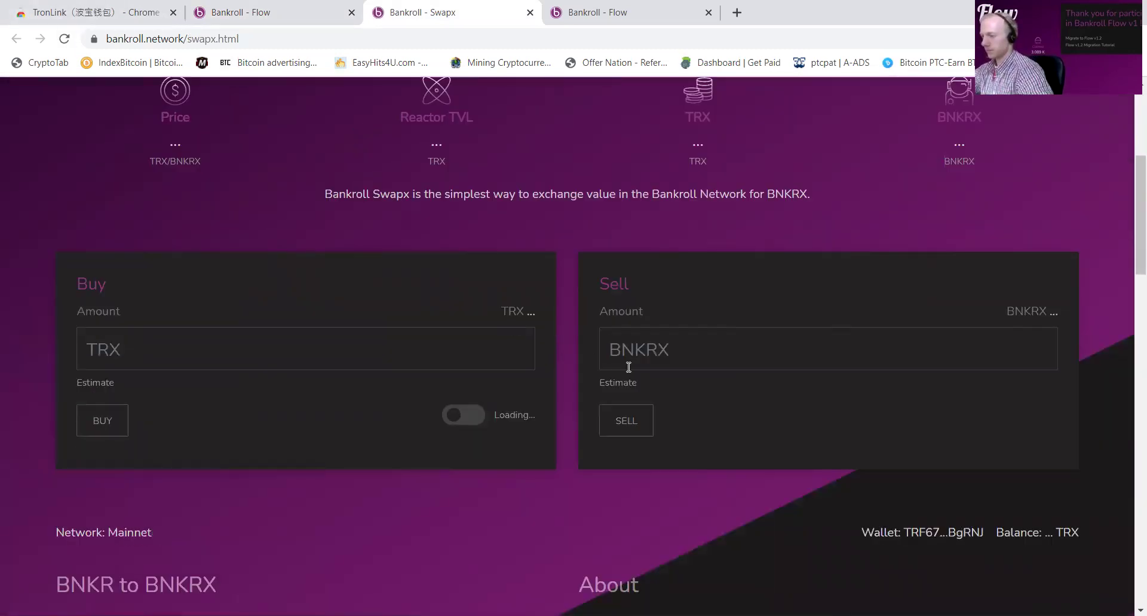
scroll(628, 367, up, 1)
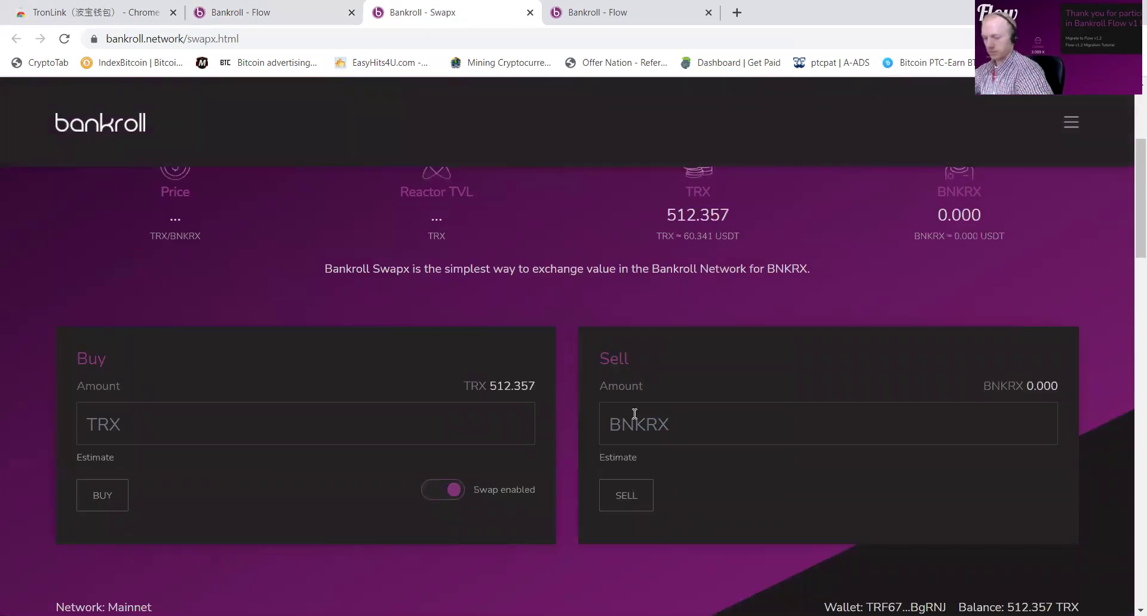
click(625, 434)
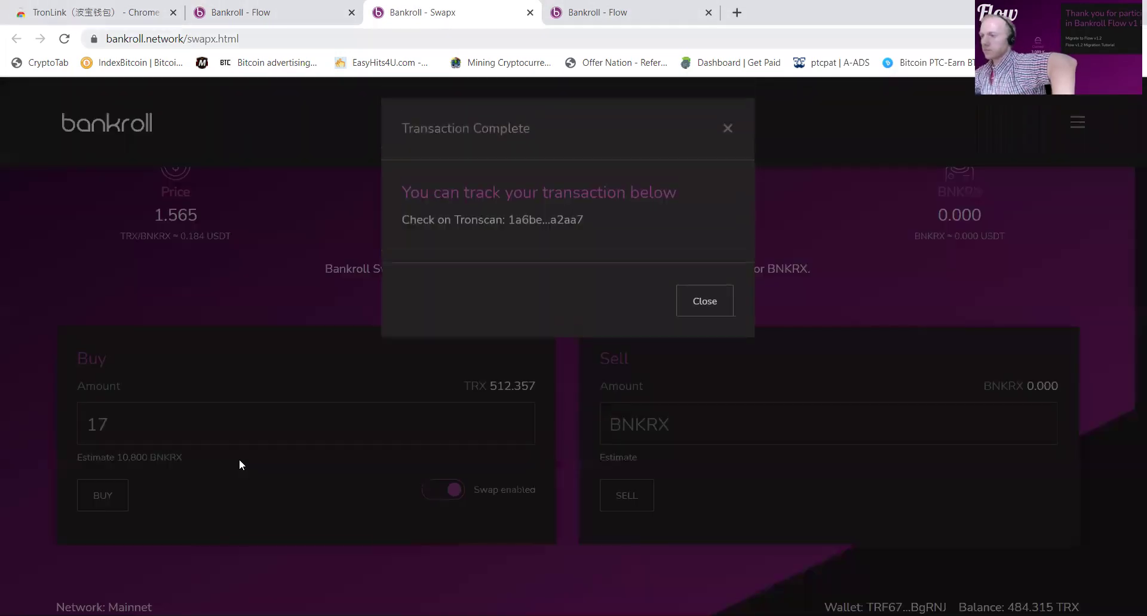
click(251, 18)
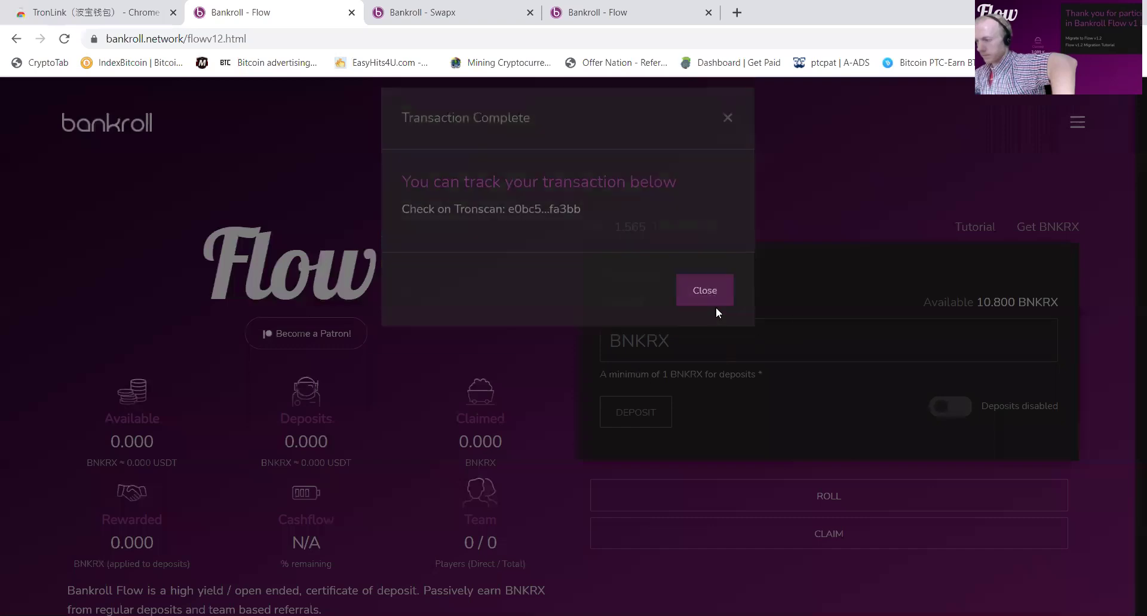
Step: Set wallet 1's copied address as the Flow buddy address and save it
click(716, 306)
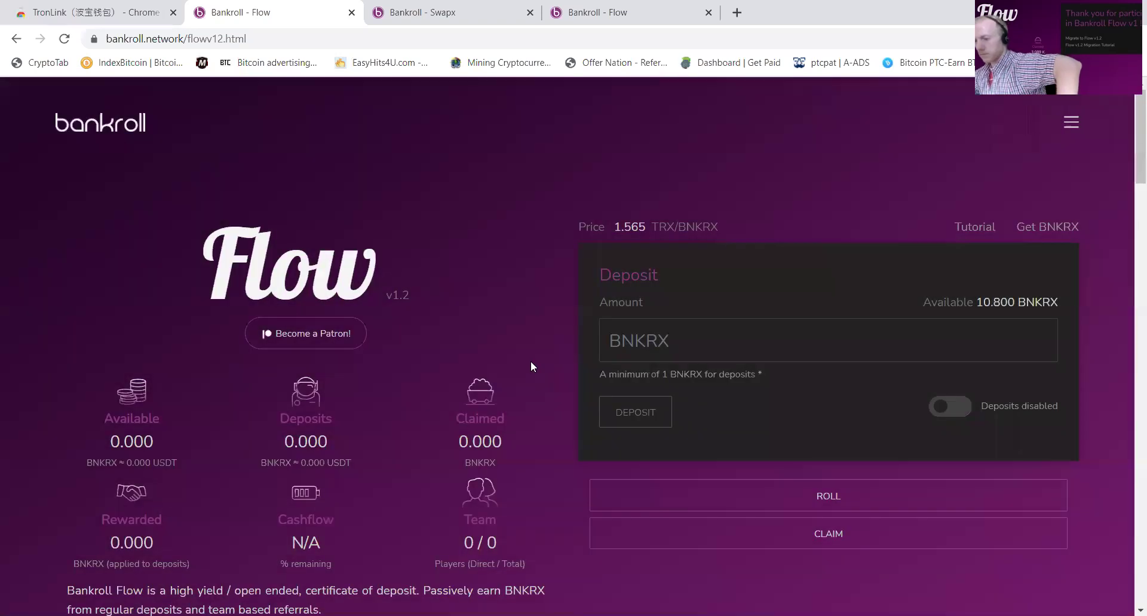
scroll(200, 453, down, 12)
click(151, 376)
key(ctrl+v)
click(136, 411)
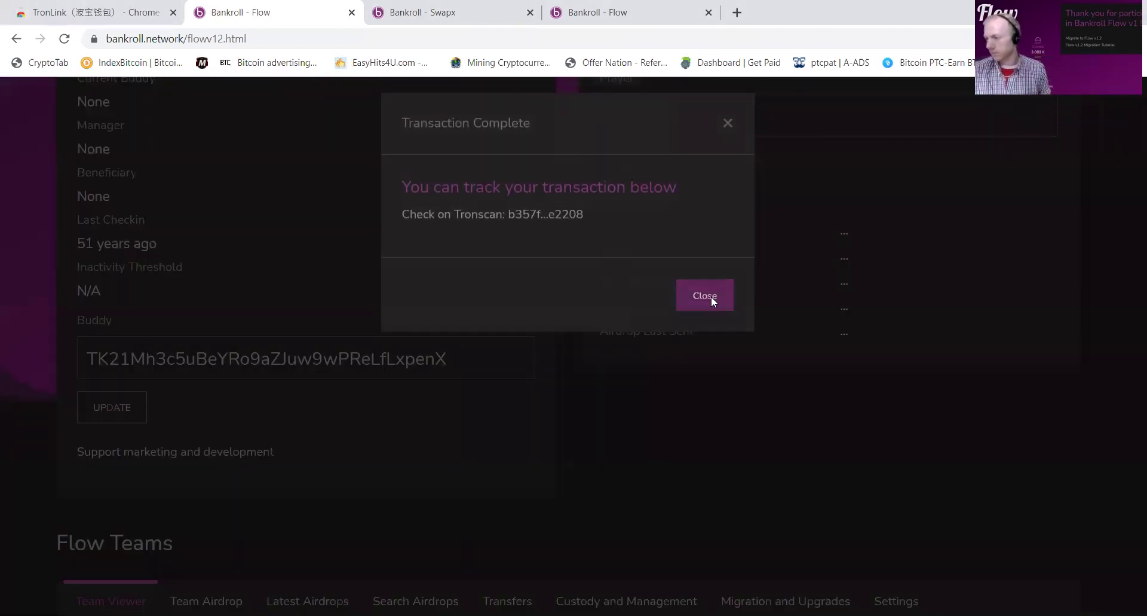
click(710, 296)
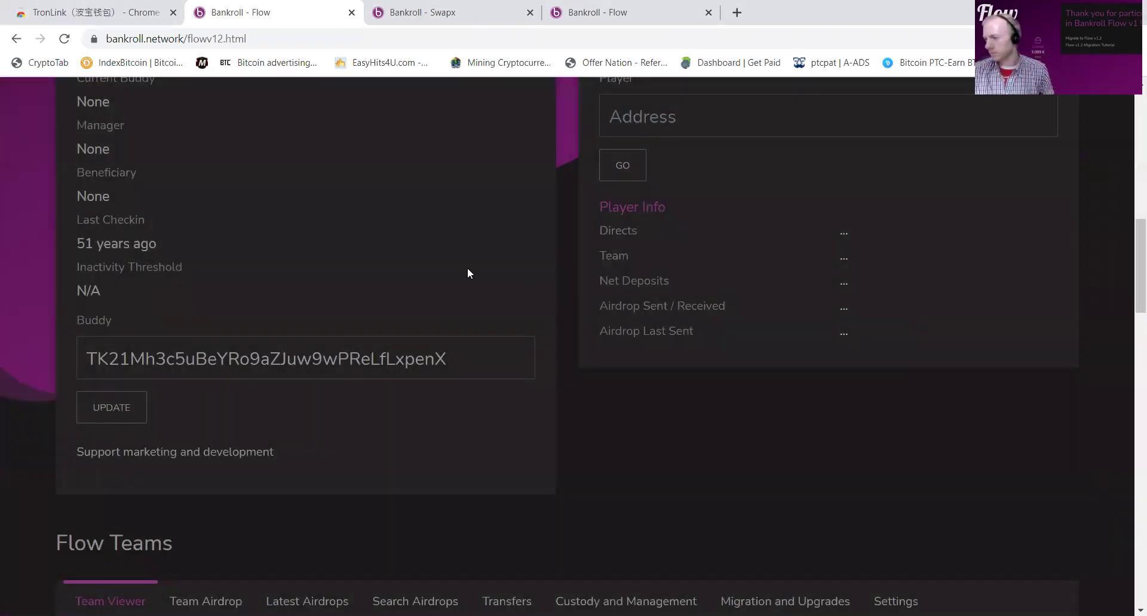
Step: Deposit 10.8 BNKRX into Flow v1.2
scroll(468, 273, up, 15)
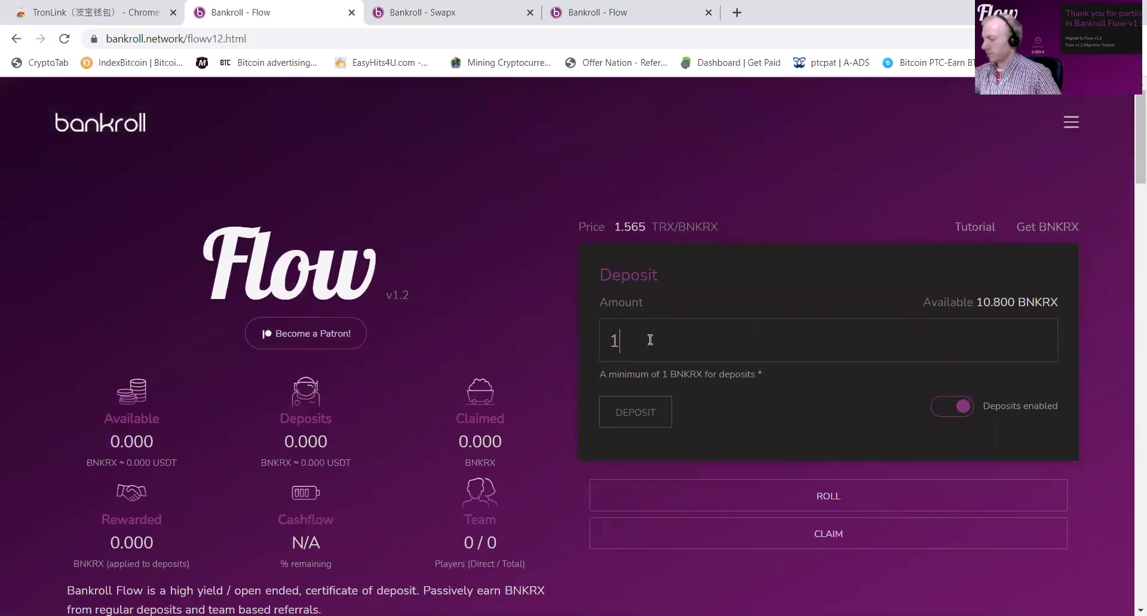
click(642, 407)
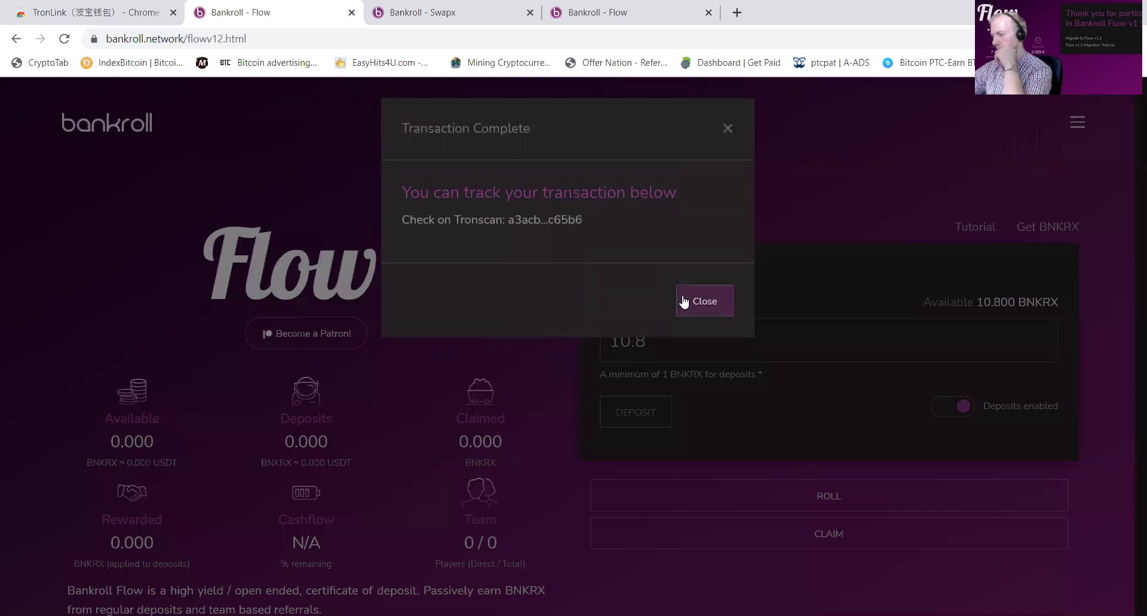
click(704, 300)
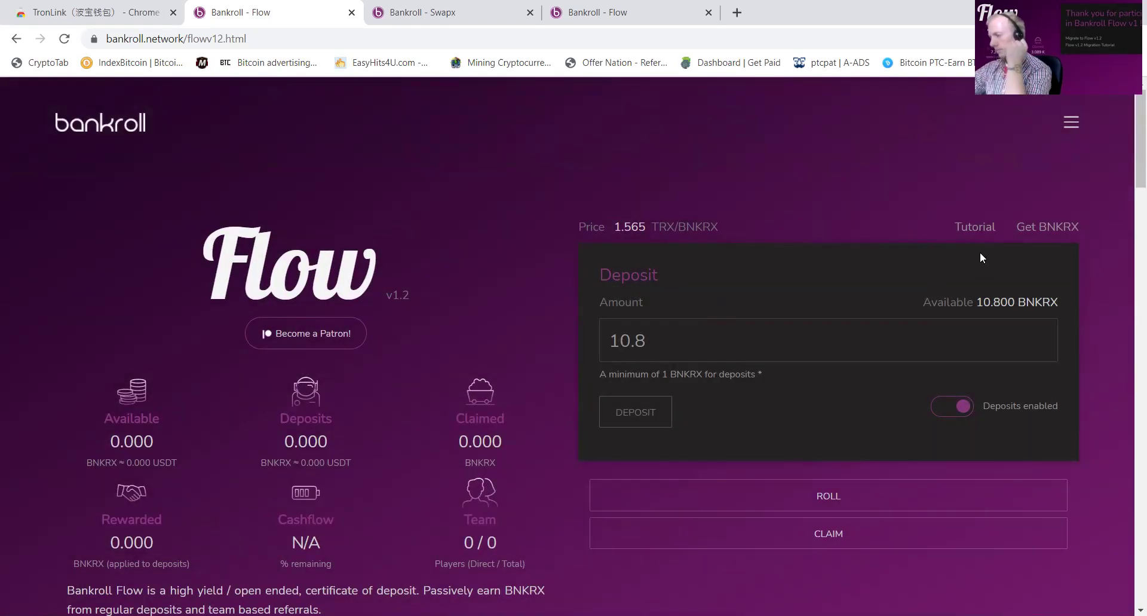
scroll(867, 371, down, 15)
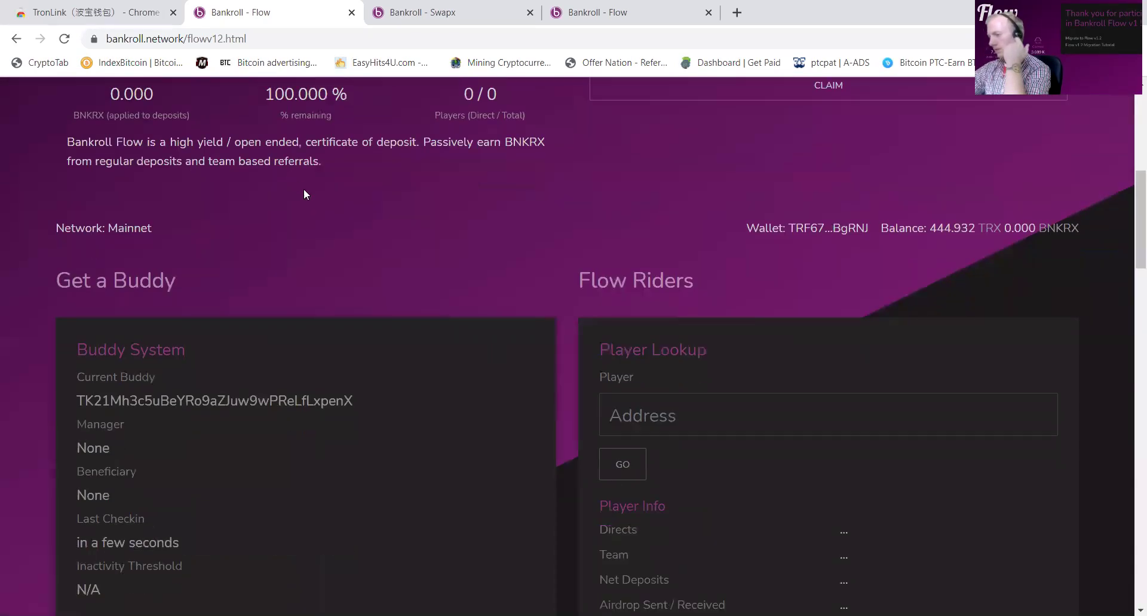
Step: Migrate the v1 balance using 'Use my address' as the destination
click(762, 250)
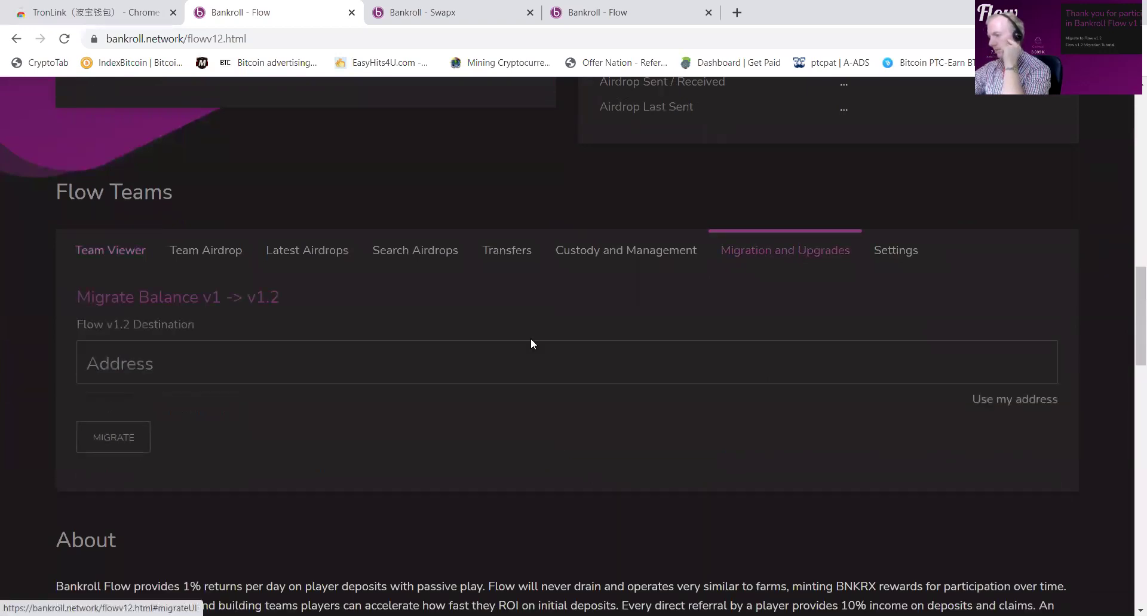
click(1034, 398)
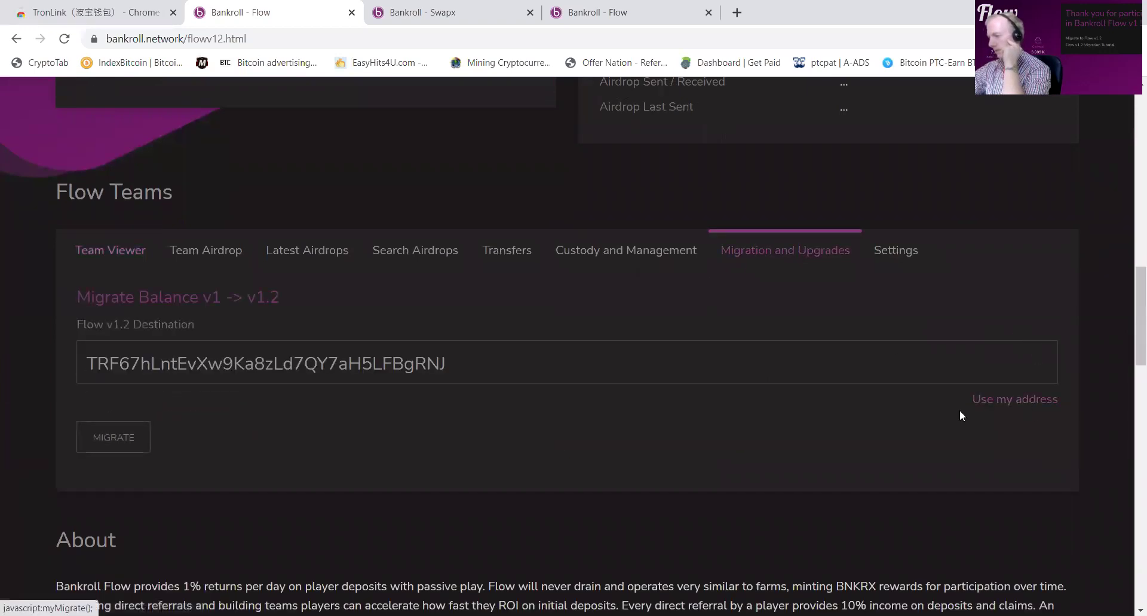
click(128, 435)
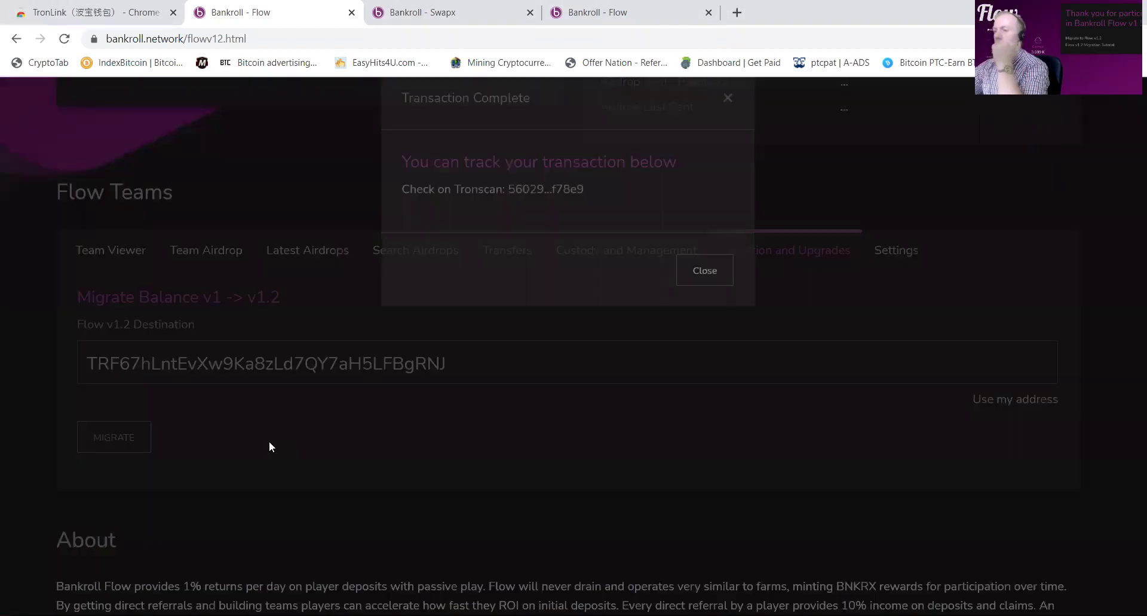
click(690, 305)
scroll(187, 322, up, 1)
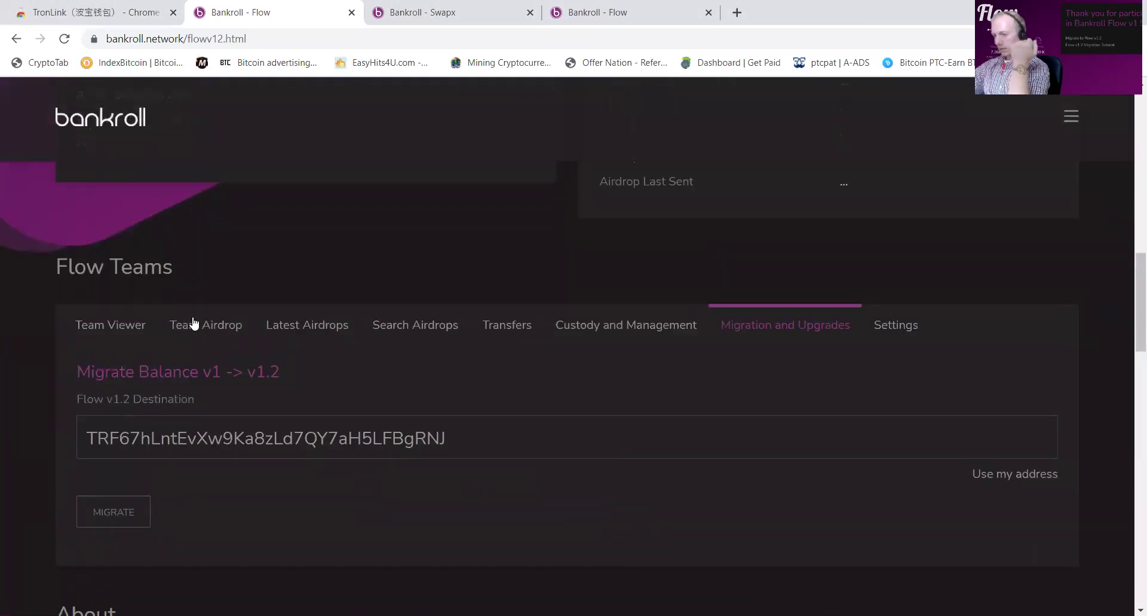
Step: Transfer the Flow balances to the pasted wallet address
click(519, 332)
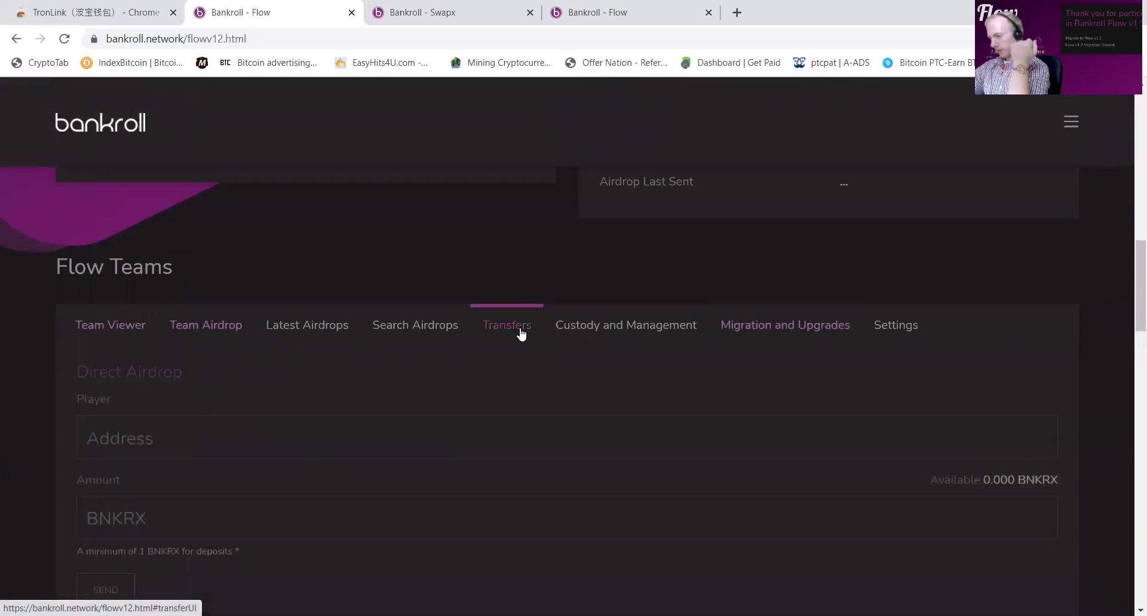
scroll(410, 375, down, 4)
click(217, 404)
key(ctrl+v)
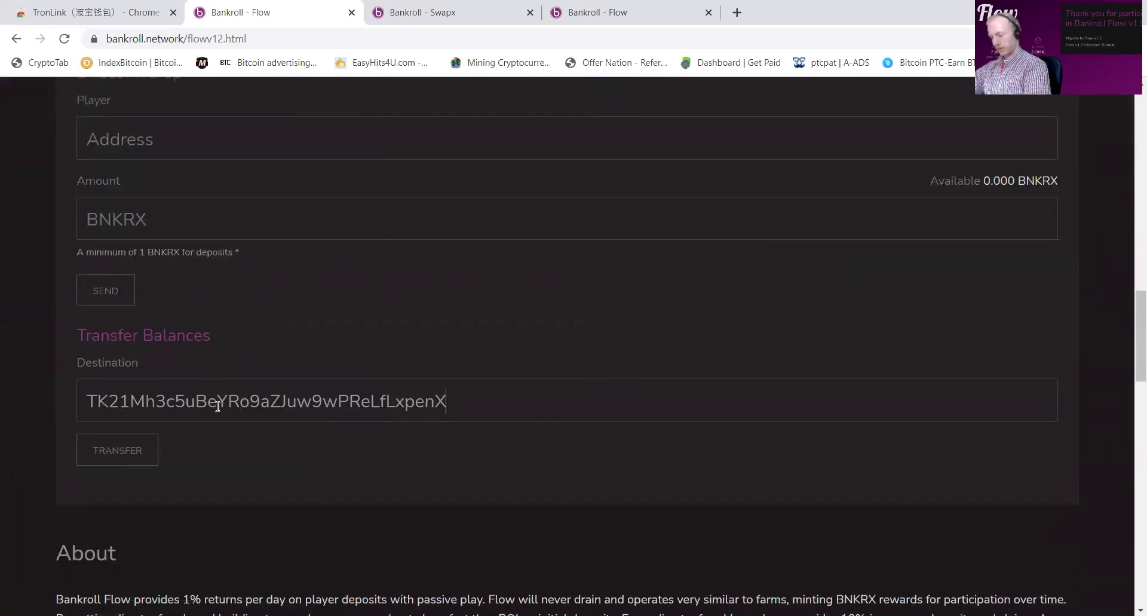
click(96, 452)
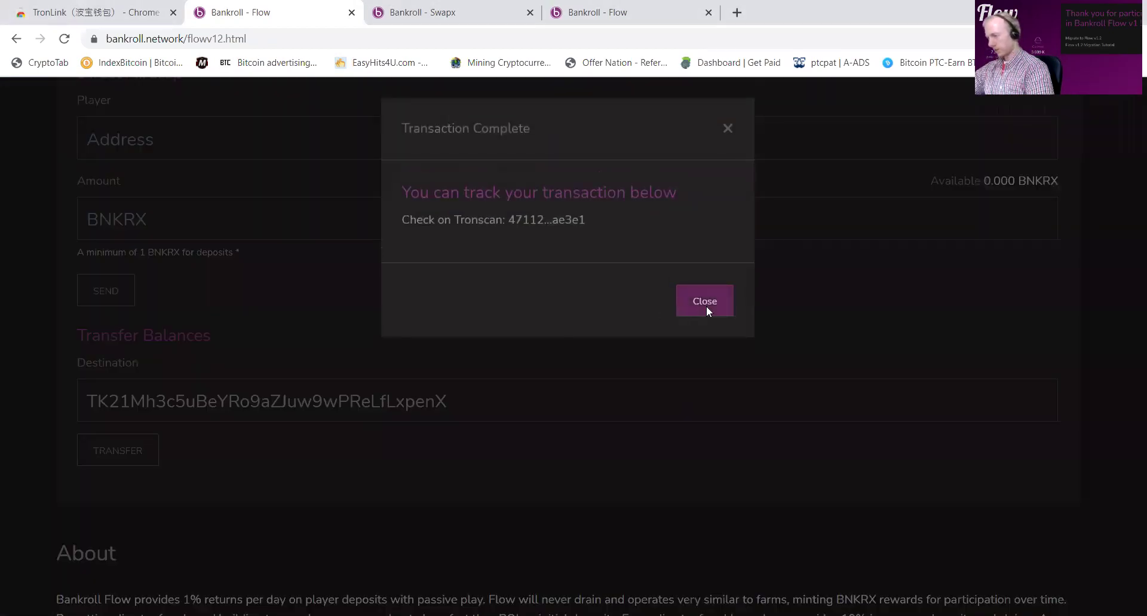
click(707, 306)
scroll(425, 375, up, 15)
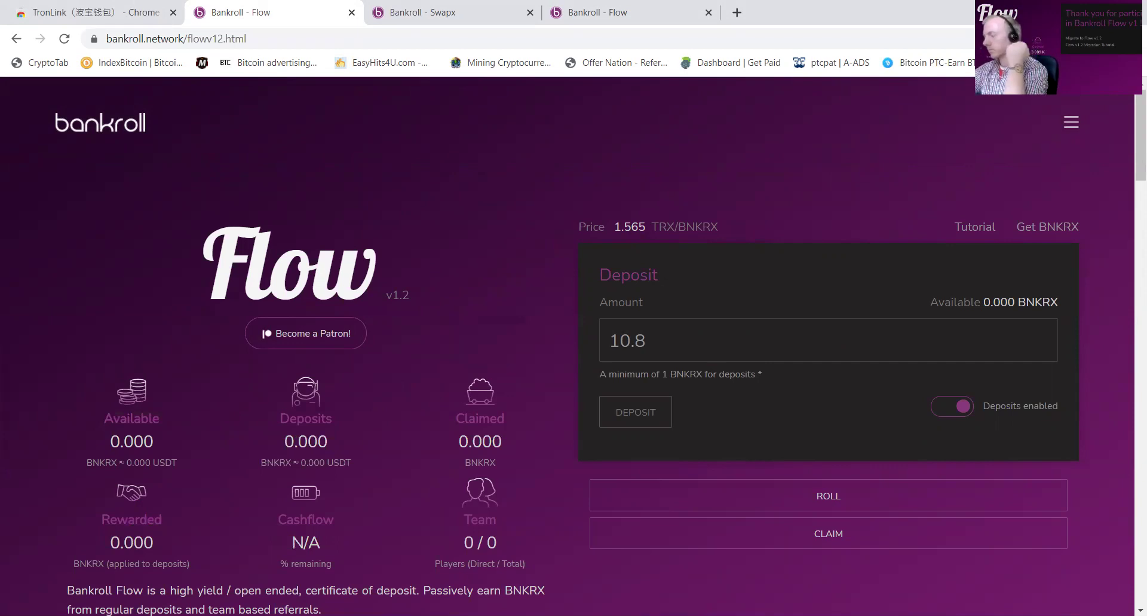
Step: Switch TronLink to tobbie 1 and refresh its data
click(1052, 38)
scroll(945, 250, down, 5)
scroll(945, 250, down, 10)
click(911, 371)
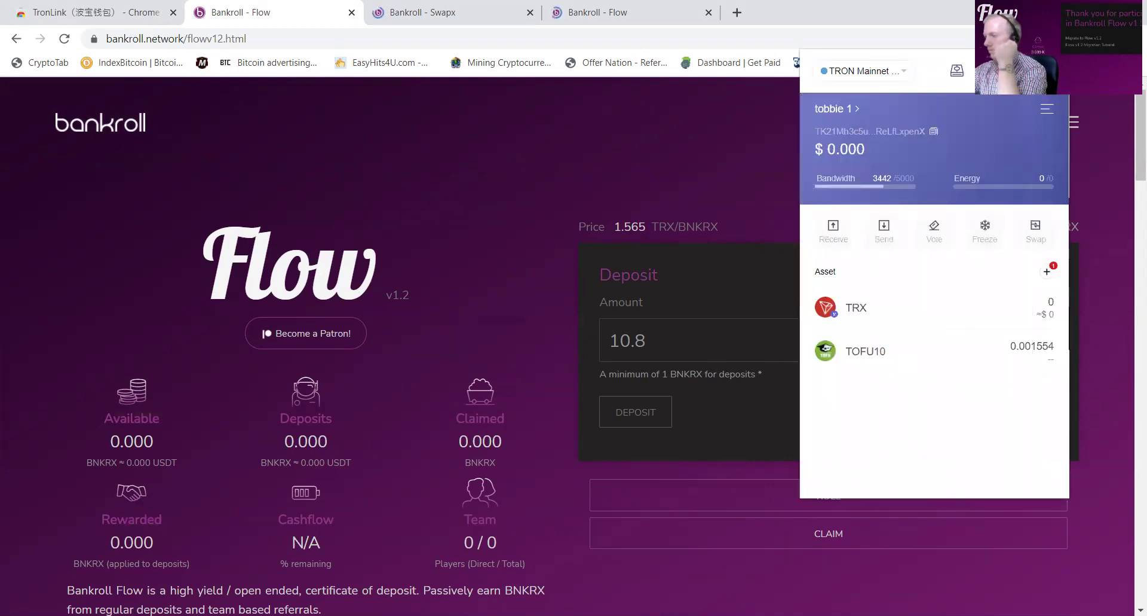
click(1027, 70)
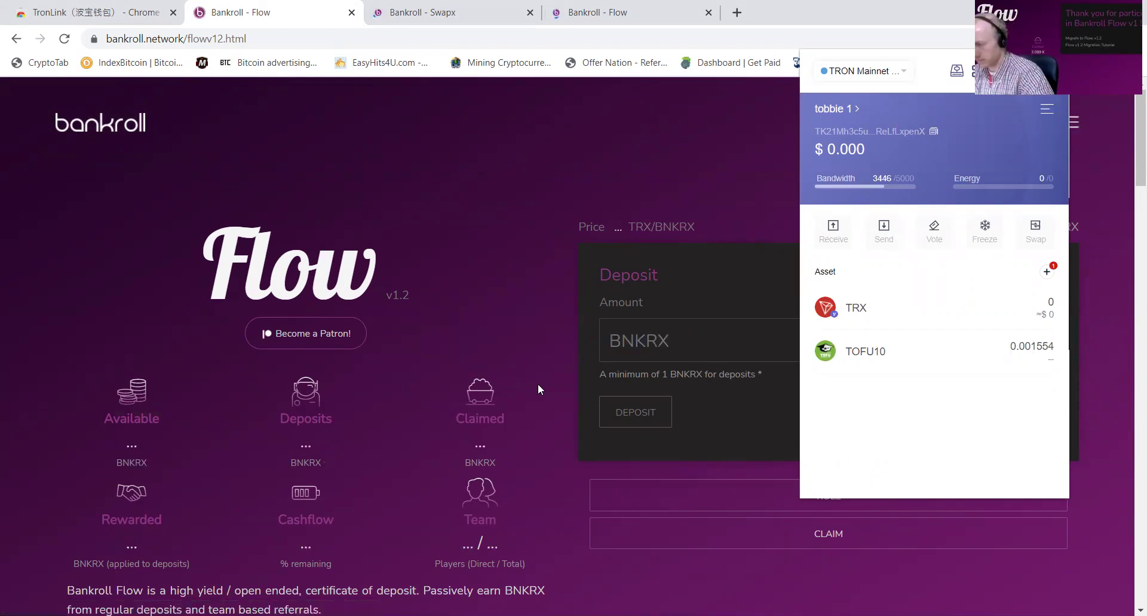
click(373, 389)
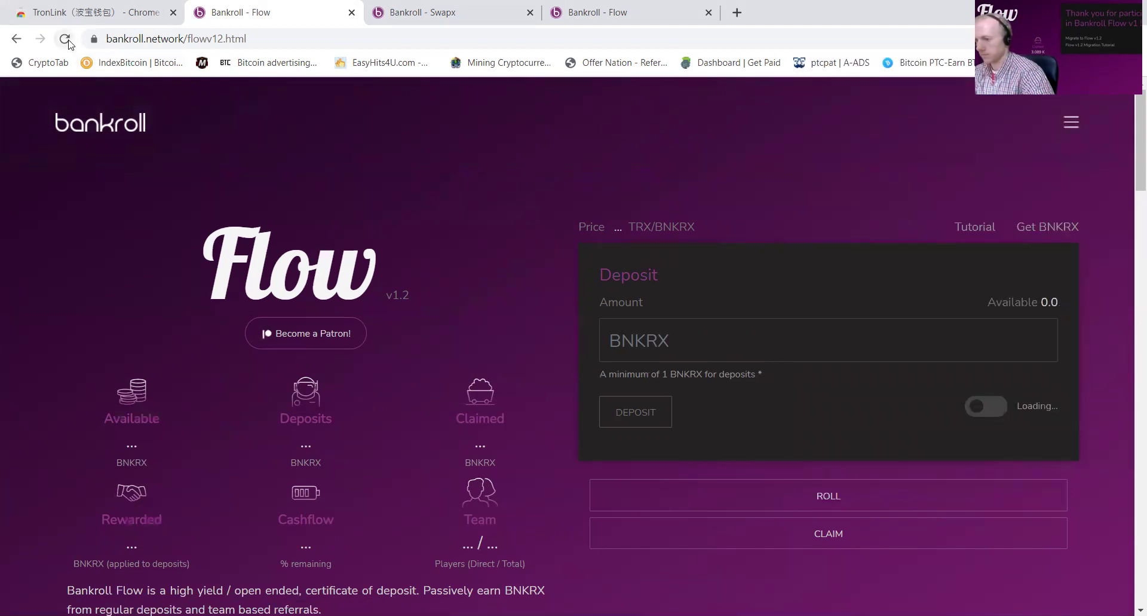
Step: Reload Flow, view tobbie 2's holdings, then switch TronLink back to tobbie 1
click(68, 40)
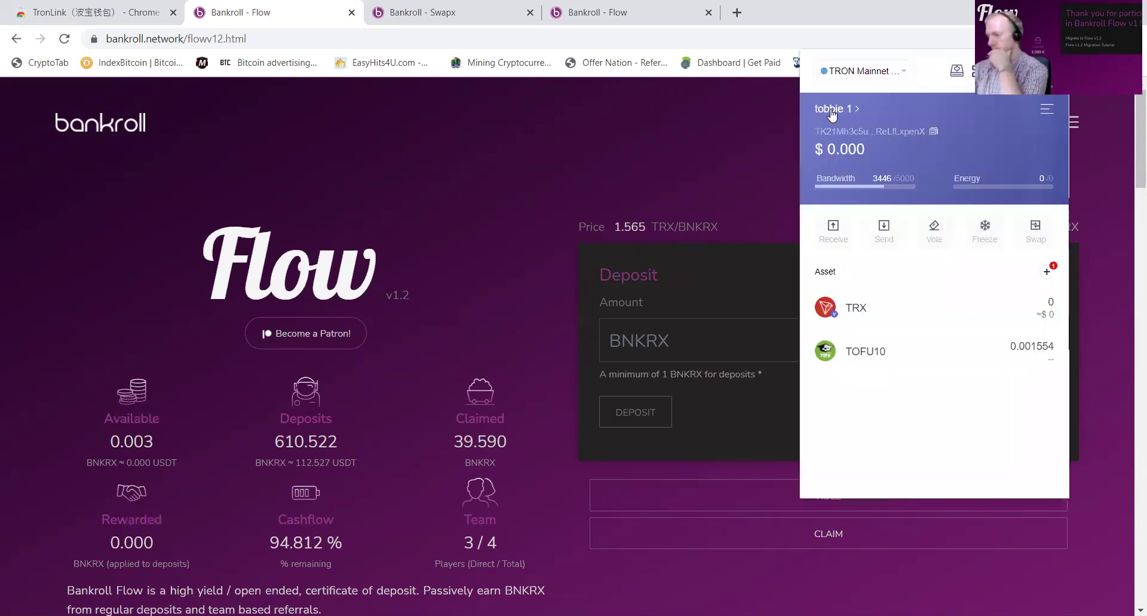
click(831, 111)
scroll(921, 418, down, 10)
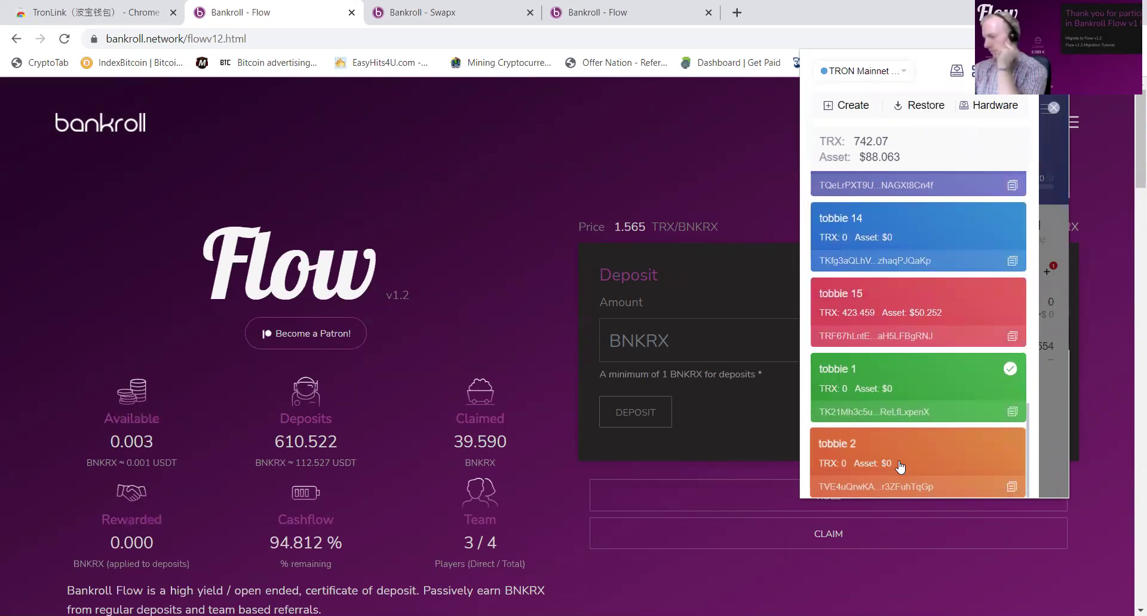
click(900, 466)
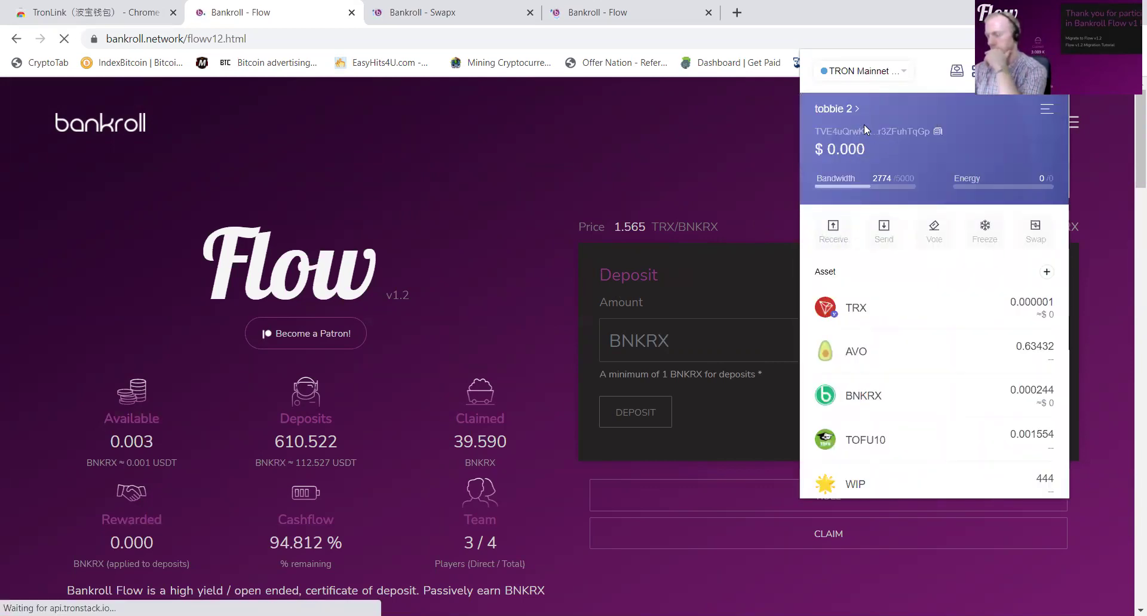
click(836, 109)
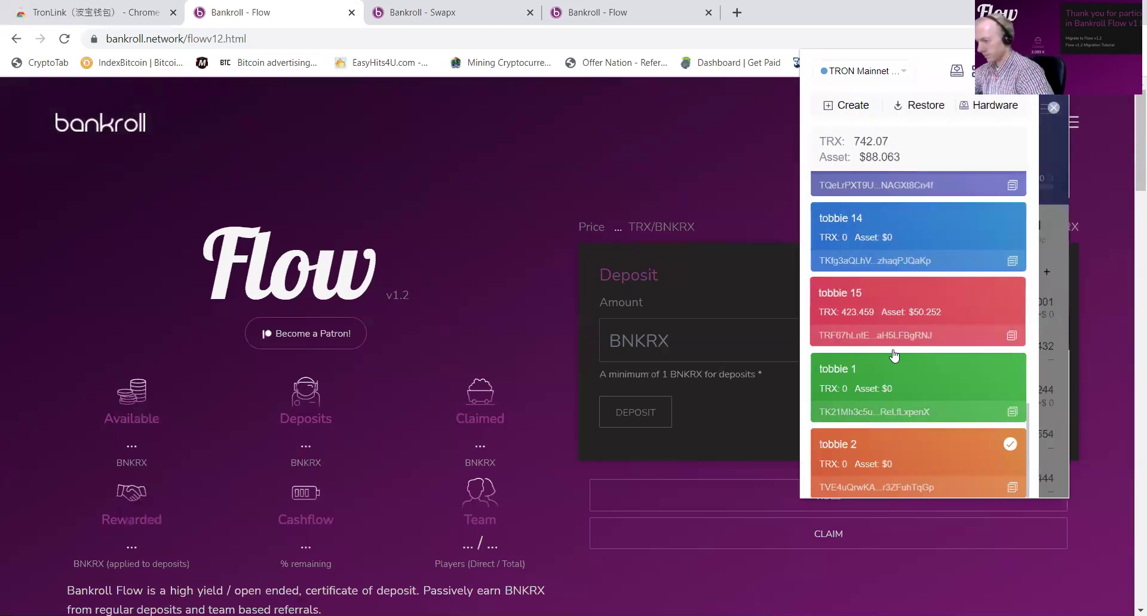
click(885, 390)
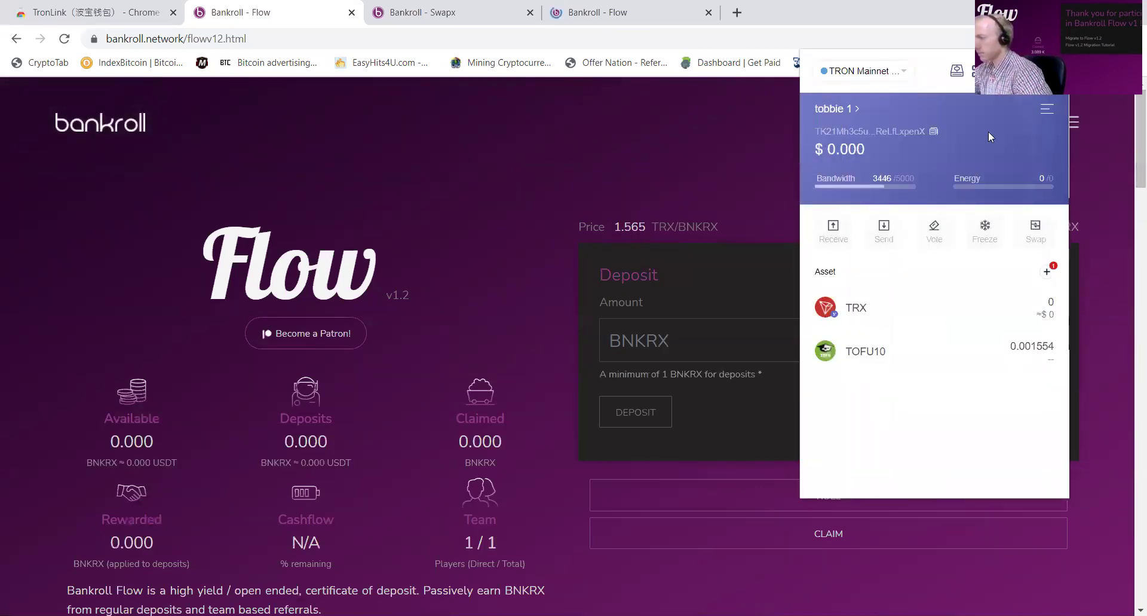
Step: Send tobbie 15's entire TRX balance to tobbie 1's pasted address
click(934, 134)
click(836, 108)
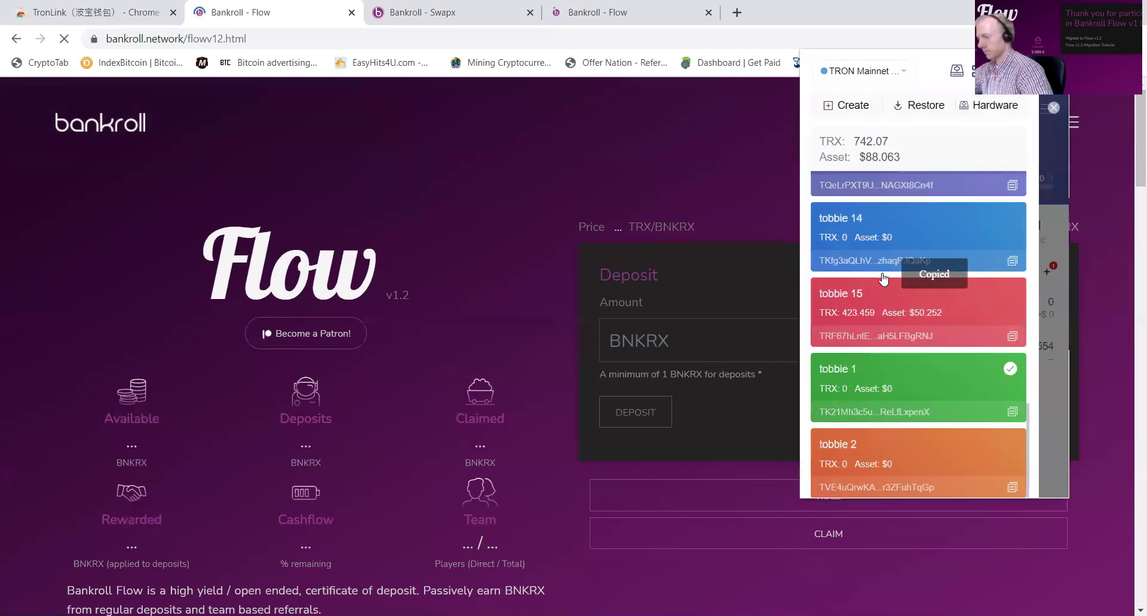
click(873, 303)
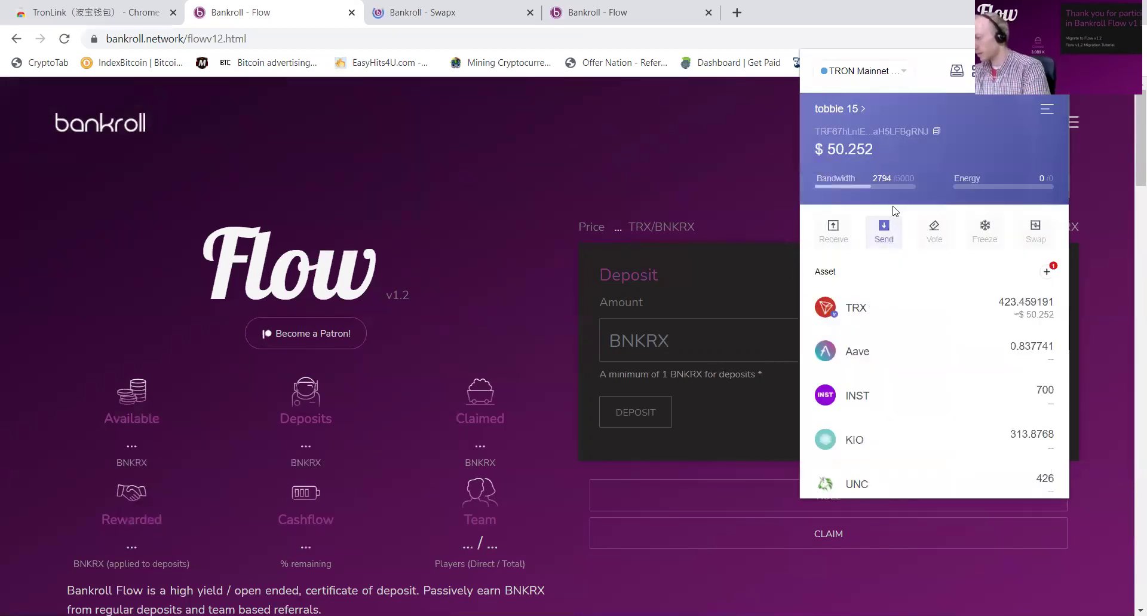
click(884, 233)
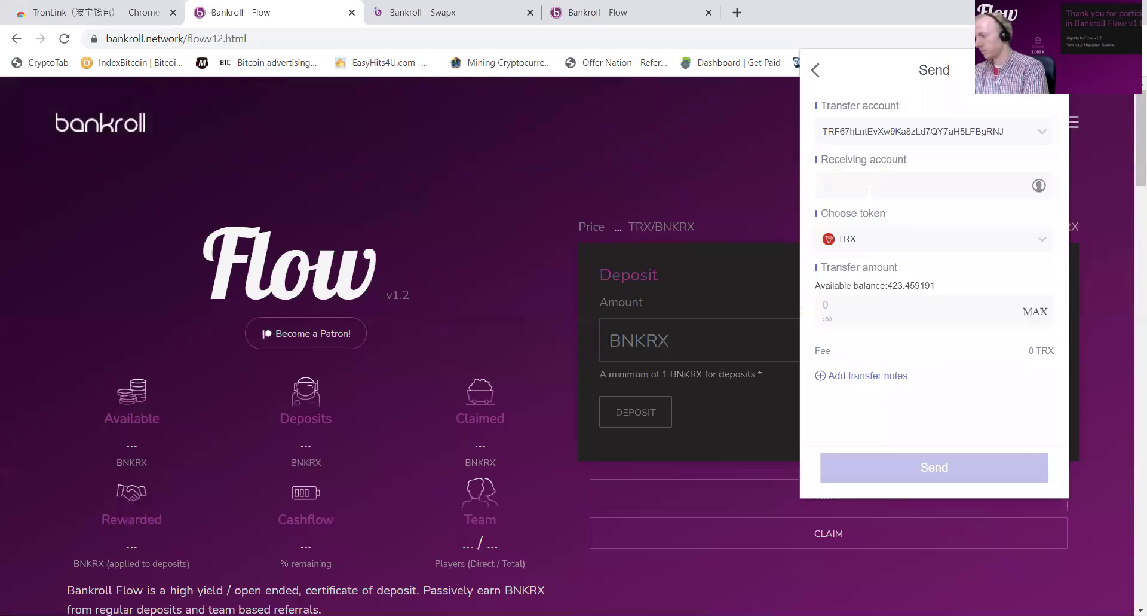
key(ctrl+v)
click(1034, 334)
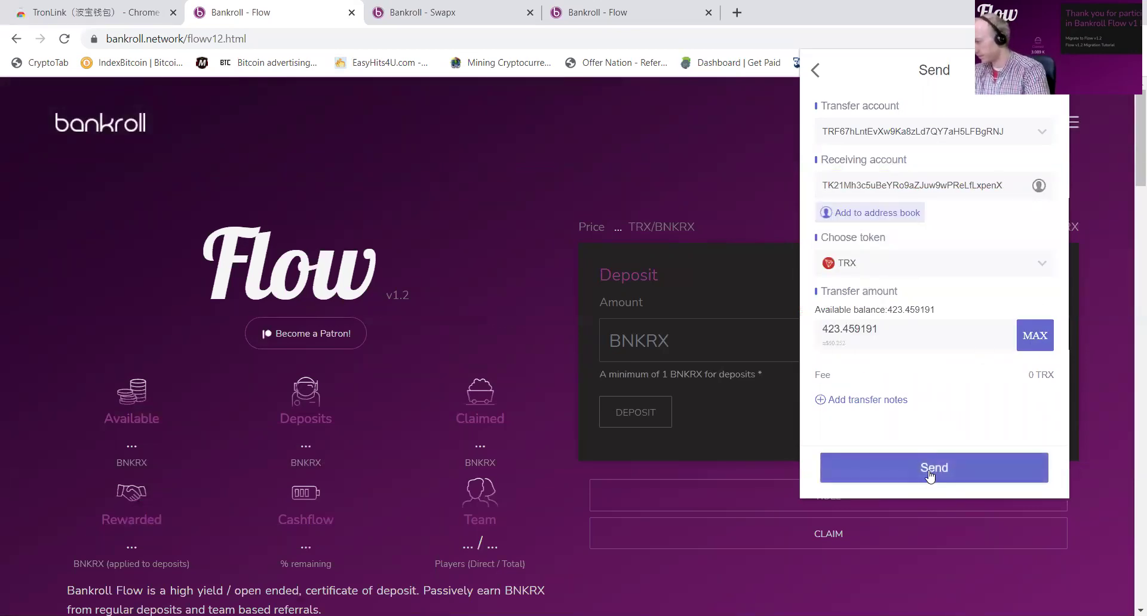
click(930, 472)
click(961, 476)
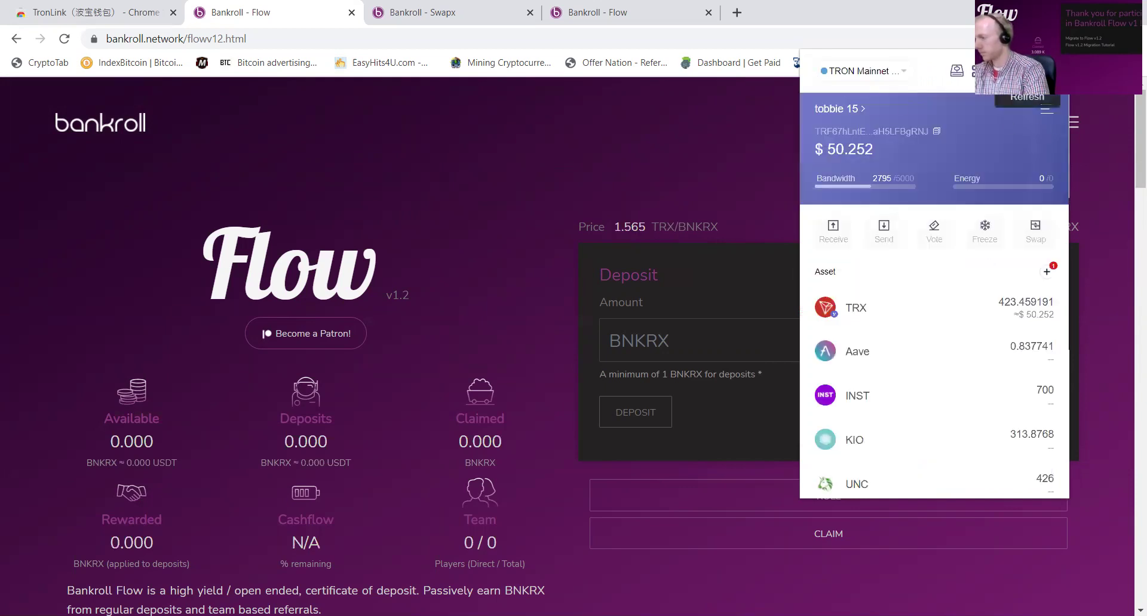
Step: Switch through tobbie 14 and tobbie 13 to check their TRX balances
click(841, 108)
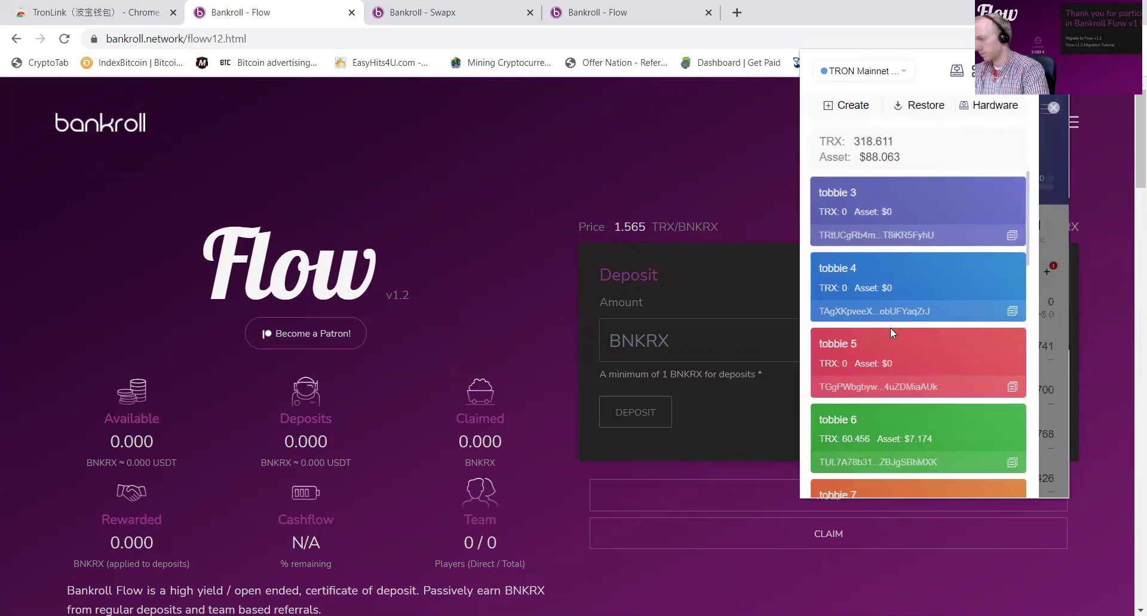
scroll(918, 400, down, 1)
scroll(919, 399, down, 4)
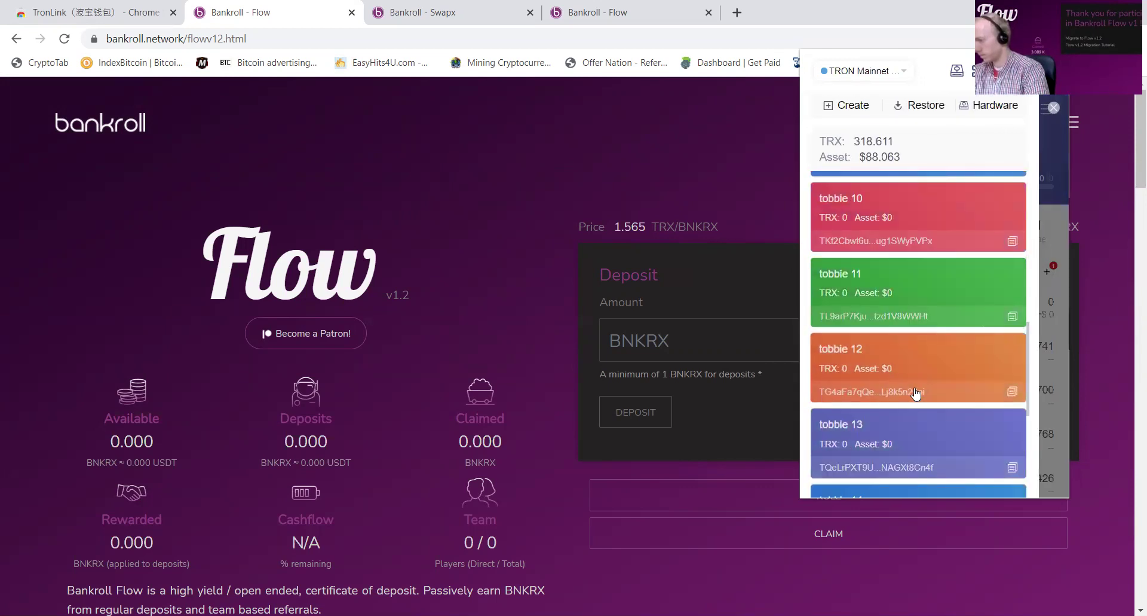
scroll(934, 384, down, 3)
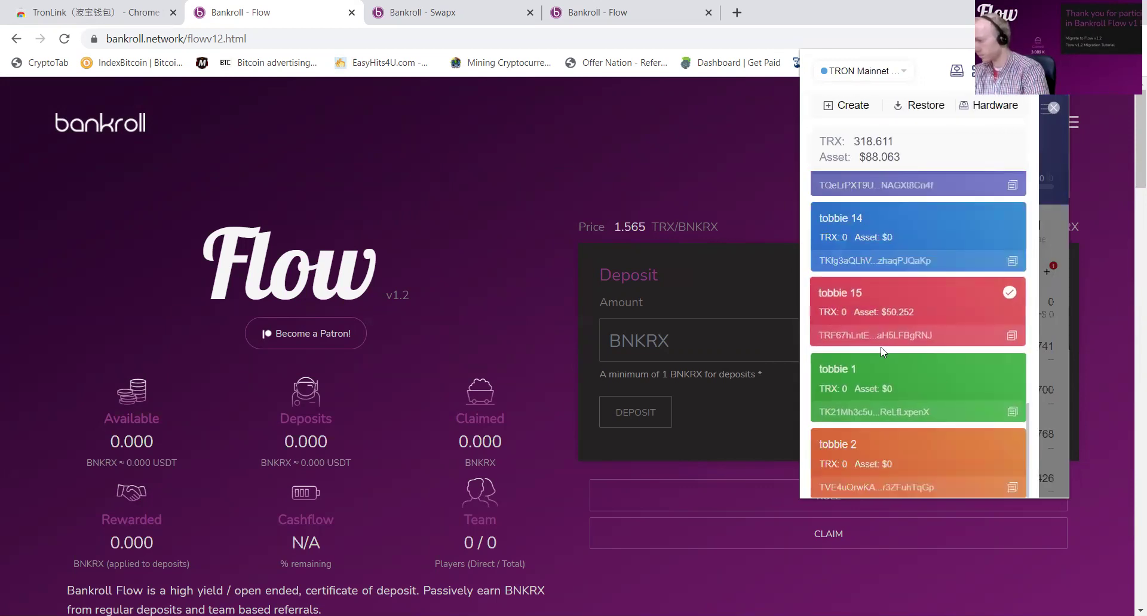
scroll(860, 293, up, 1)
click(861, 302)
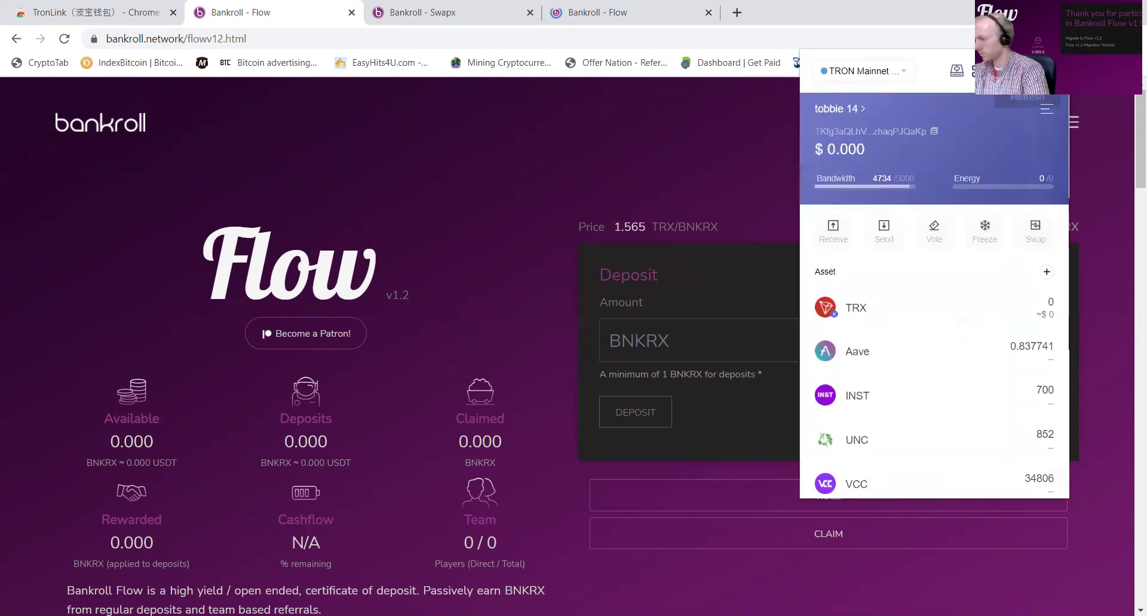
click(827, 110)
click(980, 233)
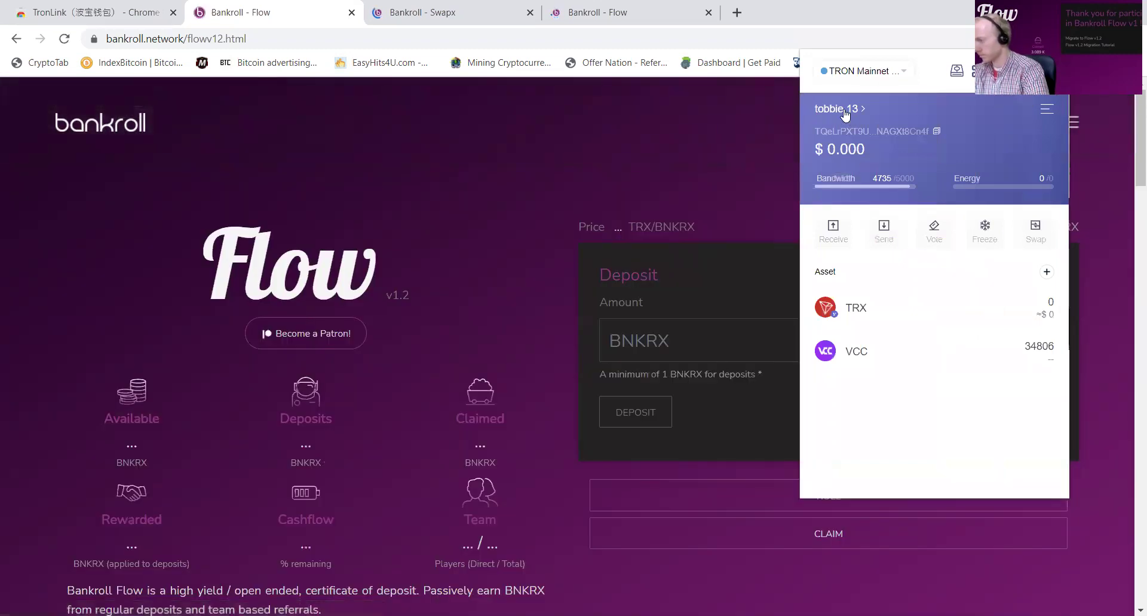
Step: Check that tobbie 12, 11 and 10 each hold 0 TRX
click(842, 112)
scroll(913, 263, up, 3)
click(881, 302)
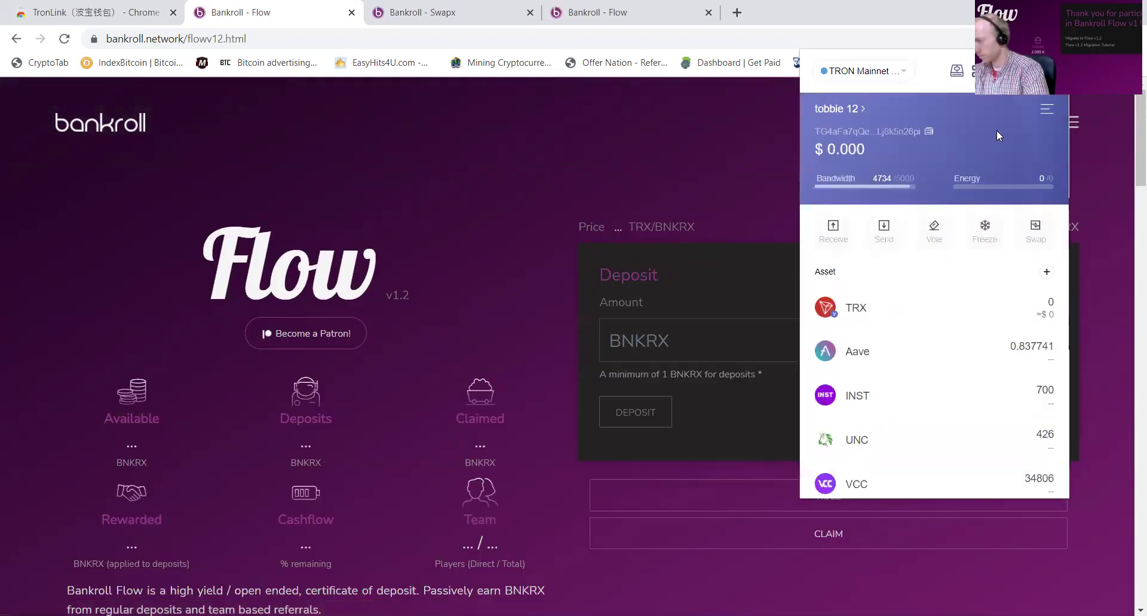
click(843, 111)
click(886, 262)
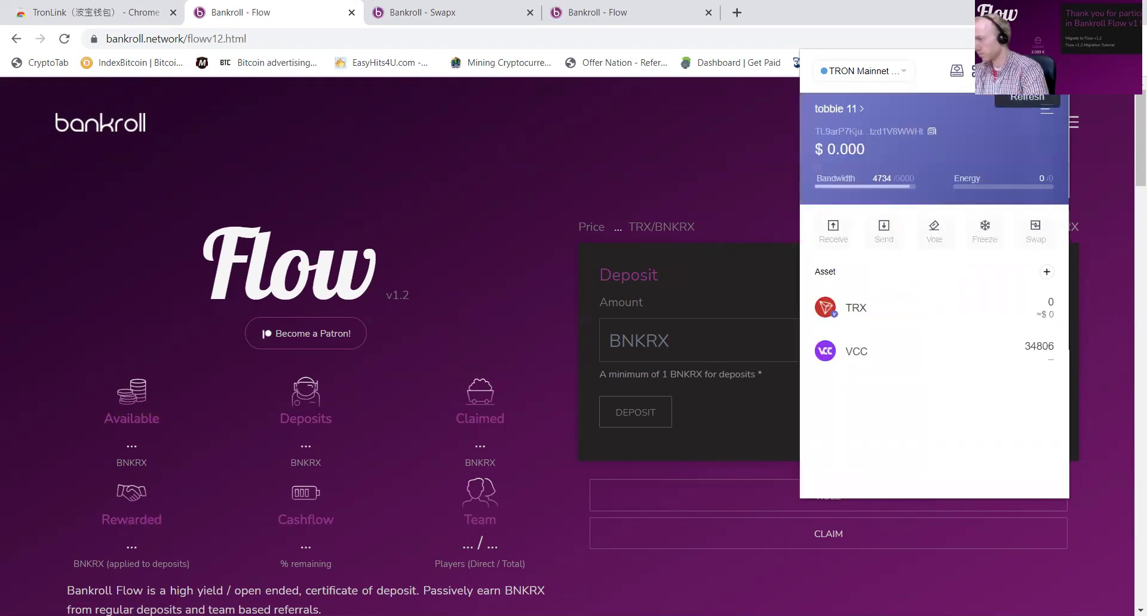
click(832, 105)
scroll(909, 297, up, 2)
click(909, 297)
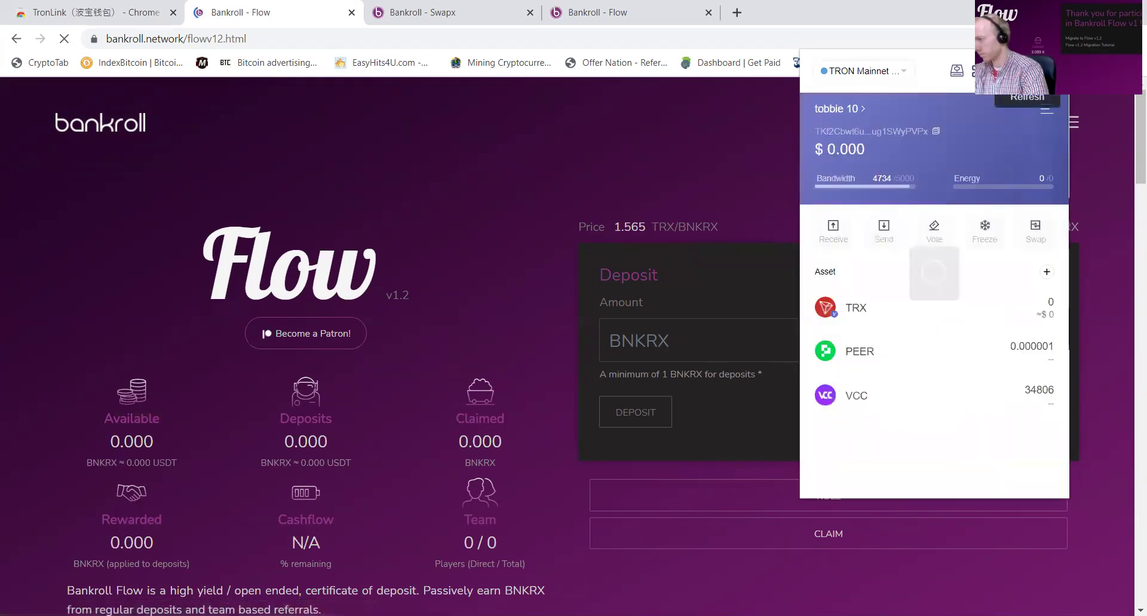
click(846, 114)
scroll(917, 297, up, 2)
Step: Send tobbie 8's full 174.42004 TRX balance to tobbie 1
click(915, 291)
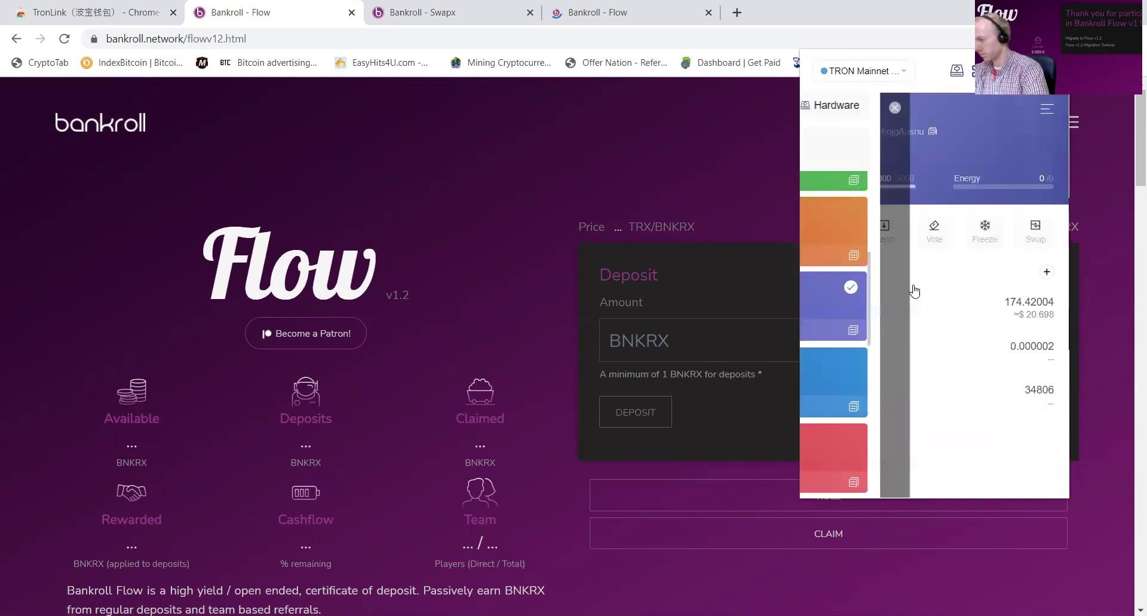
click(884, 228)
click(872, 186)
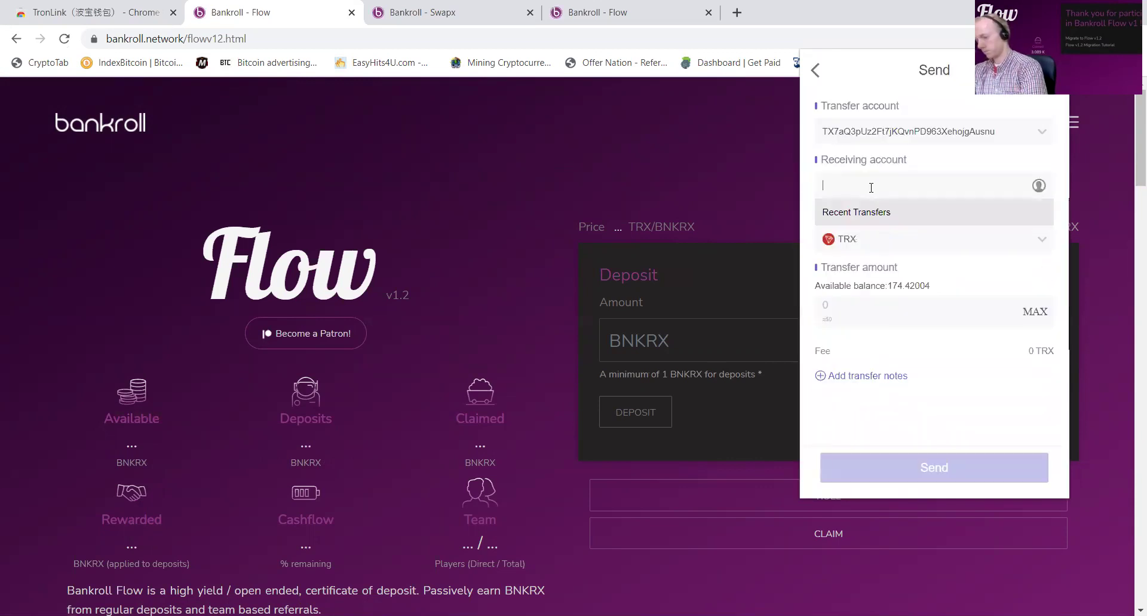
key(ctrl+v)
click(1022, 333)
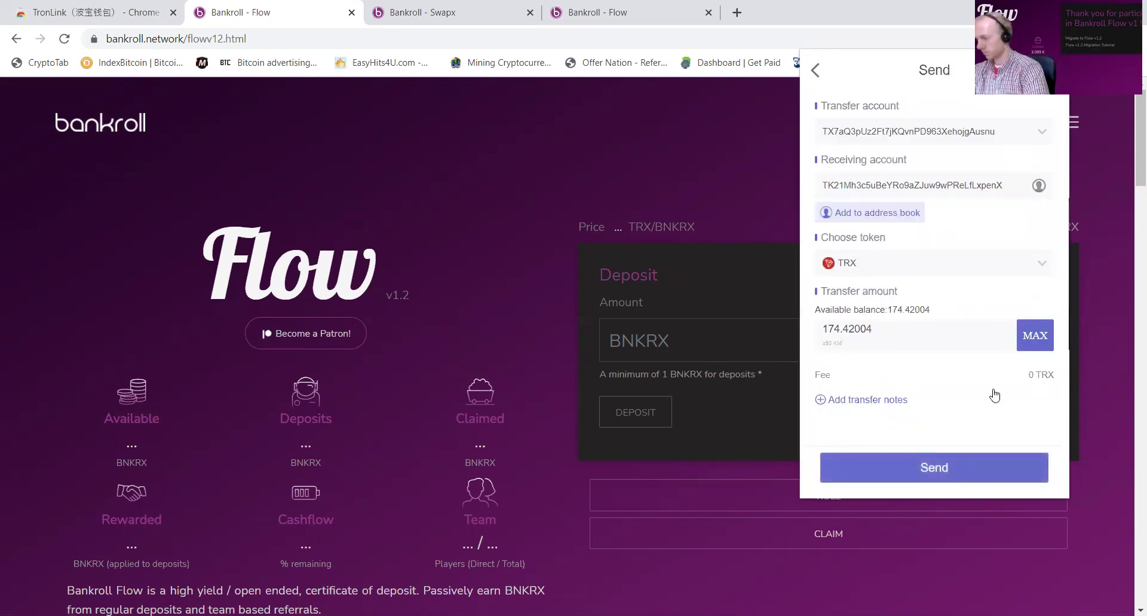
click(988, 461)
click(995, 468)
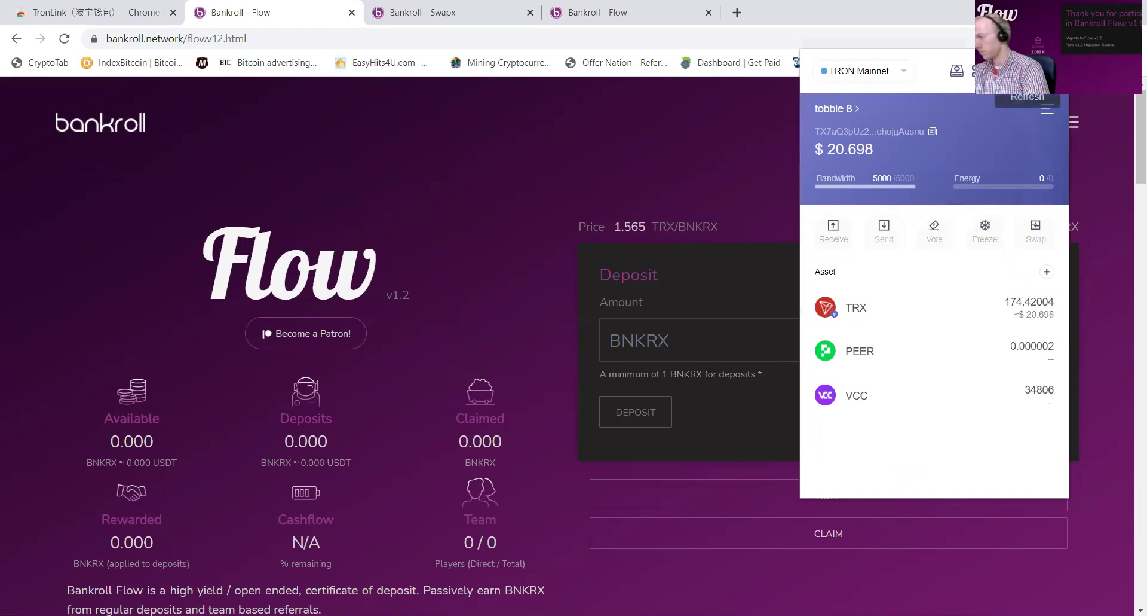
click(1028, 82)
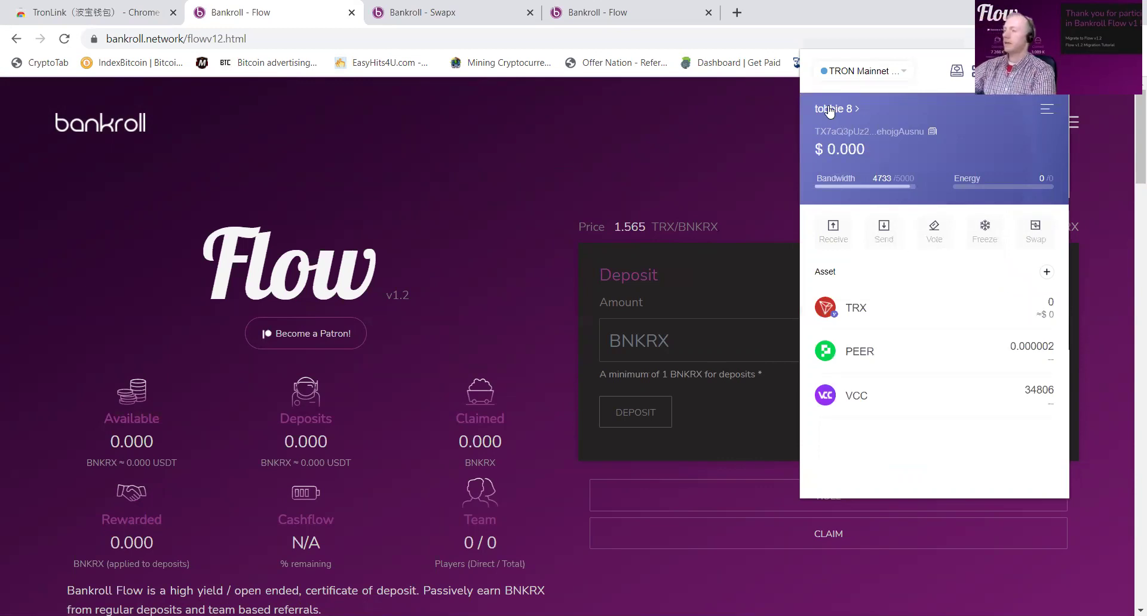
Step: Send tobbie 7's full 83.7348 TRX balance to tobbie 1
click(830, 109)
scroll(936, 400, down, 2)
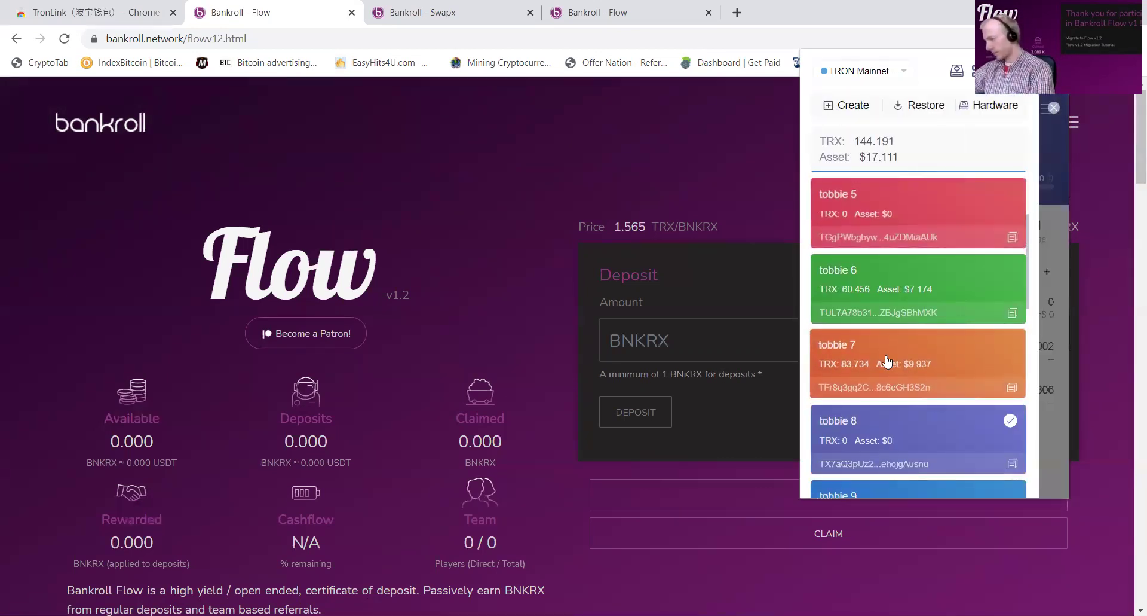
click(886, 361)
click(880, 233)
click(886, 185)
key(ctrl+v)
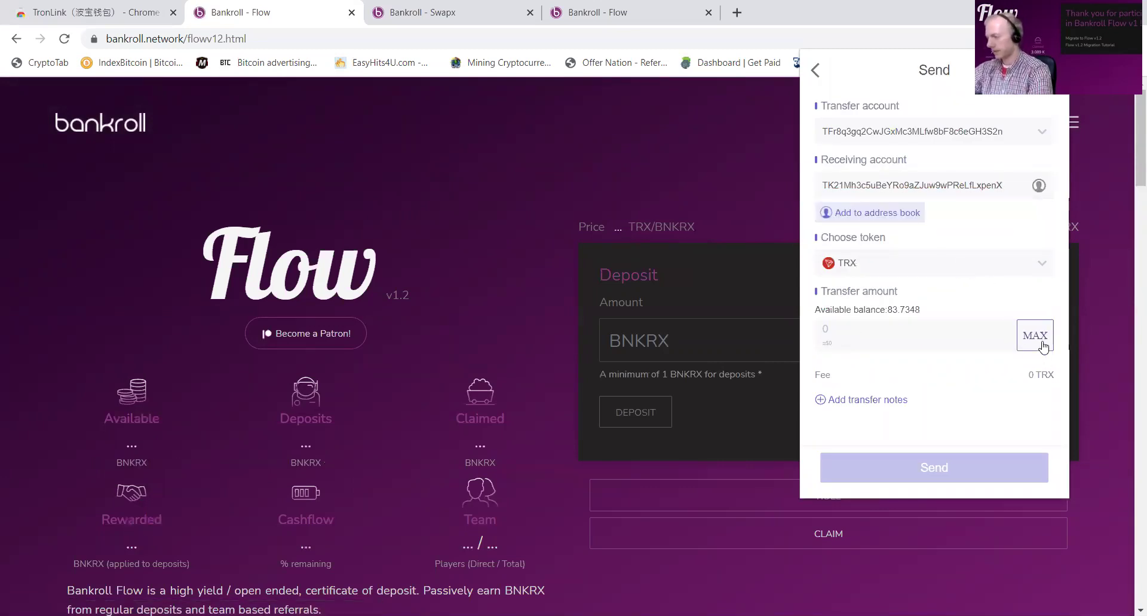
click(1041, 343)
click(957, 469)
click(956, 465)
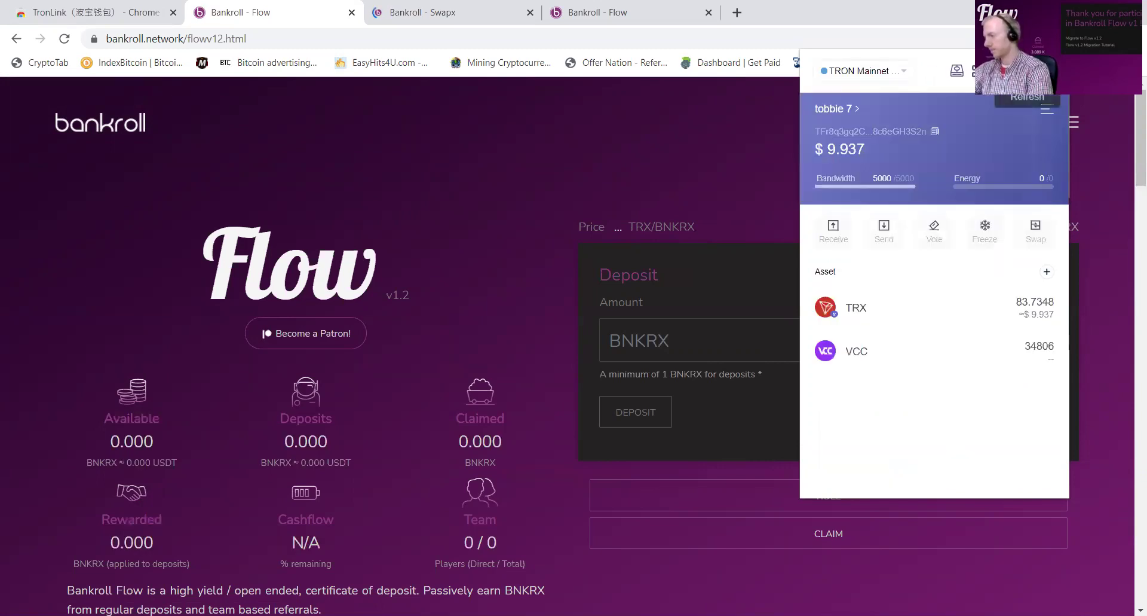
Step: Send tobbie 6's full 60.4568 TRX to tobbie 1, then make tobbie 5 active
click(862, 108)
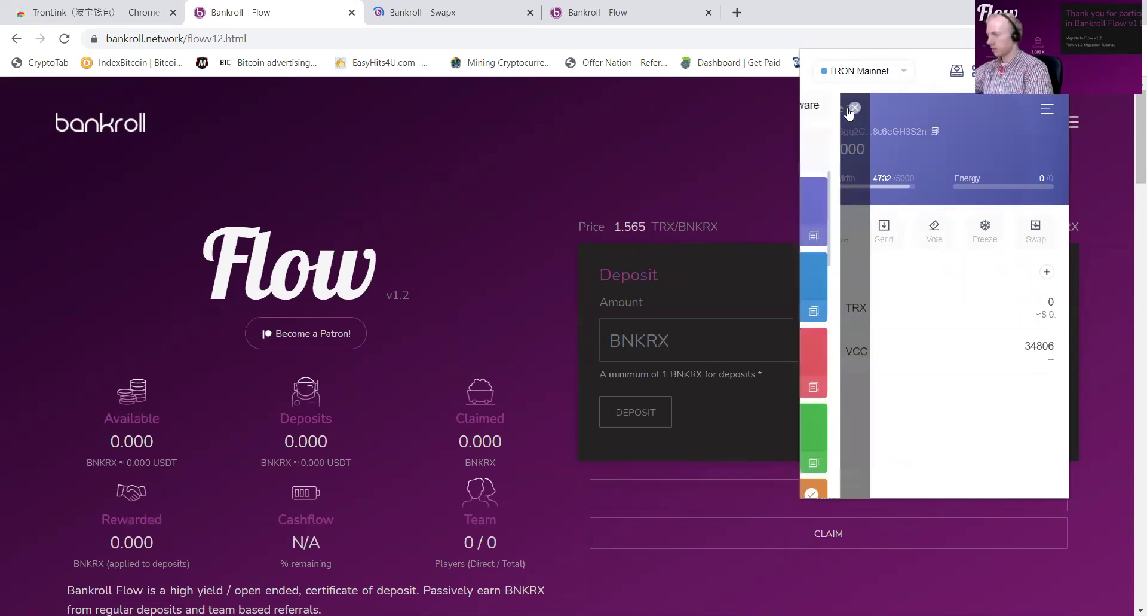
scroll(948, 370, down, 3)
click(891, 222)
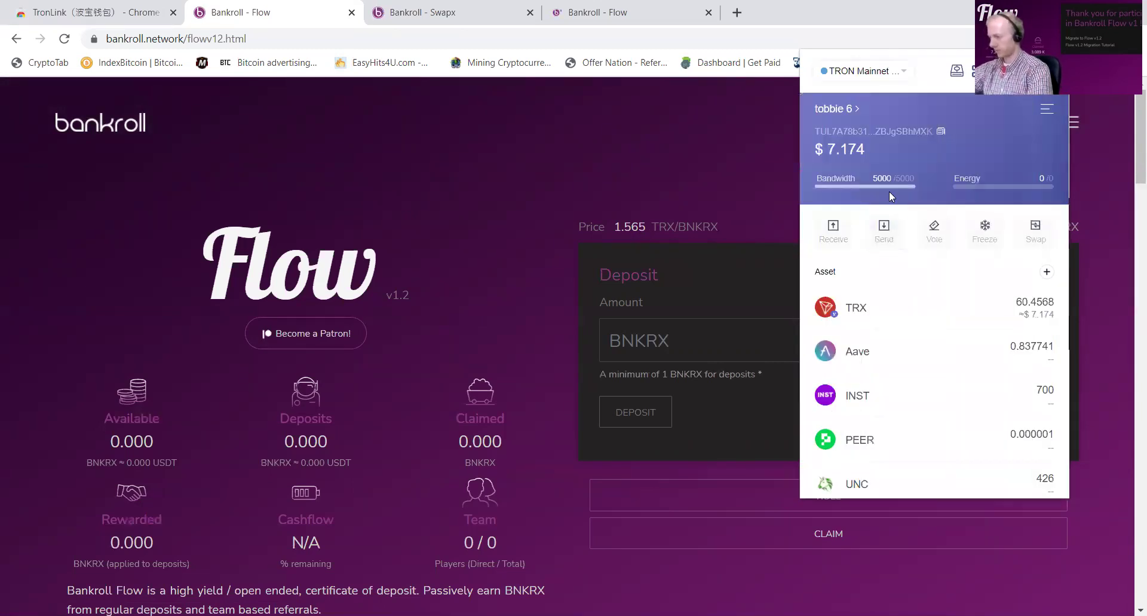
click(884, 231)
text(TK21Mh3c5uBeYRo9aZJuw9wPReLfLxpenX)
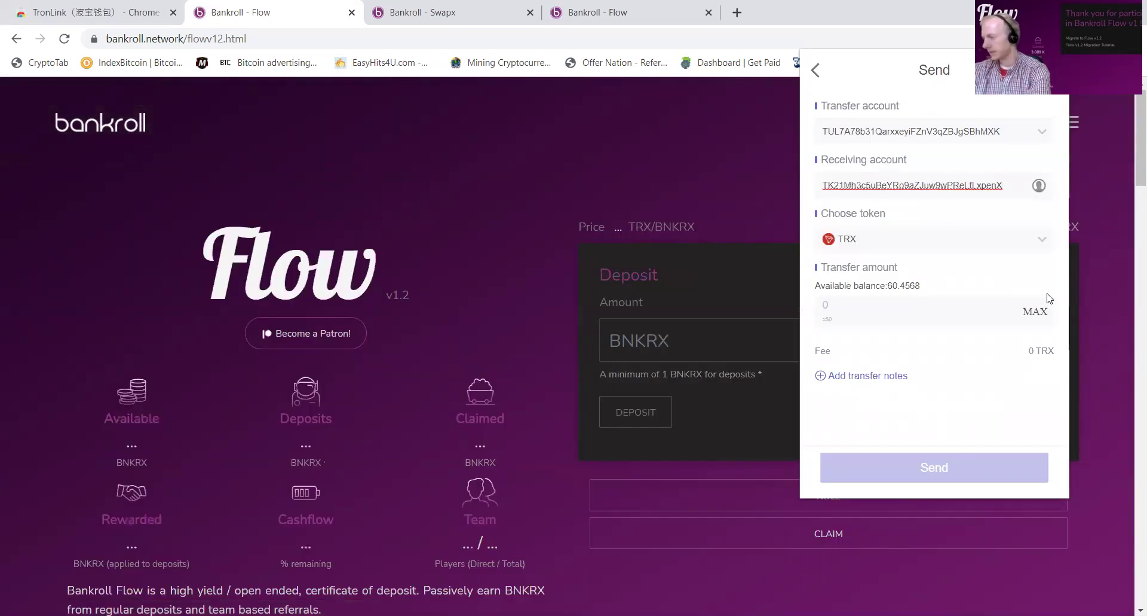
click(1035, 311)
click(940, 468)
click(999, 469)
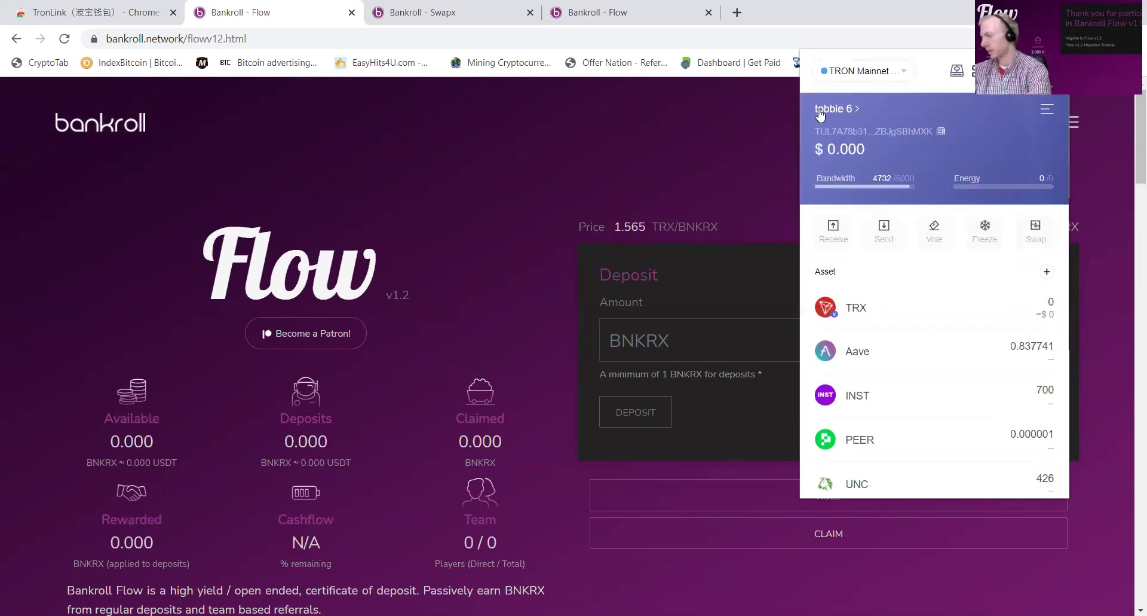
click(834, 108)
click(909, 353)
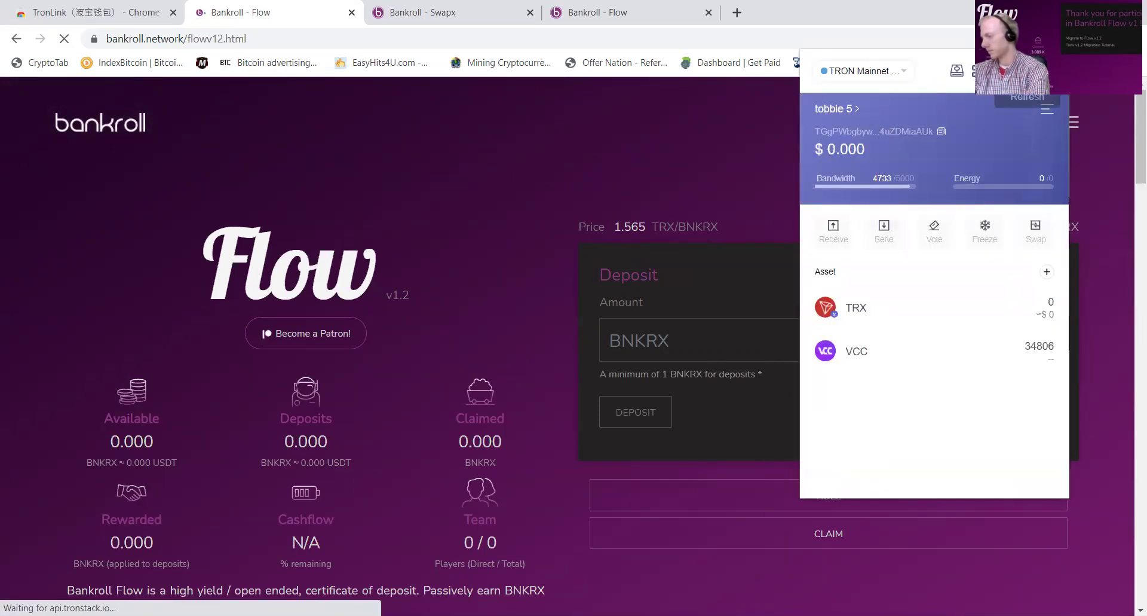
Step: Confirm tobbie 4 and 3 are empty, then switch to tobbie 1 holding 742.070831 TRX
click(837, 110)
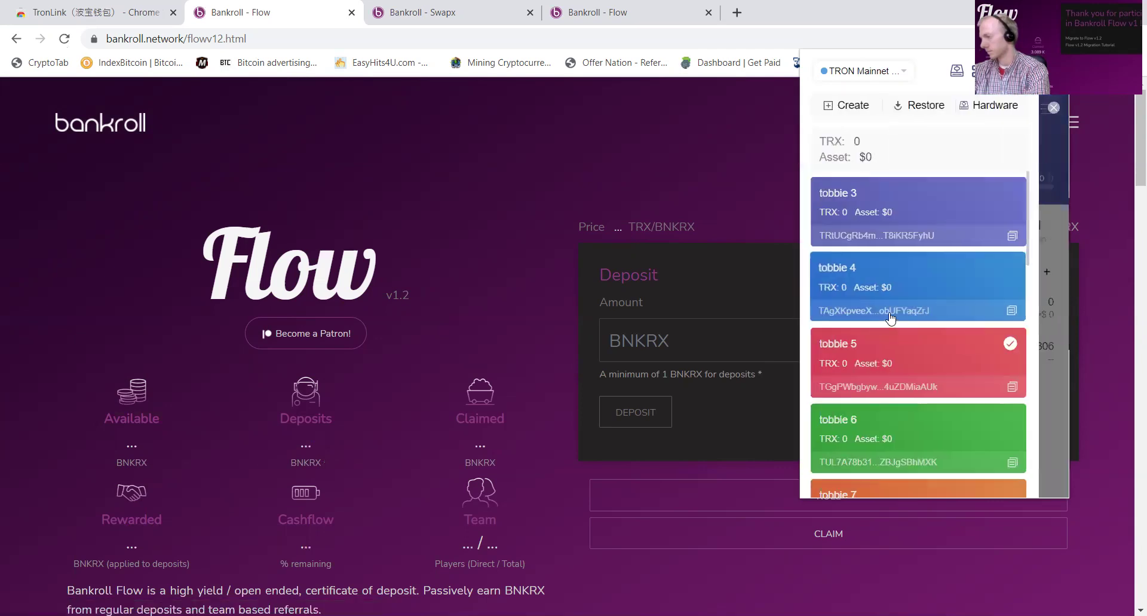
click(890, 293)
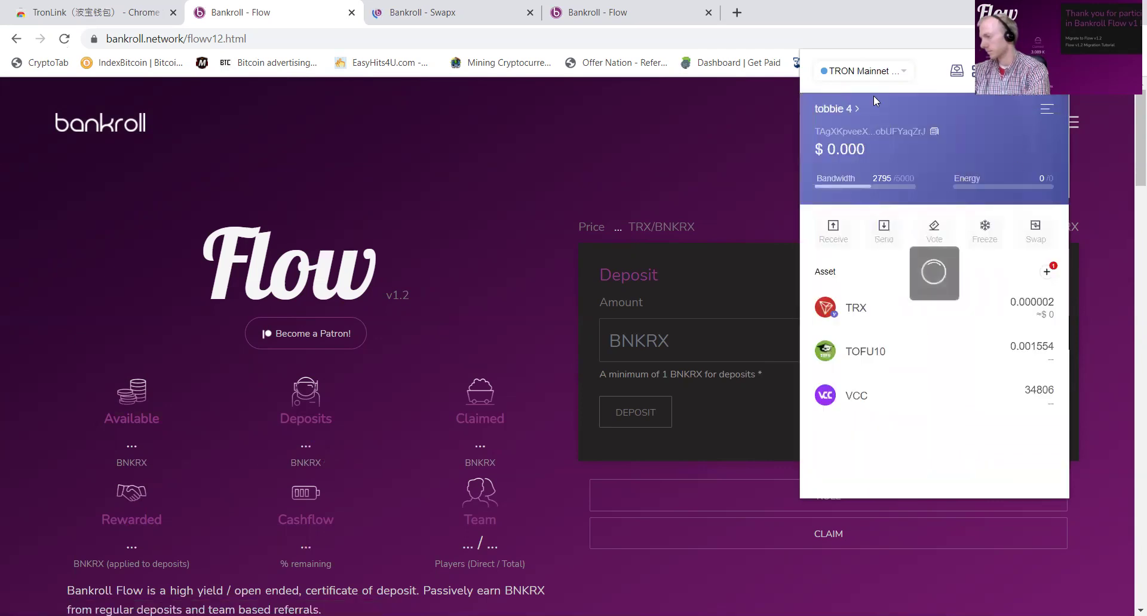
click(845, 110)
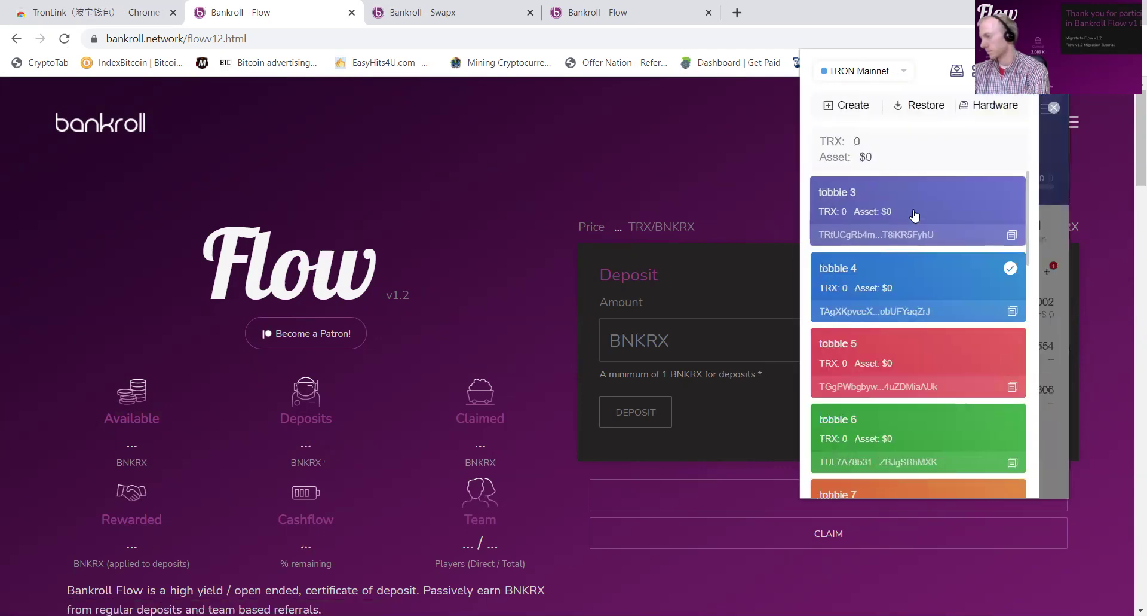
click(914, 216)
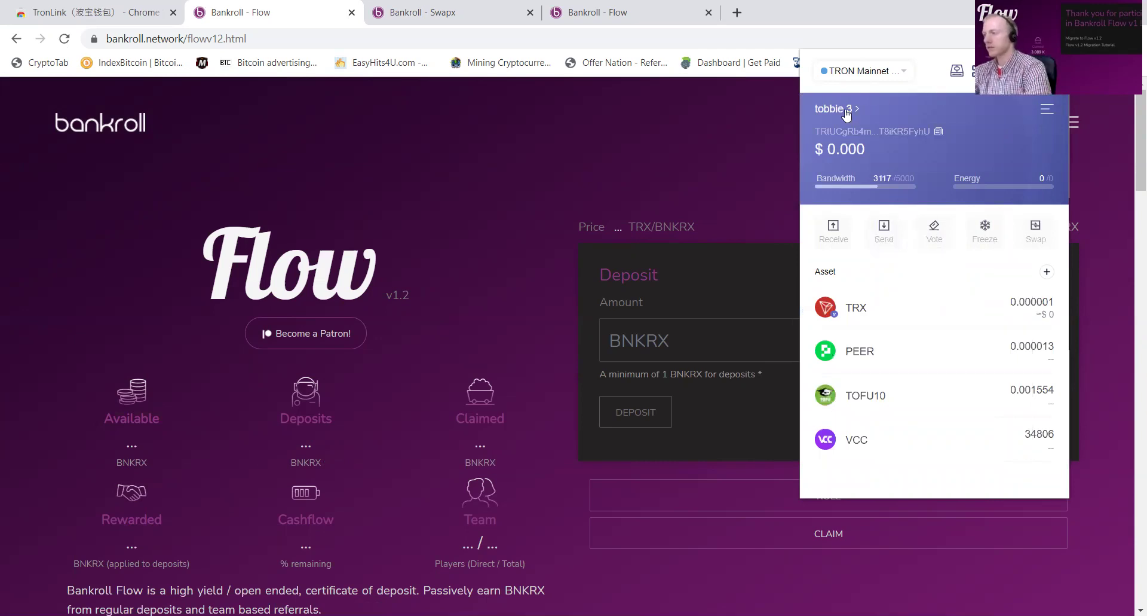
click(837, 109)
scroll(940, 253, down, 12)
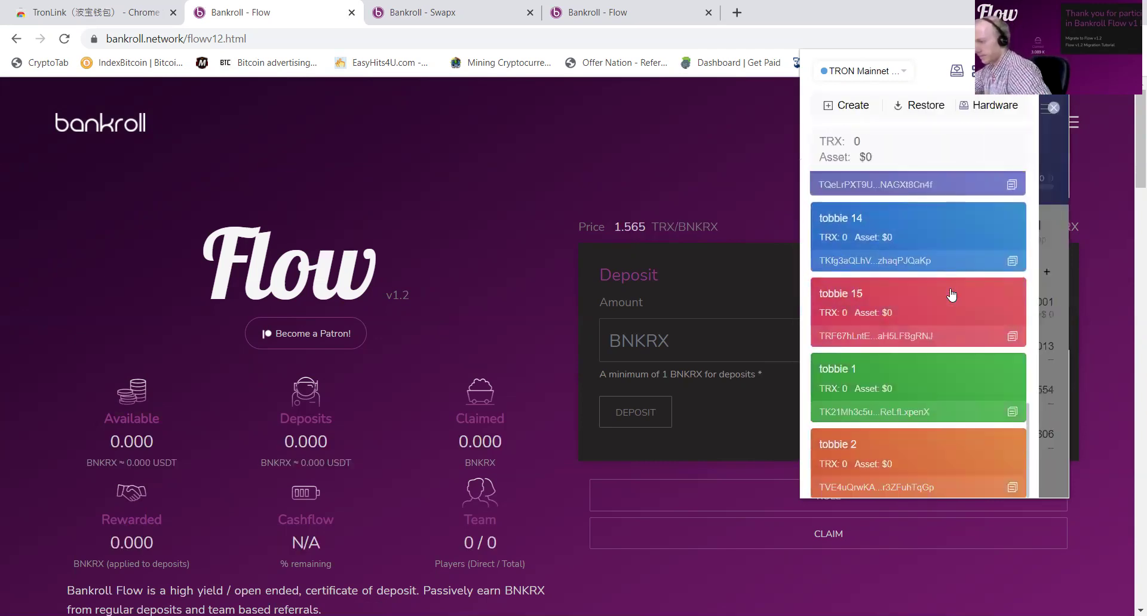
click(898, 387)
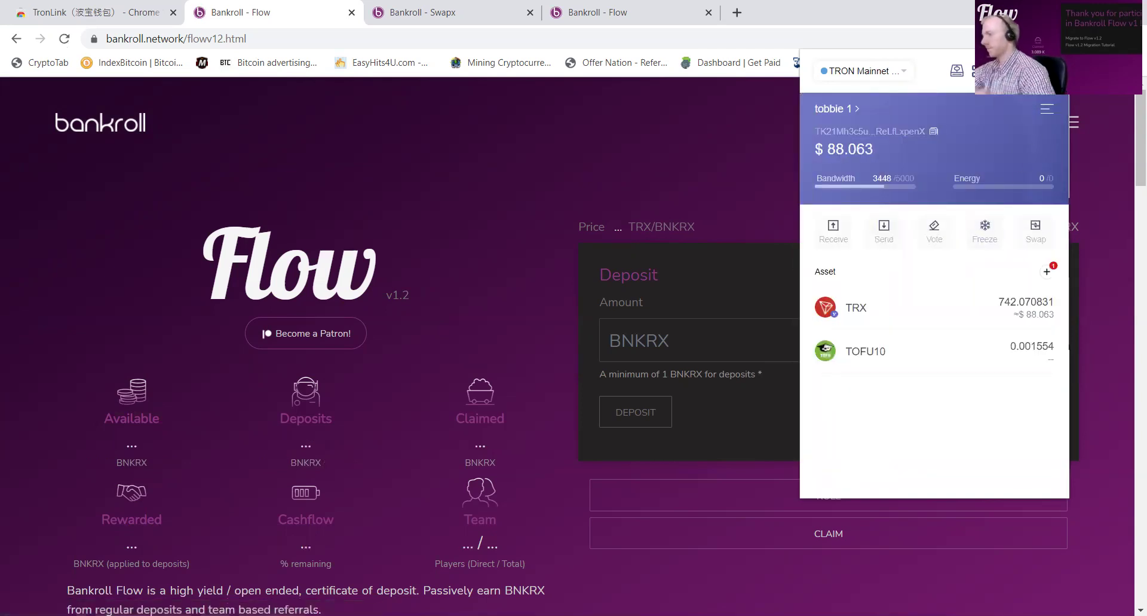